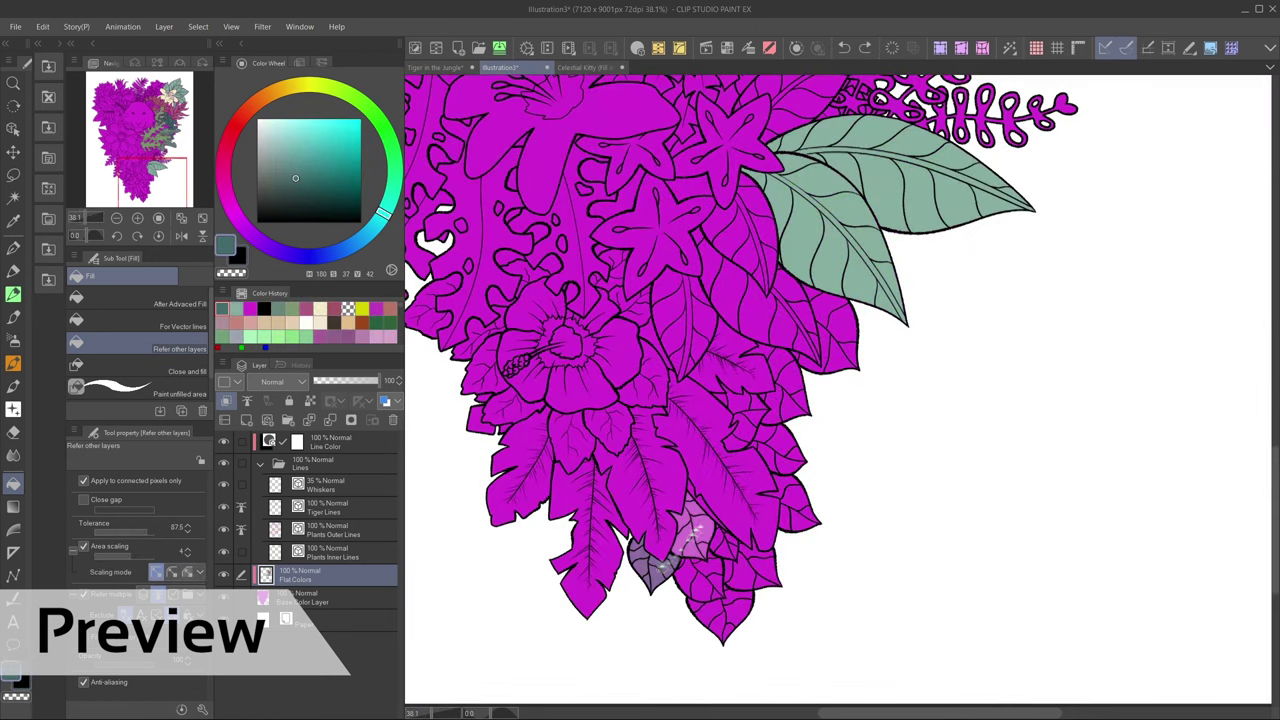
# Flood-fill the jungle tiger line art on the Base Color Layer with one Fill tool click.
pyautogui.click(700, 540)
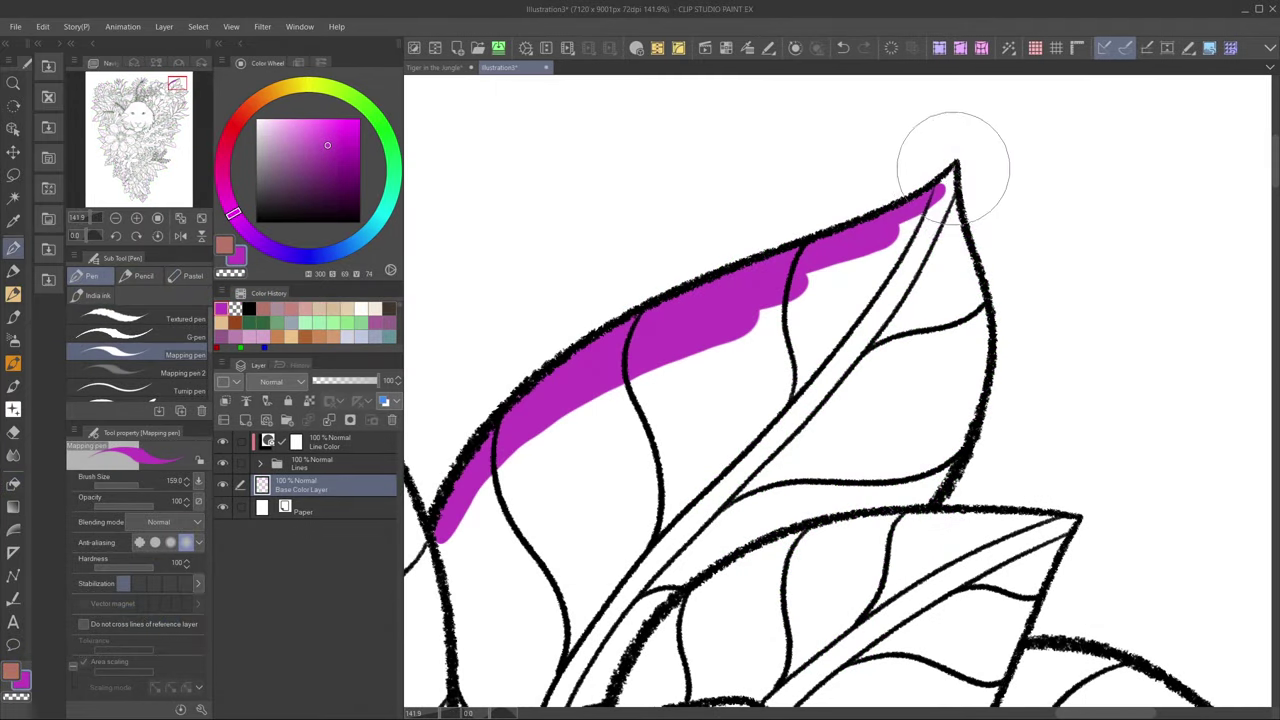
pyautogui.moveTo(951, 166)
pyautogui.mouseDown()
pyautogui.moveTo(904, 362)
pyautogui.moveTo(970, 292)
pyautogui.moveTo(986, 327)
pyautogui.moveTo(933, 478)
pyautogui.moveTo(933, 430)
pyautogui.moveTo(815, 500)
pyautogui.moveTo(1027, 632)
pyautogui.moveTo(980, 460)
pyautogui.moveTo(975, 495)
pyautogui.moveTo(1036, 634)
pyautogui.moveTo(1075, 615)
pyautogui.mouseUp()
pyautogui.press('c')
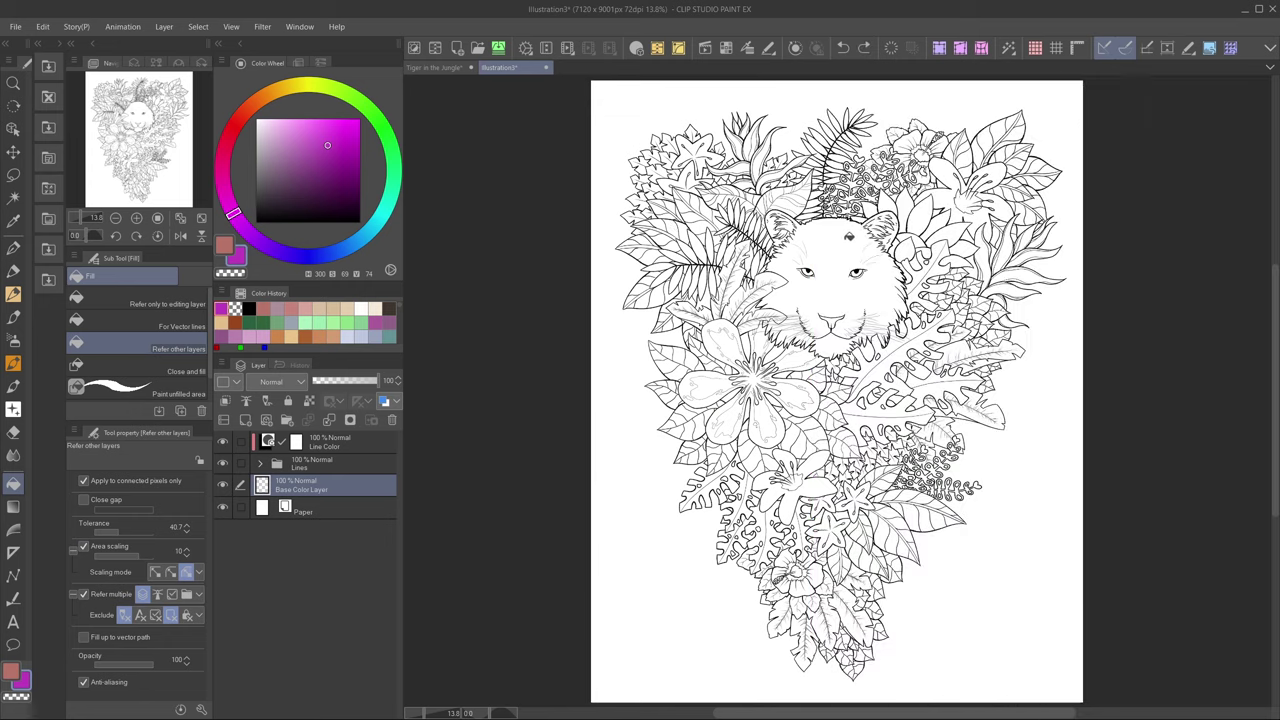
pyautogui.click(845, 308)
pyautogui.moveTo(806, 265)
pyautogui.mouseDown()
pyautogui.moveTo(773, 225)
pyautogui.moveTo(783, 190)
pyautogui.moveTo(756, 176)
pyautogui.moveTo(751, 140)
pyautogui.moveTo(718, 228)
pyautogui.moveTo(683, 195)
pyautogui.moveTo(723, 300)
pyautogui.moveTo(663, 180)
pyautogui.moveTo(712, 185)
pyautogui.mouseUp()
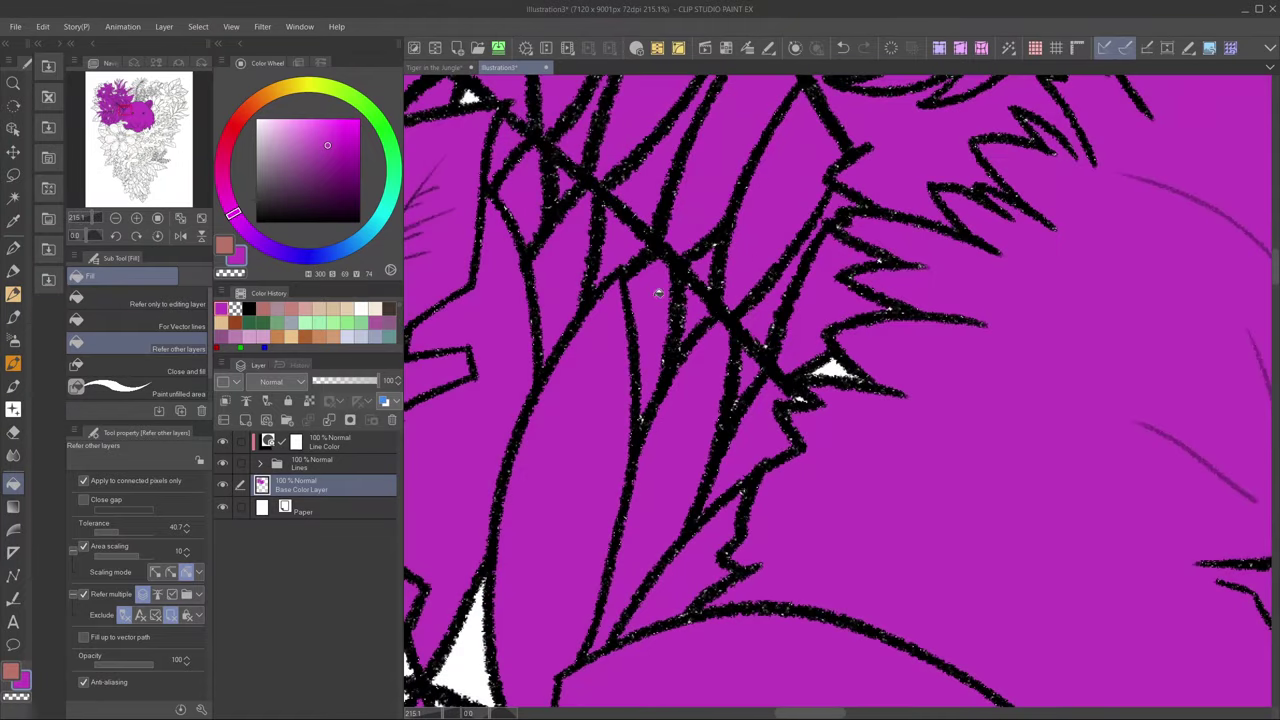
pyautogui.press('p')
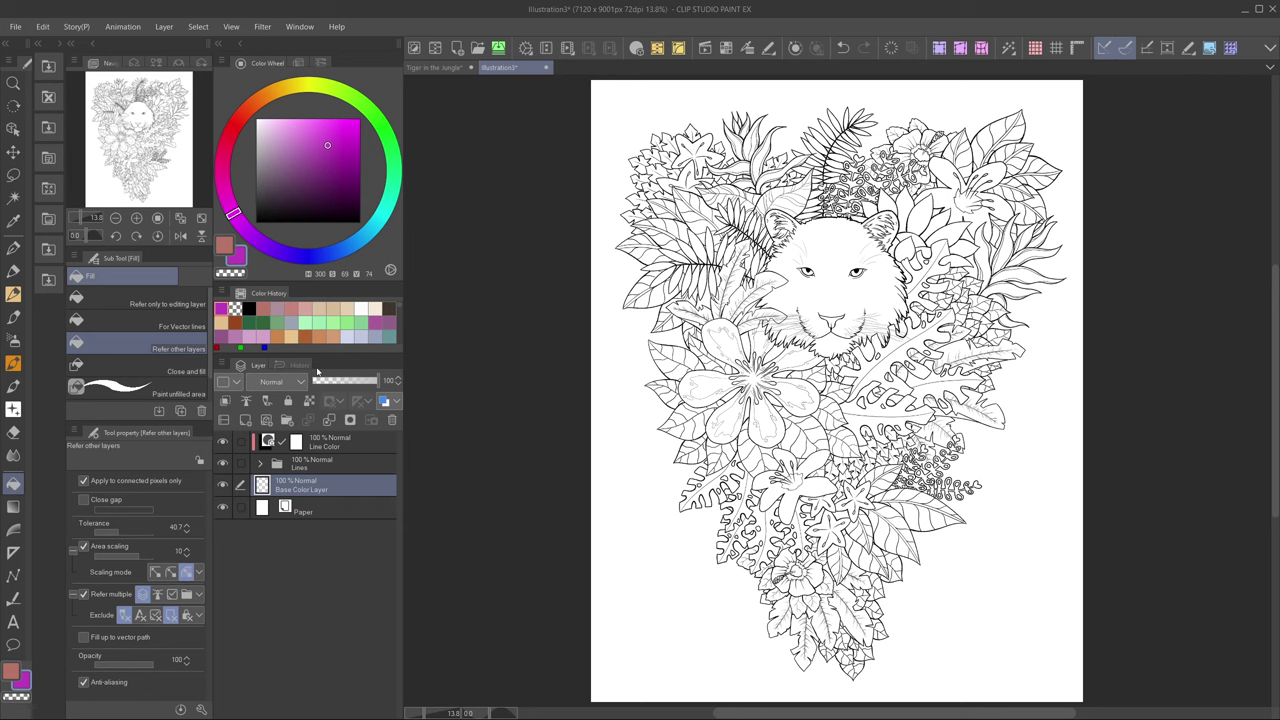
pyautogui.click(140, 368)
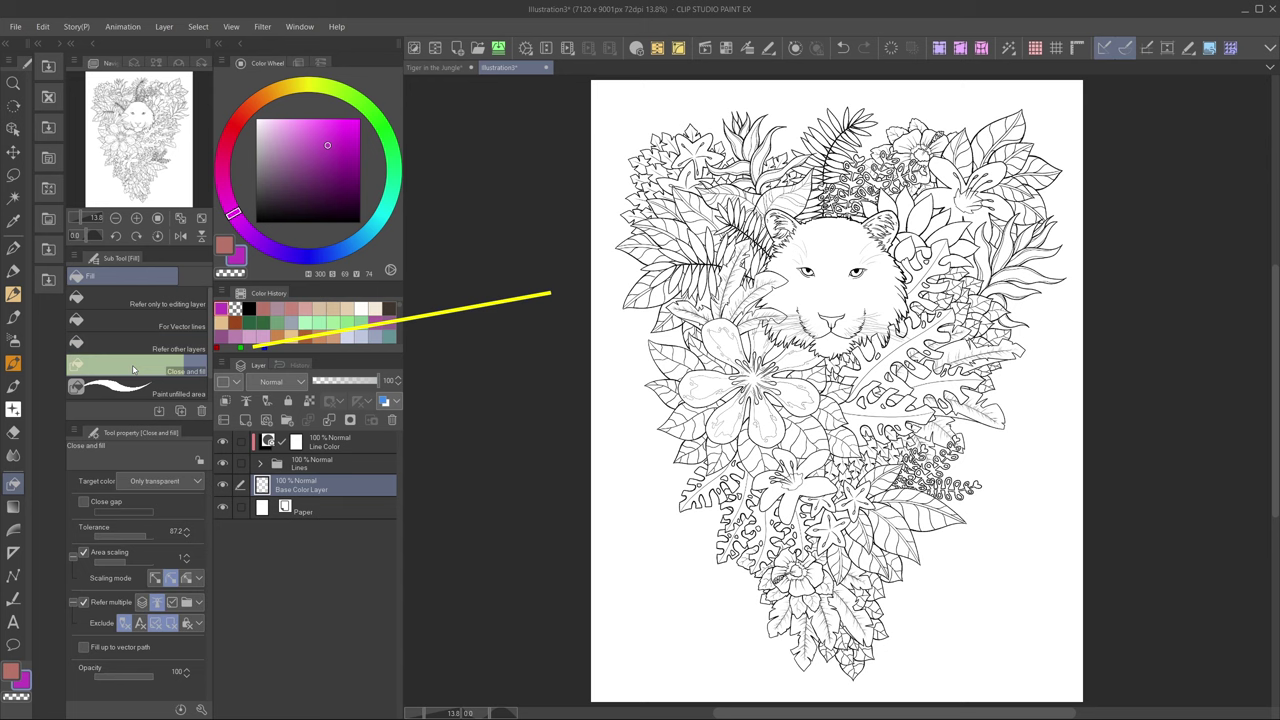
pyautogui.click(136, 394)
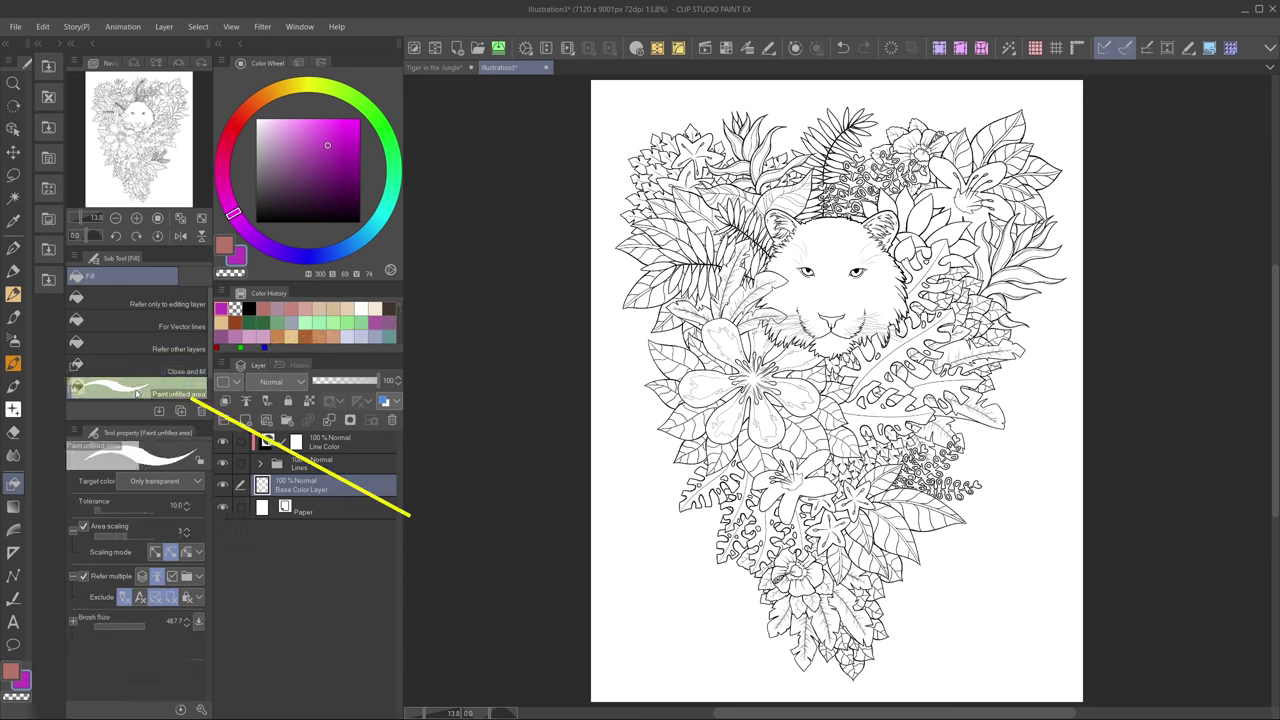
pyautogui.click(43, 26)
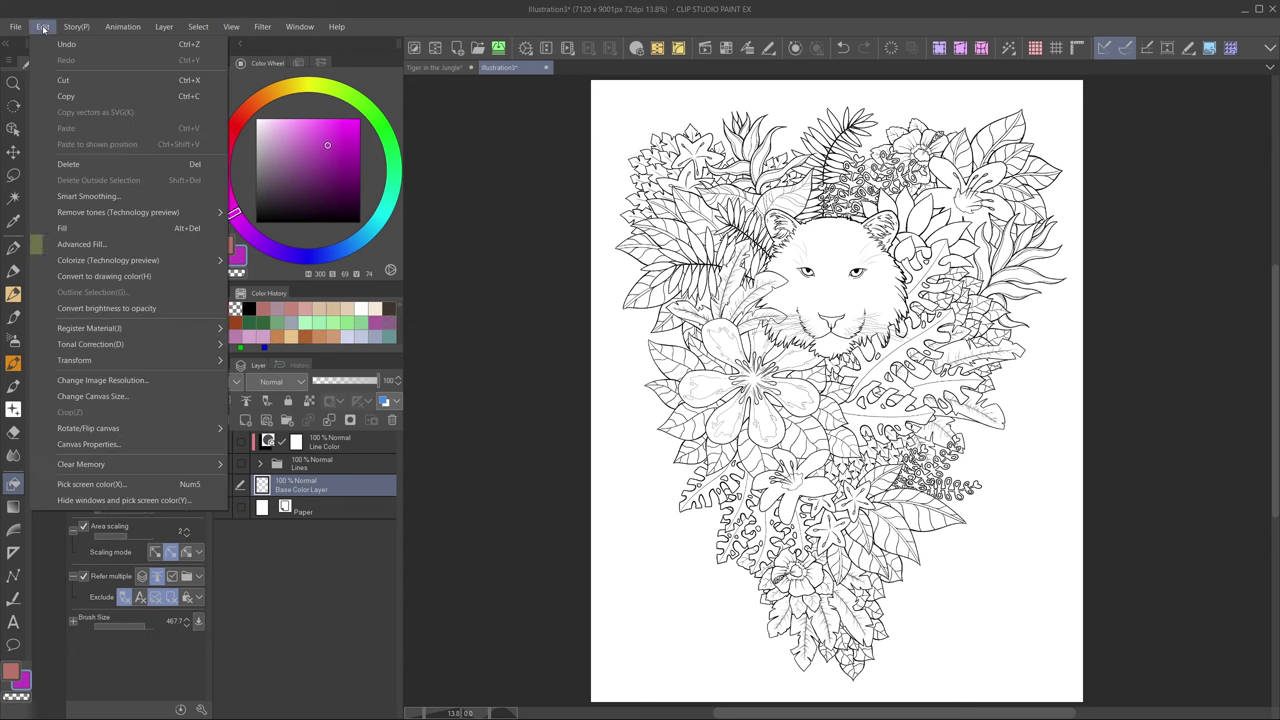
pyautogui.click(82, 244)
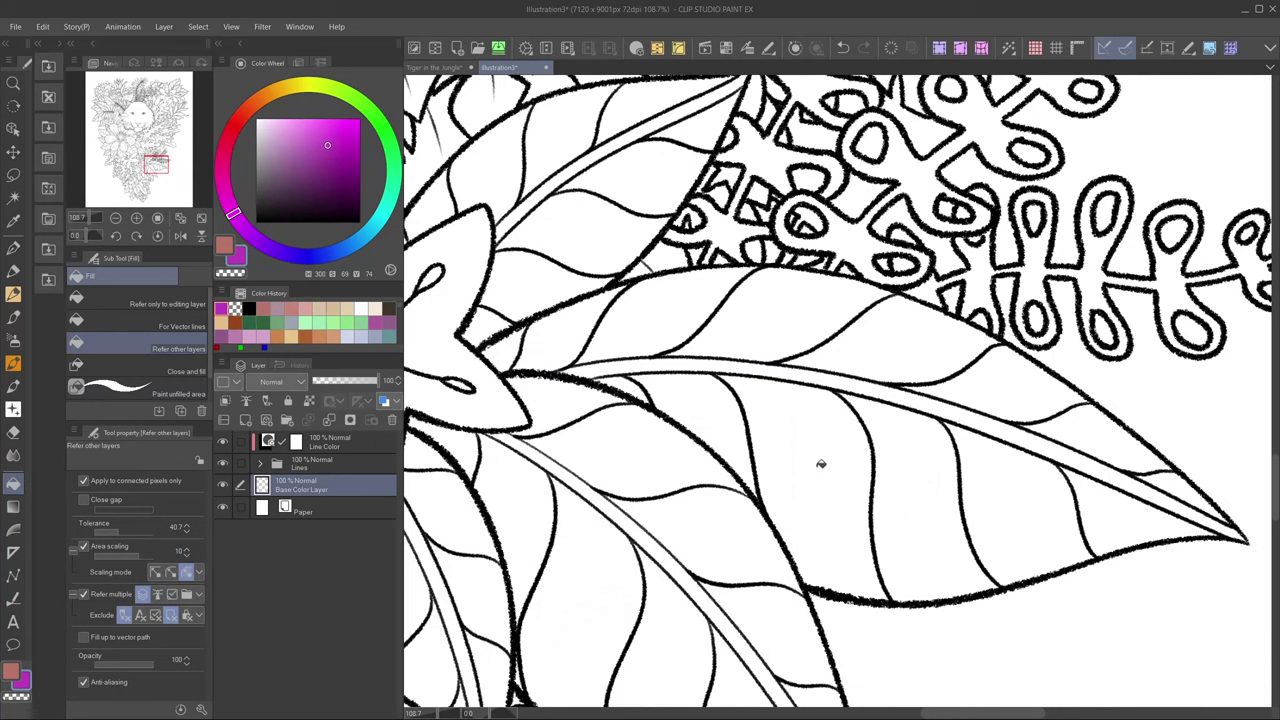
pyautogui.click(821, 464)
pyautogui.click(821, 464)
pyautogui.scroll(-10, 824, 462)
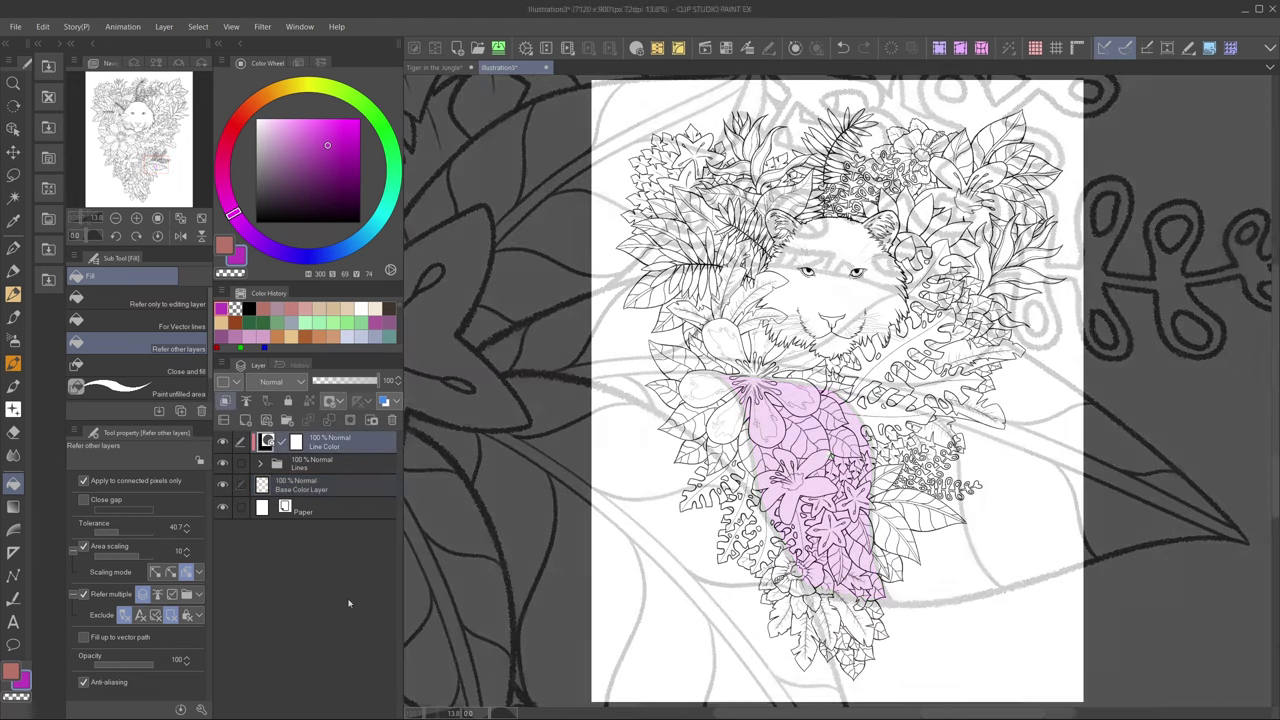
pyautogui.click(330, 441)
pyautogui.hotkey('alt', 'BackSpace')
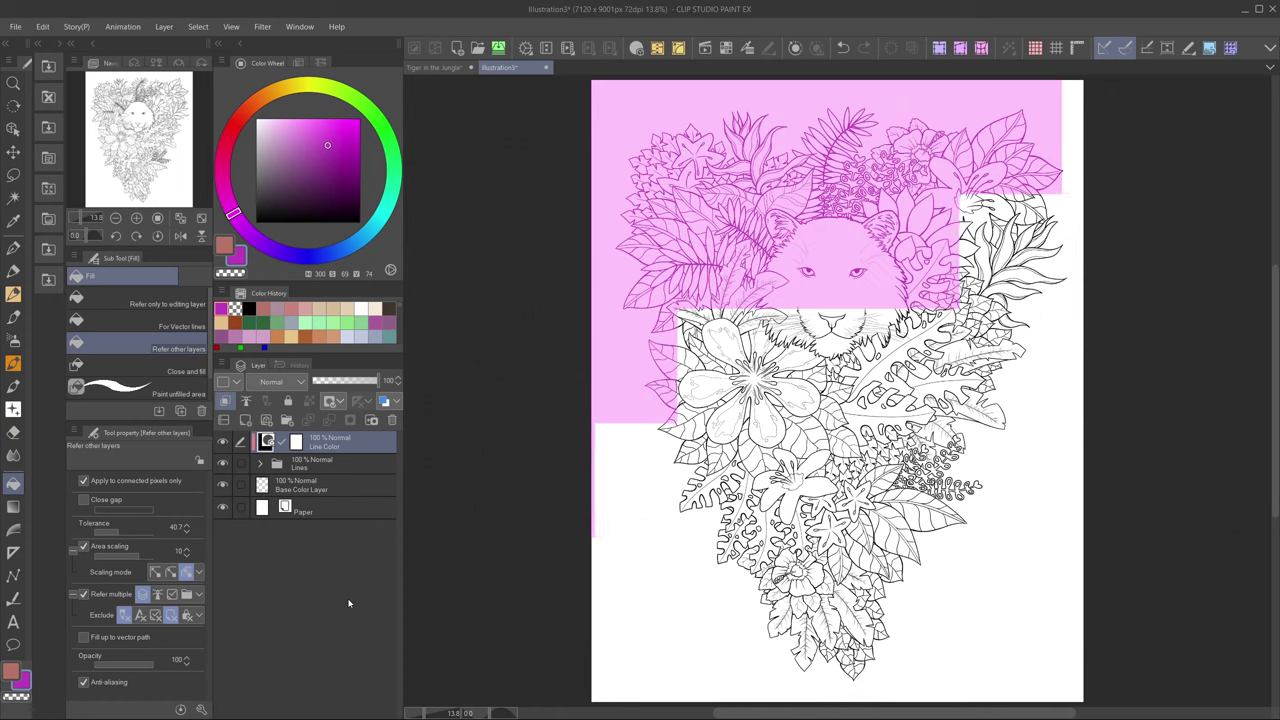
pyautogui.hotkey('ctrl', 'z')
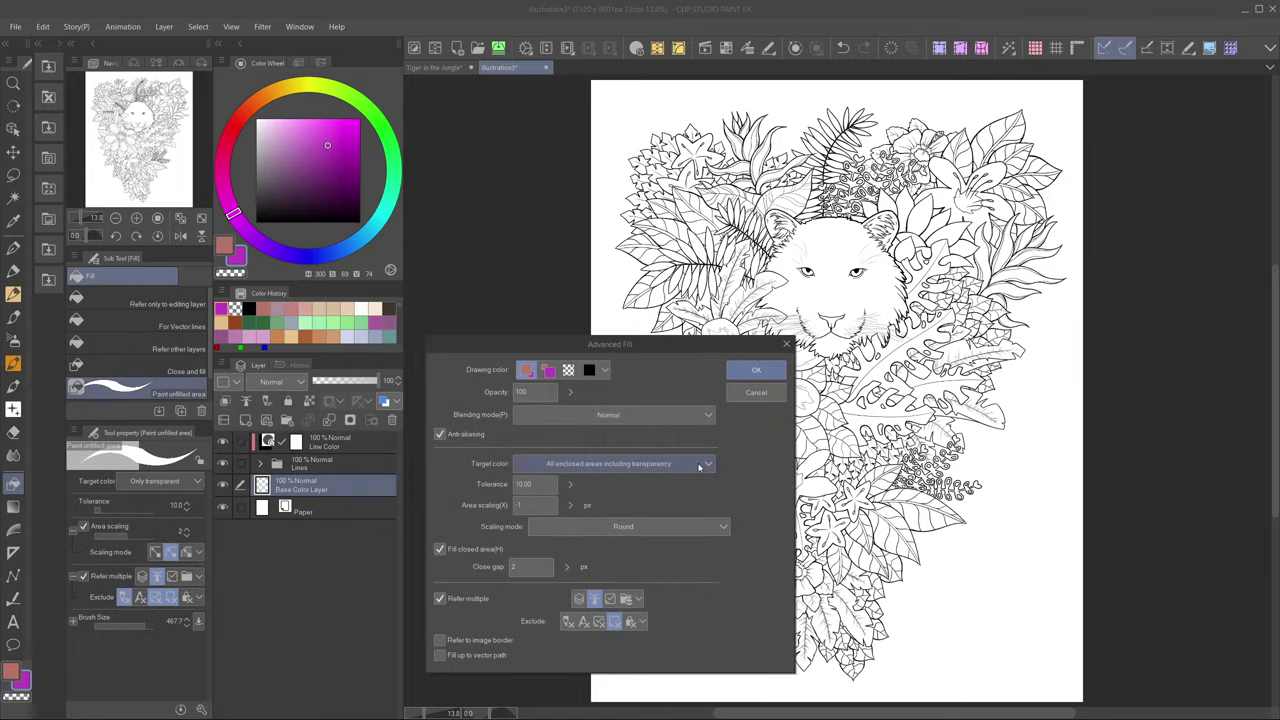
pyautogui.click(693, 464)
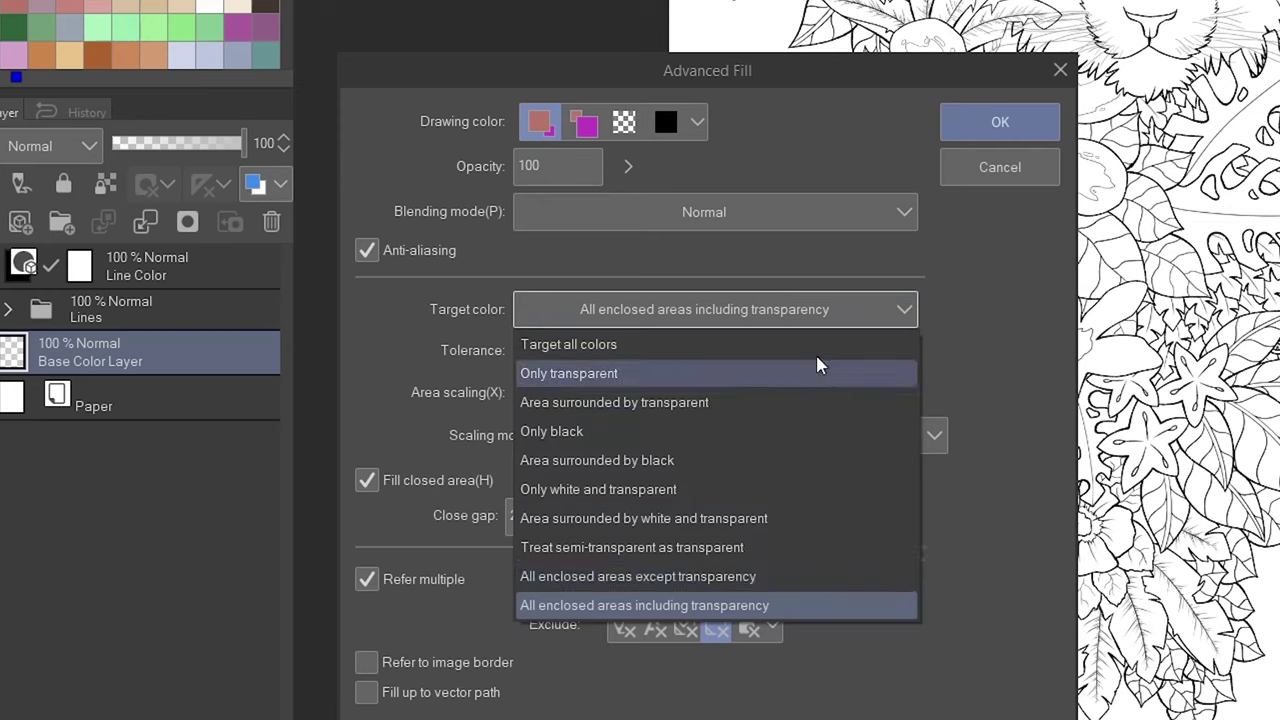
pyautogui.click(903, 312)
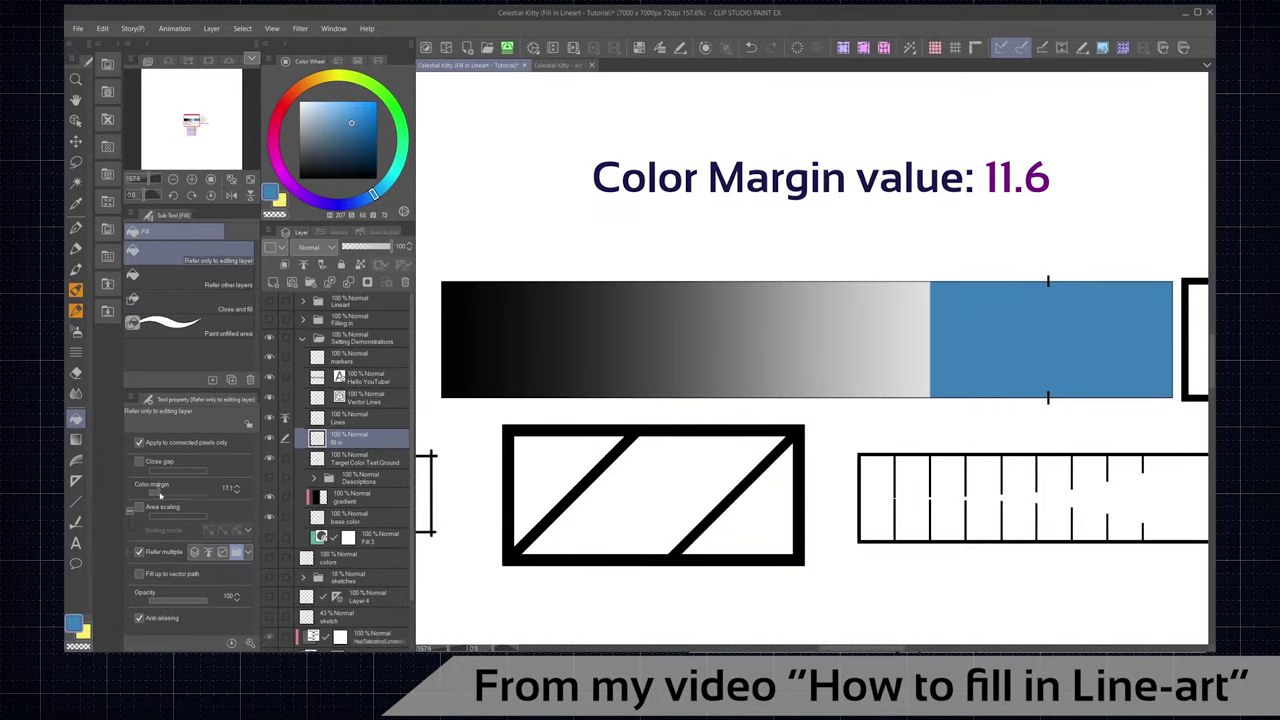
pyautogui.moveTo(160, 494); pyautogui.dragTo(205, 495)
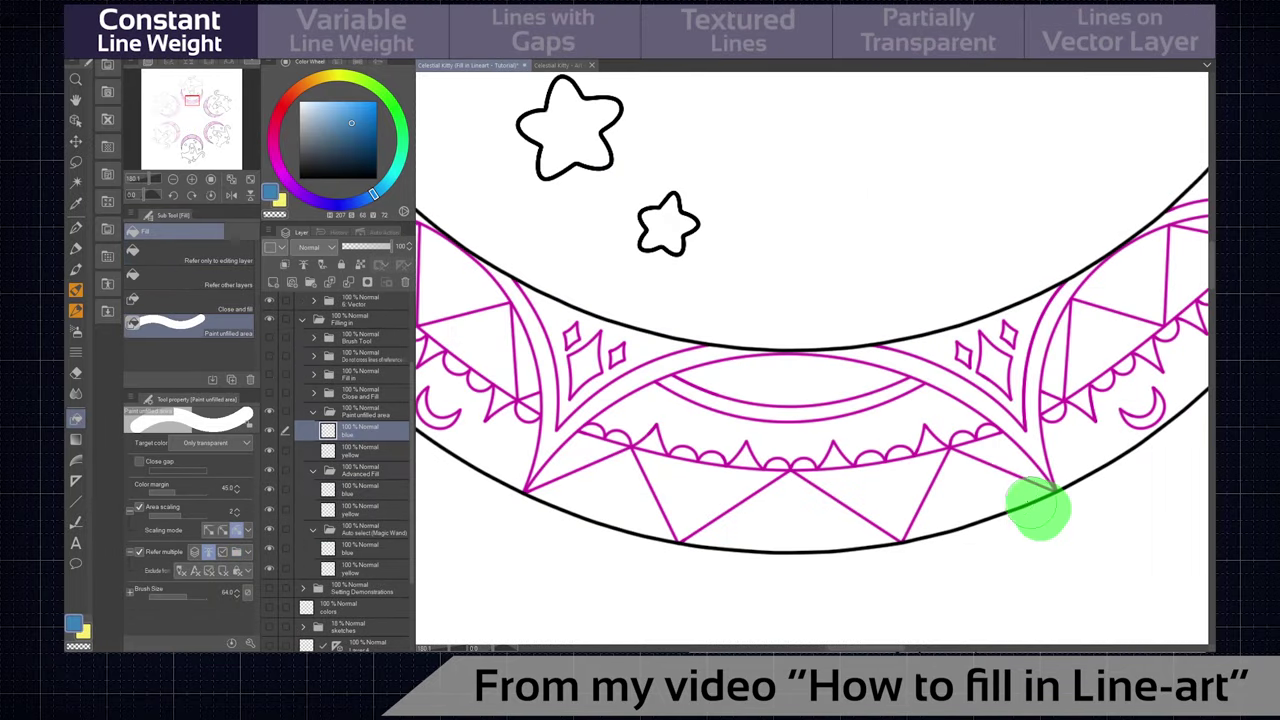
pyautogui.moveTo(1034, 509)
pyautogui.mouseDown()
pyautogui.moveTo(786, 490)
pyautogui.moveTo(655, 545)
pyautogui.moveTo(600, 530)
pyautogui.mouseUp()
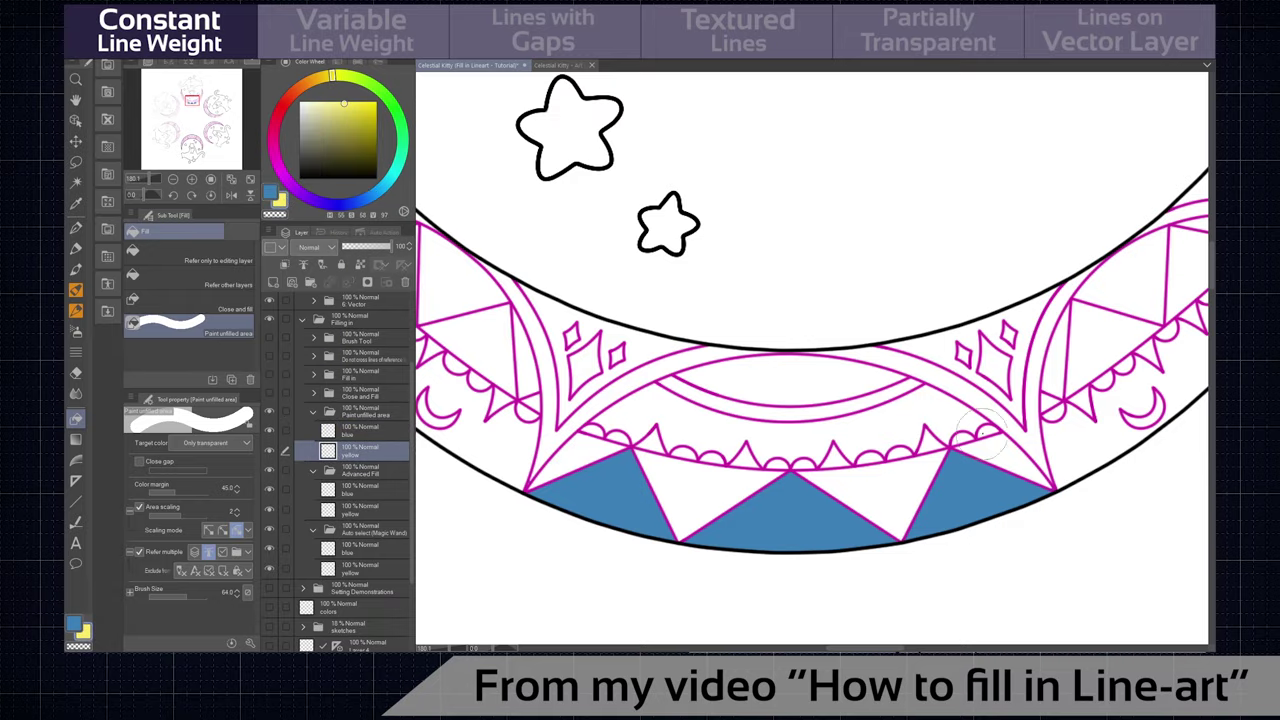
pyautogui.moveTo(580, 430); pyautogui.dragTo(1010, 440)
pyautogui.moveTo(660, 380); pyautogui.dragTo(920, 385)
pyautogui.moveTo(640, 215); pyautogui.dragTo(705, 240)
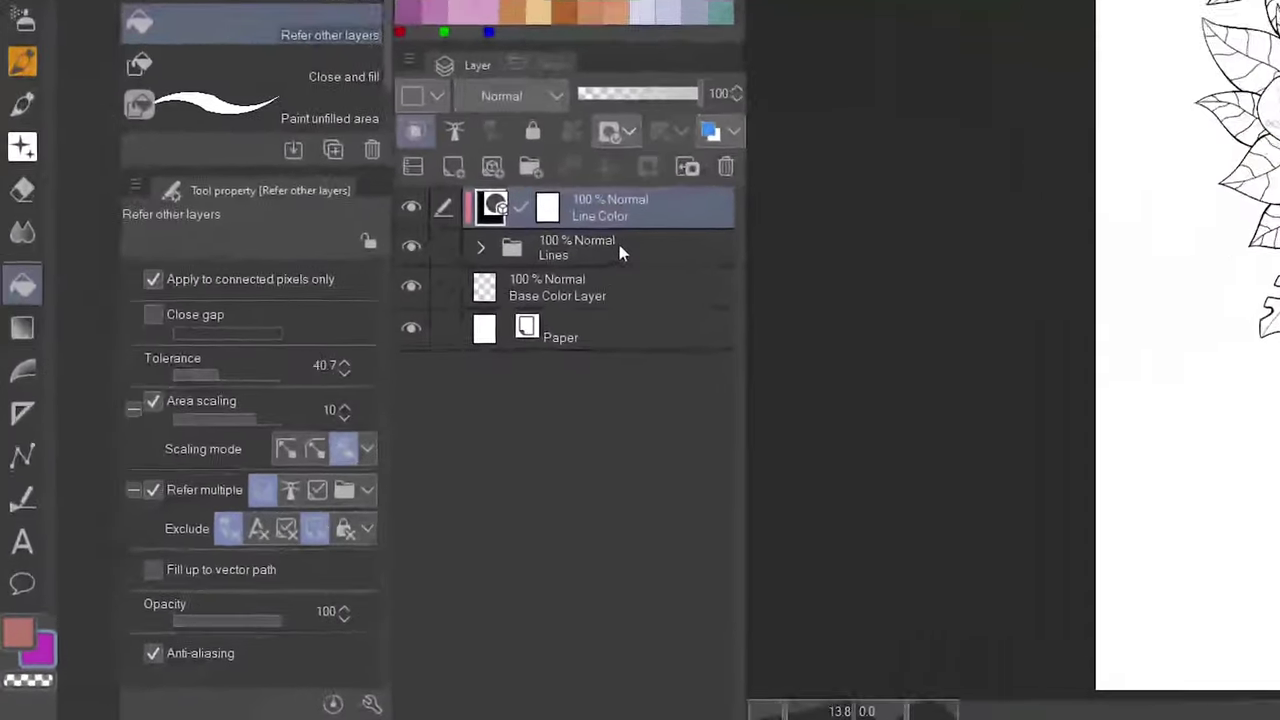
# Set the Lines folder as the reference layer and switch to the close-and-fill method.
pyautogui.click(355, 432)
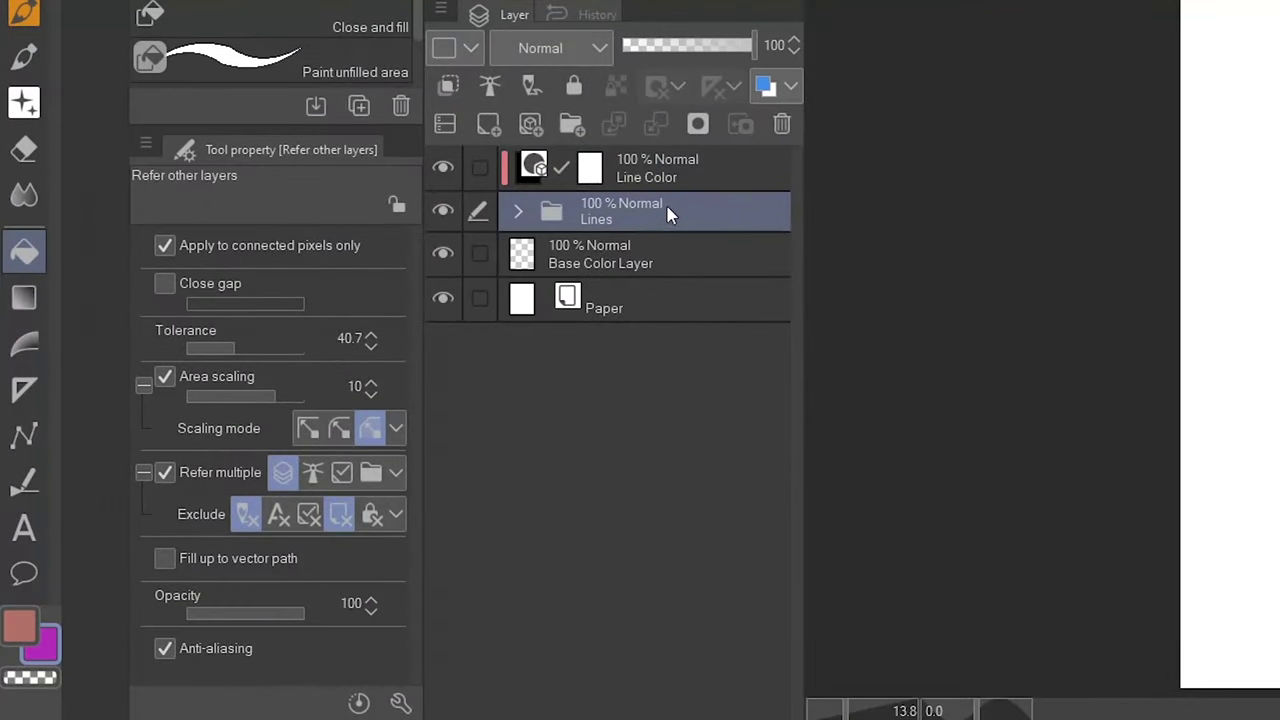
pyautogui.click(491, 92)
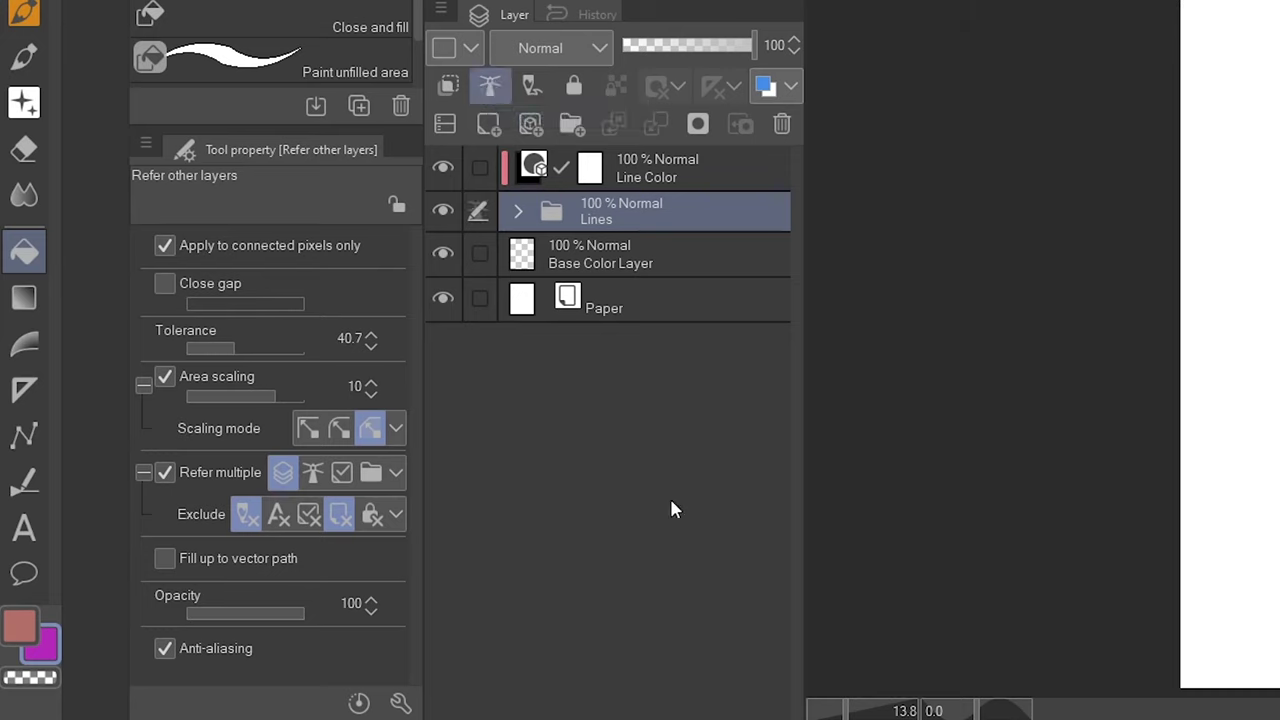
pyautogui.press(',')
# Make Tiger Lines and Plants Outer Lines the reference layers, then select Base Color Layer.
pyautogui.click(517, 211)
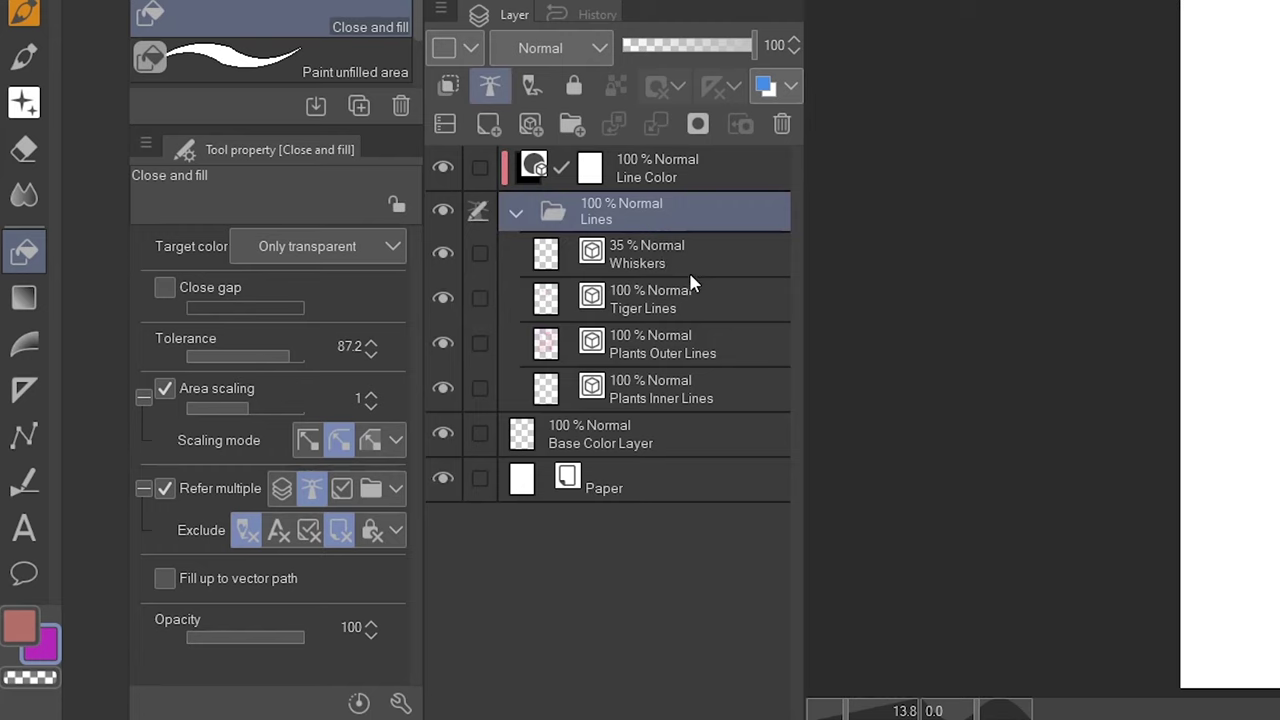
pyautogui.click(698, 299)
pyautogui.keyDown('ctrl'); pyautogui.click(704, 346); pyautogui.keyUp('ctrl')
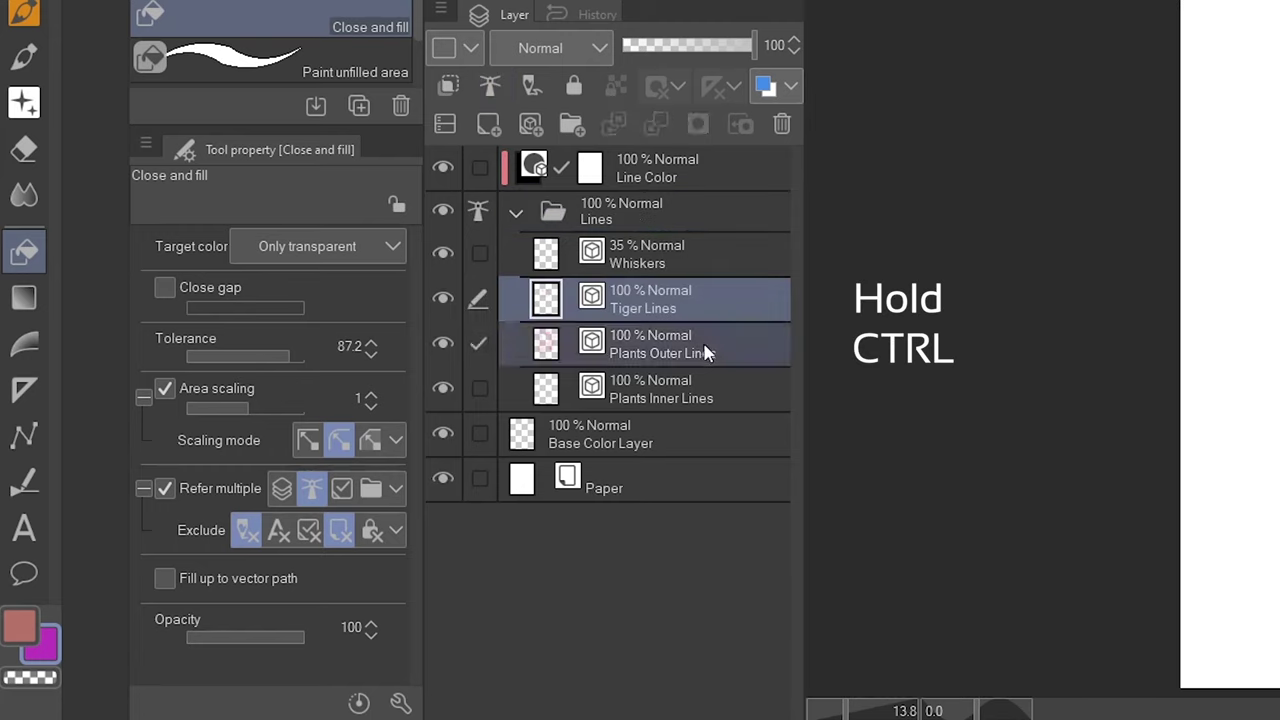
pyautogui.click(490, 86)
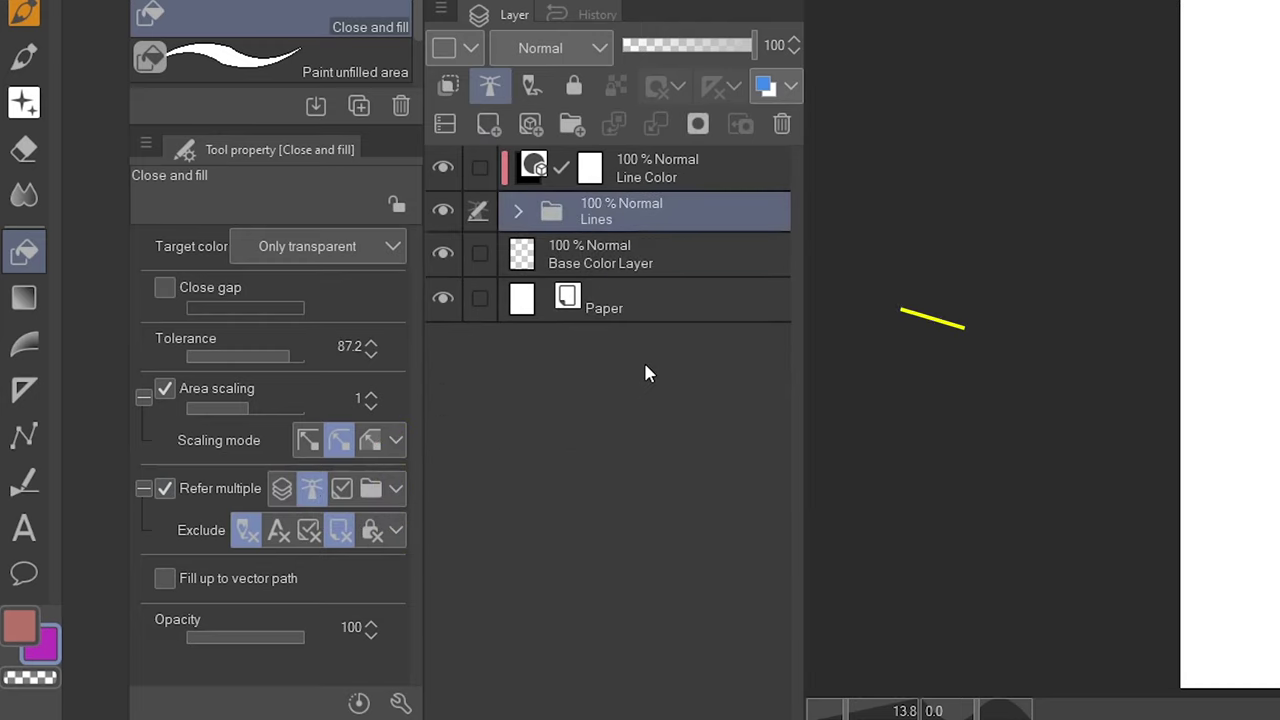
pyautogui.click(670, 276)
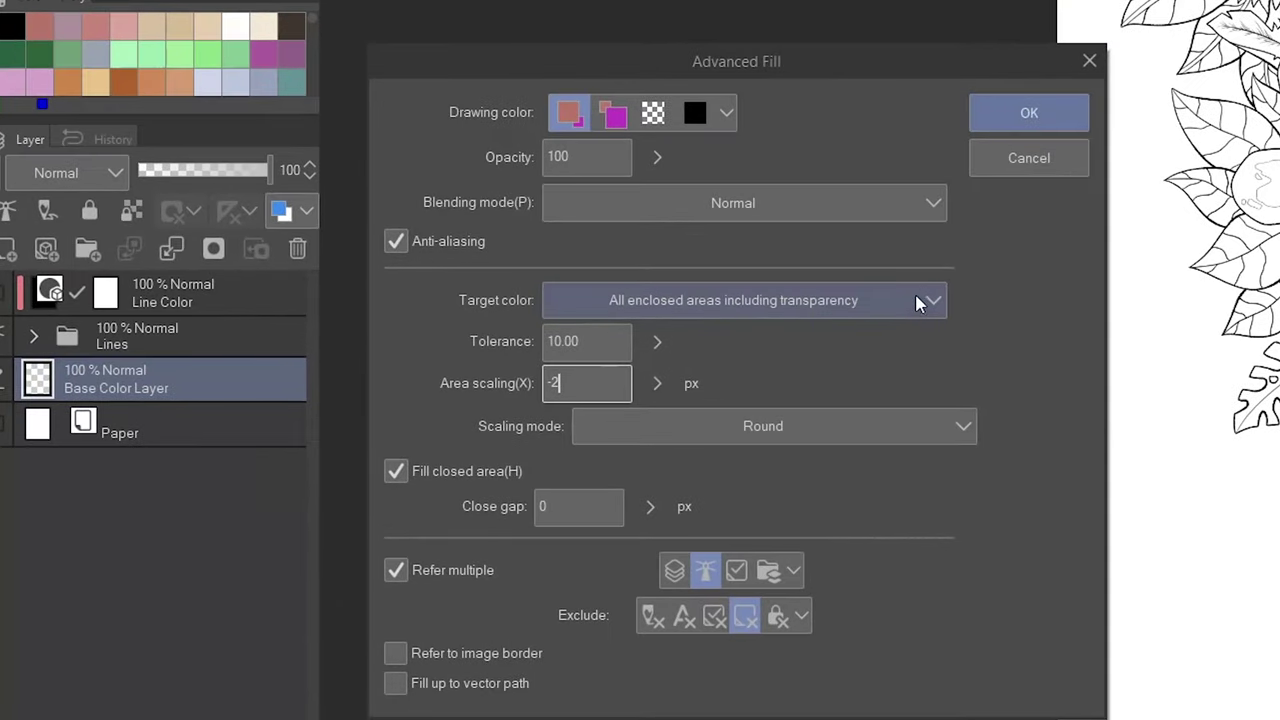
# Set the fill target colour to All enclosed areas including transparency.
pyautogui.click(703, 448)
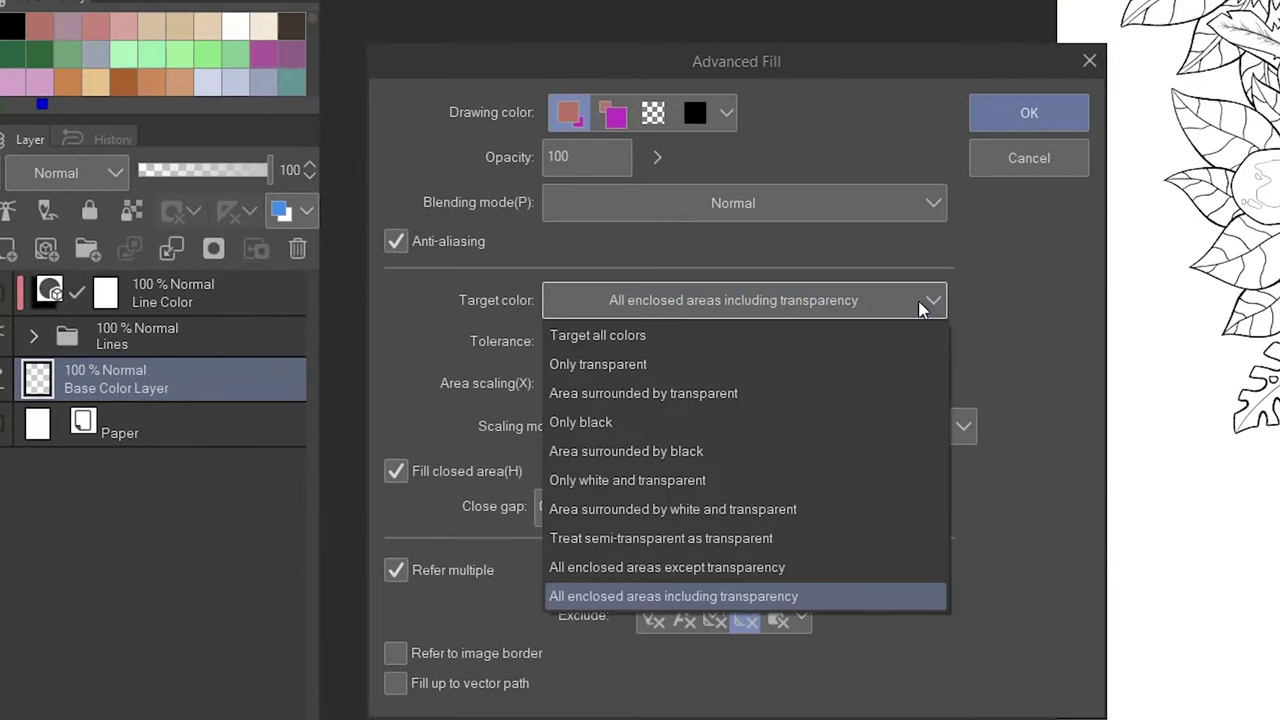
pyautogui.click(812, 605)
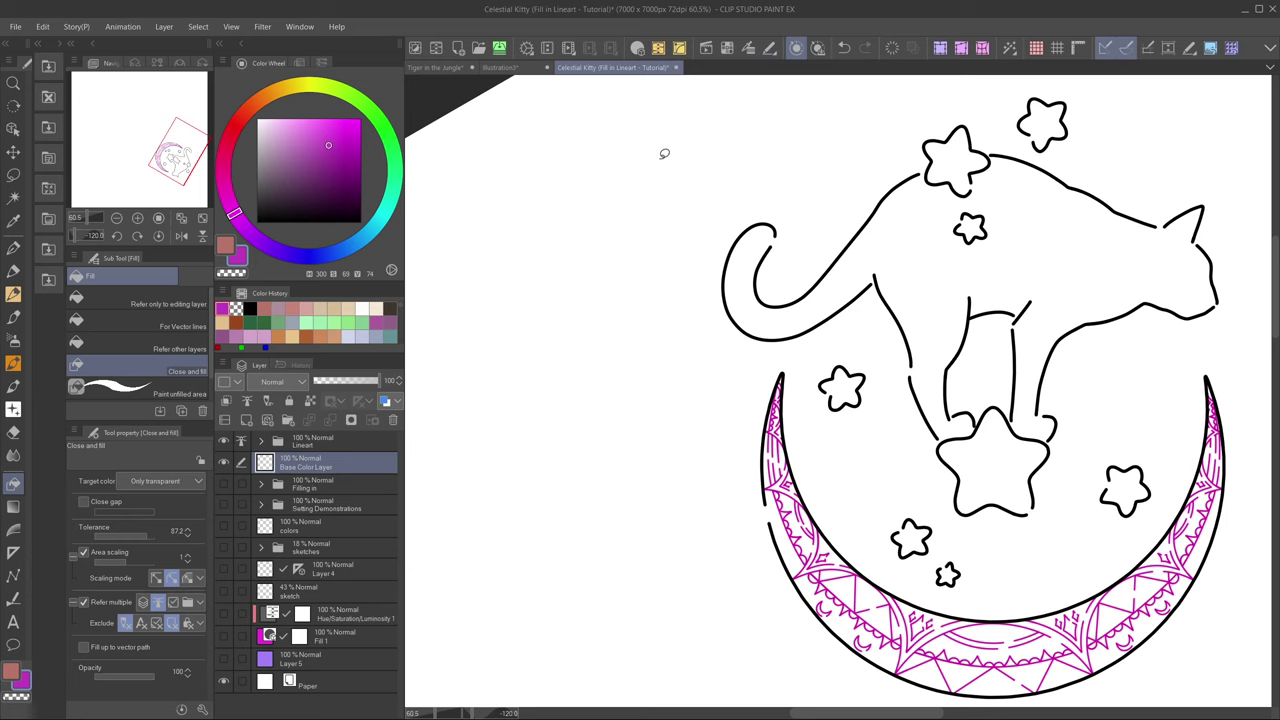
# Run Advanced Fill with the close gap widened to 50.
pyautogui.click(769, 47)
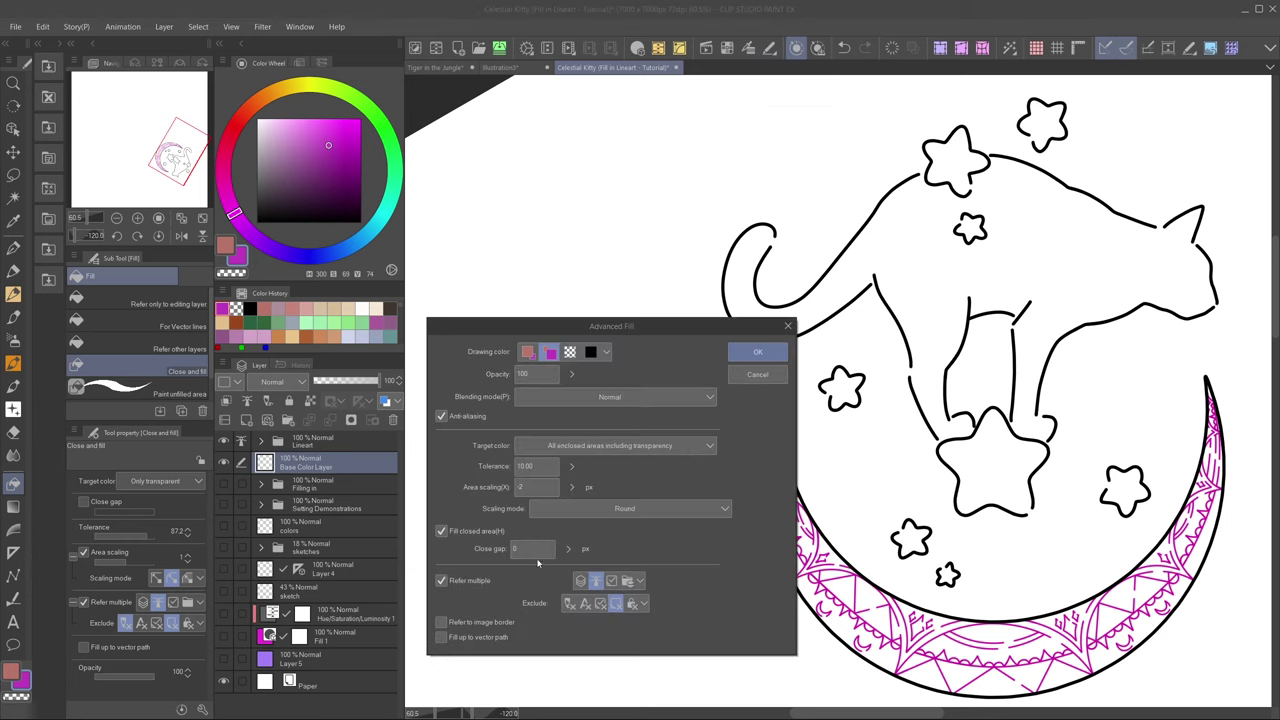
pyautogui.moveTo(568, 548); pyautogui.dragTo(572, 522)
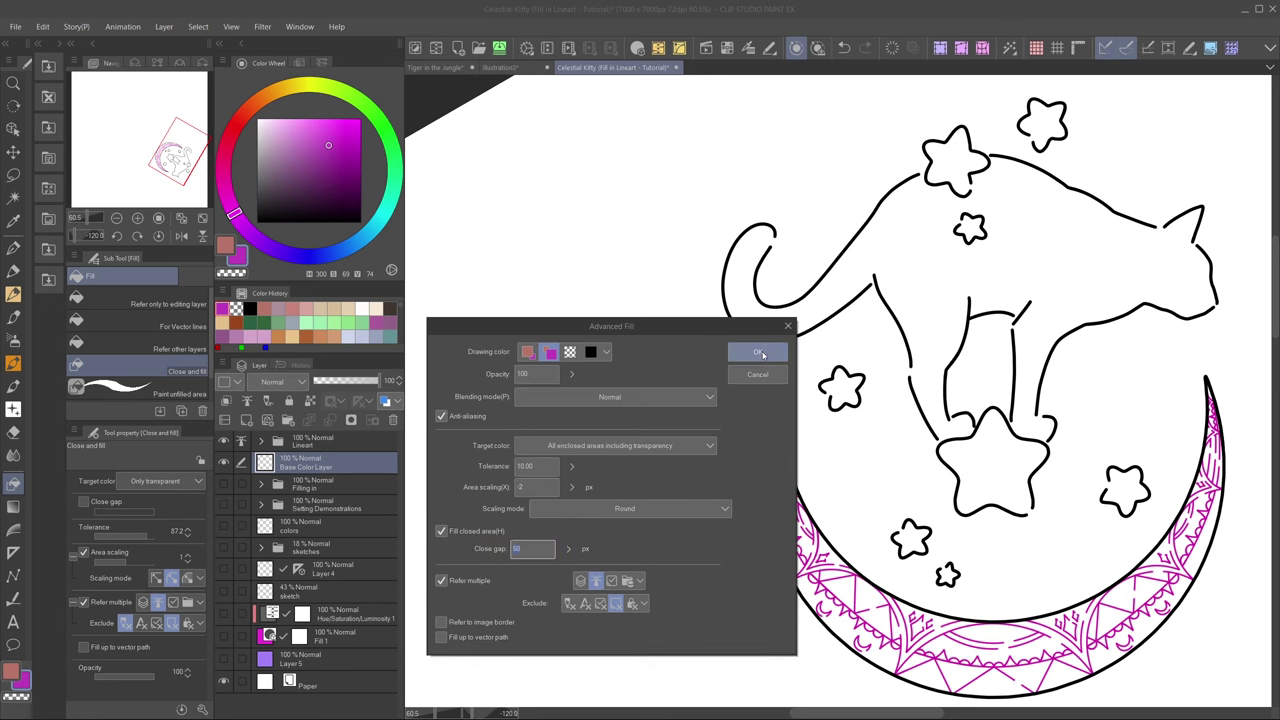
pyautogui.click(761, 354)
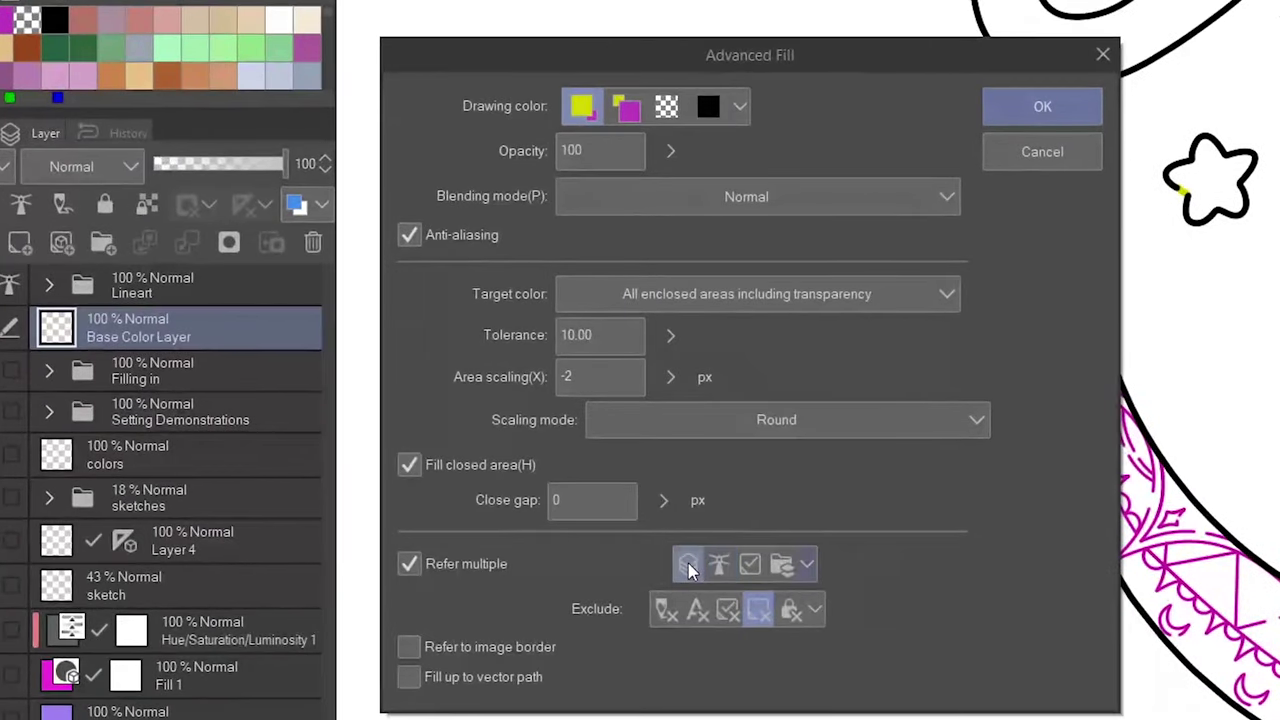
# Re-run Advanced Fill referring to all layers, excluding the editing layer, filling cat, stars and moon yellow.
pyautogui.click(682, 576)
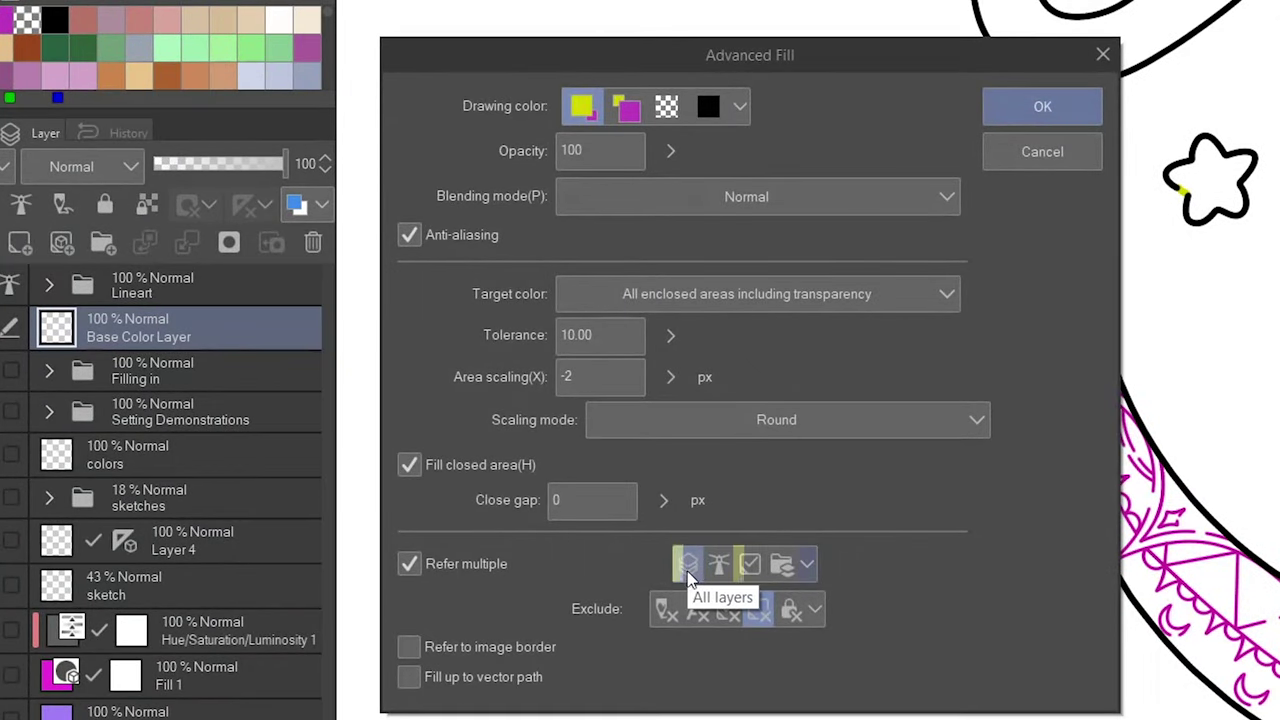
pyautogui.click(733, 618)
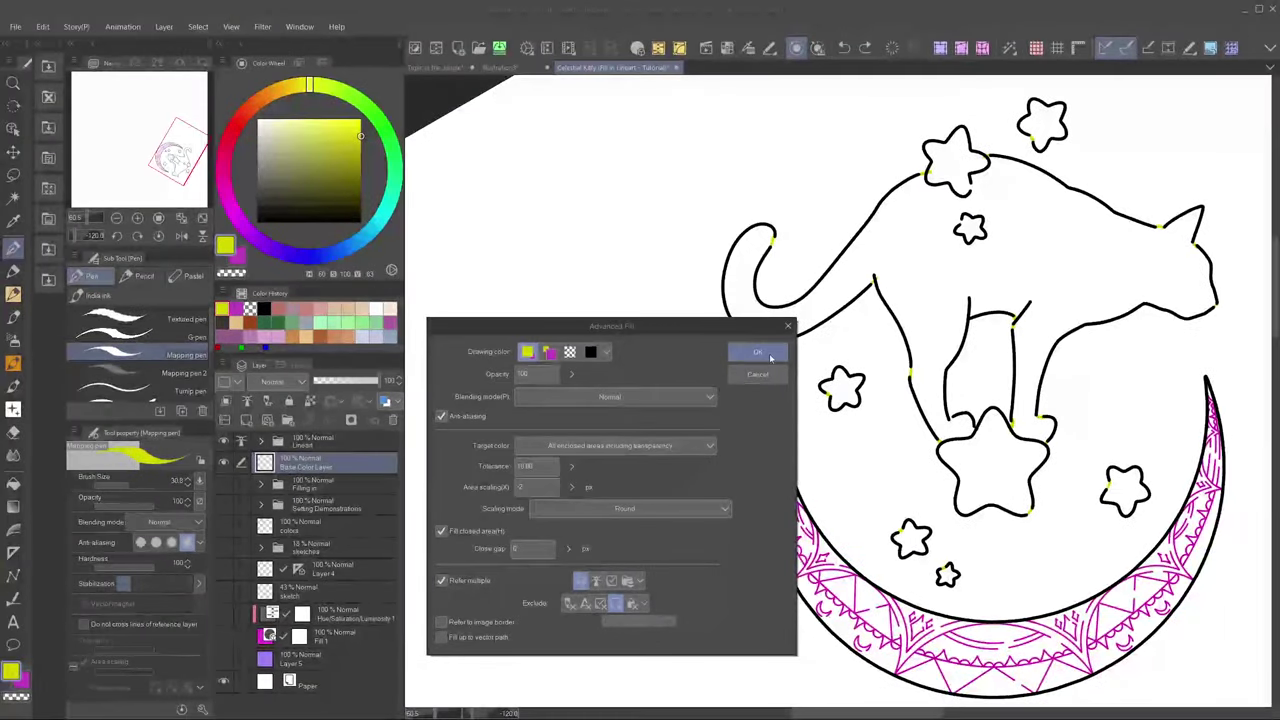
pyautogui.click(763, 350)
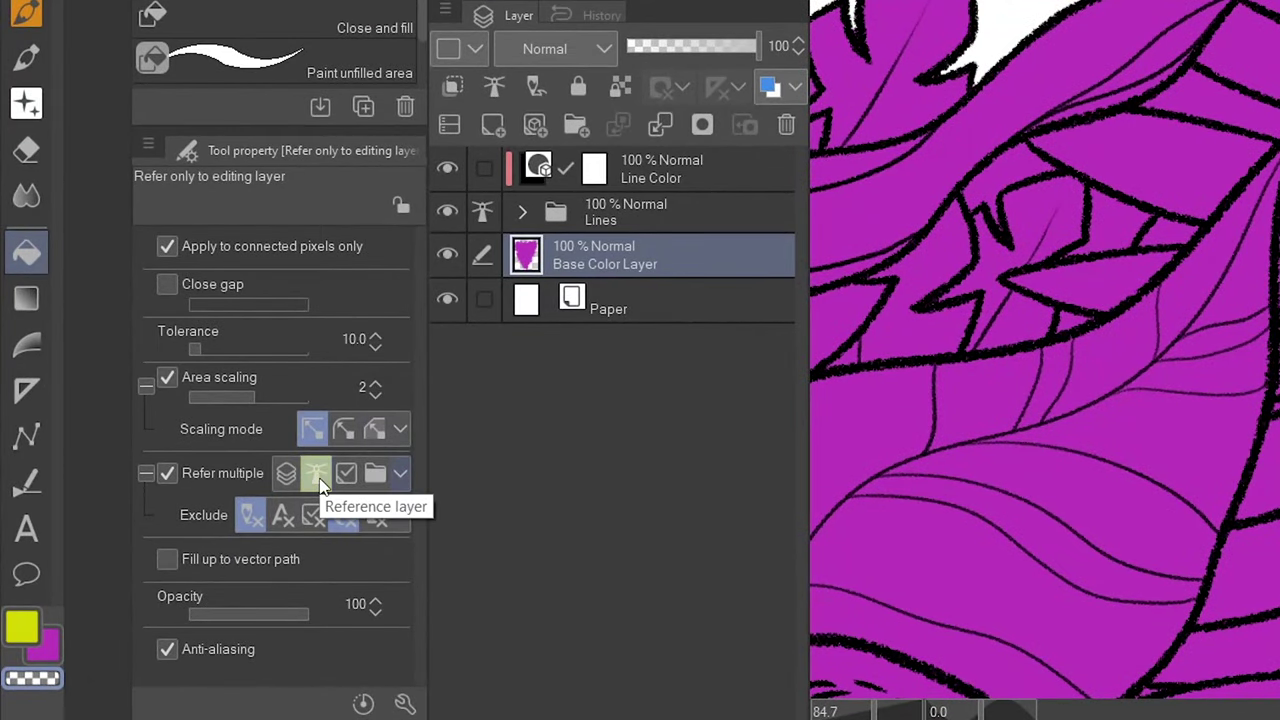
# Set the fill to refer to the reference layer.
pyautogui.click(320, 482)
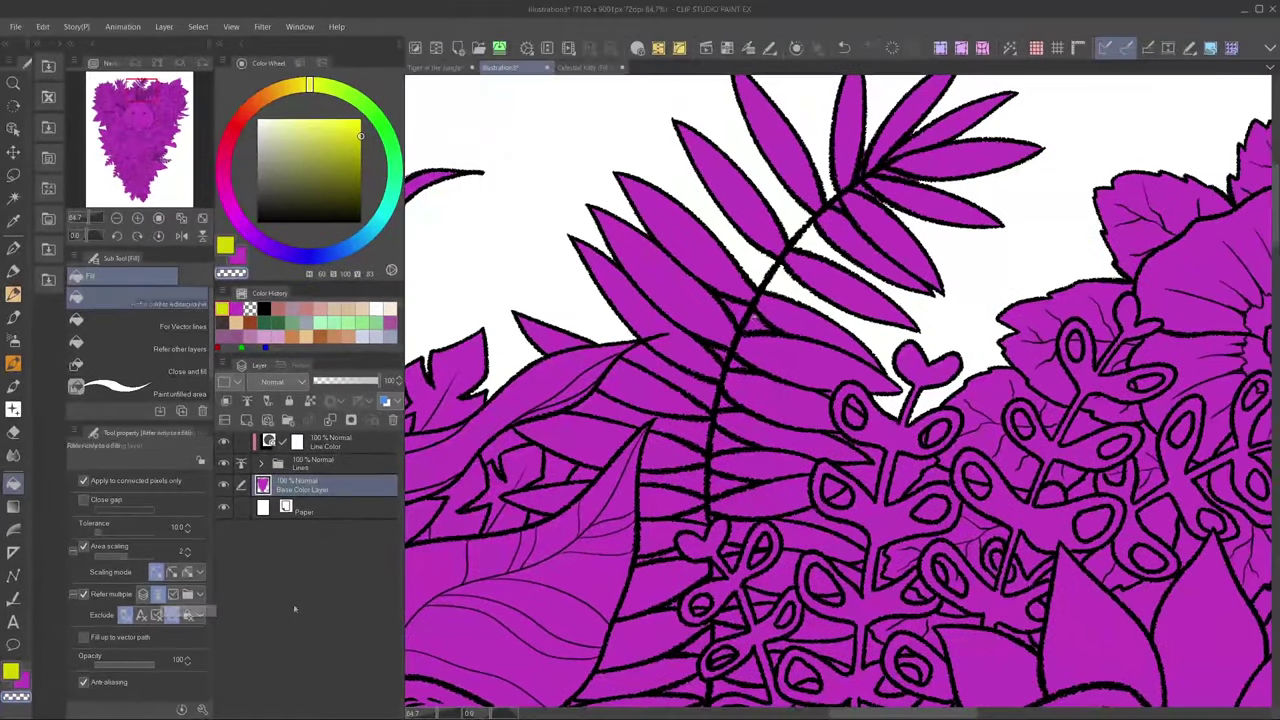
pyautogui.scroll(-3, 743, 300)
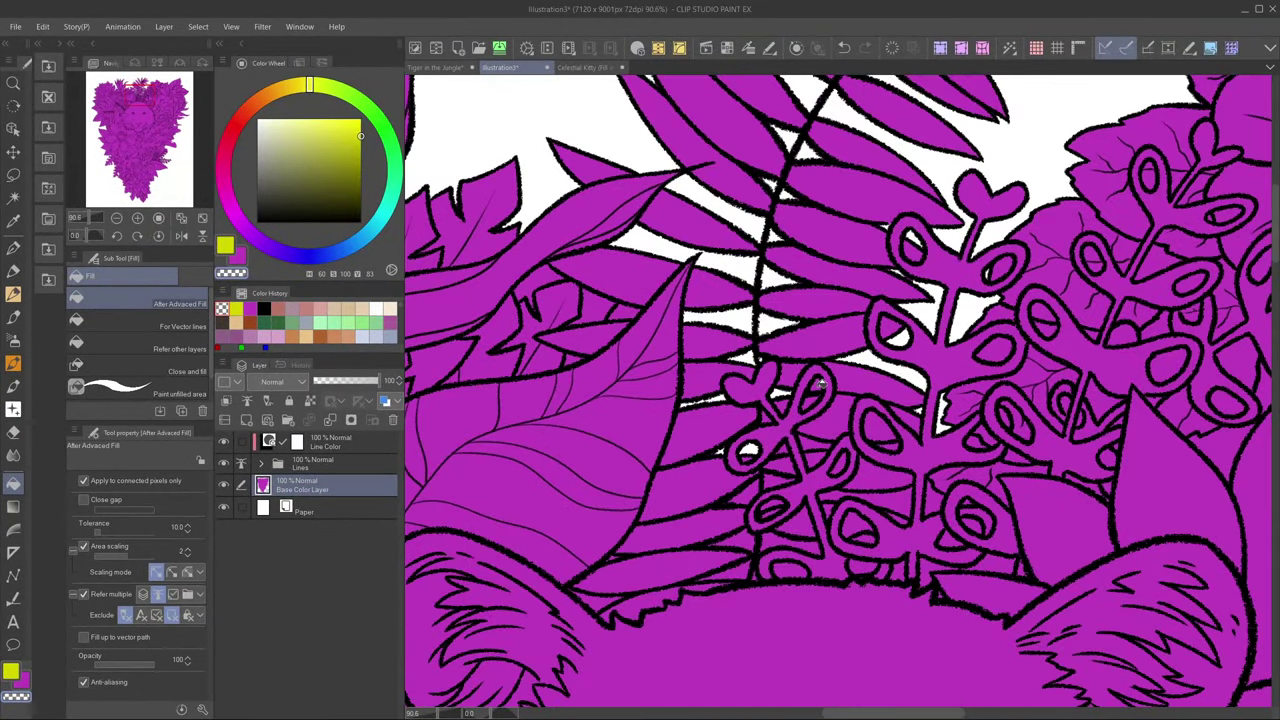
pyautogui.scroll(2, 816, 440)
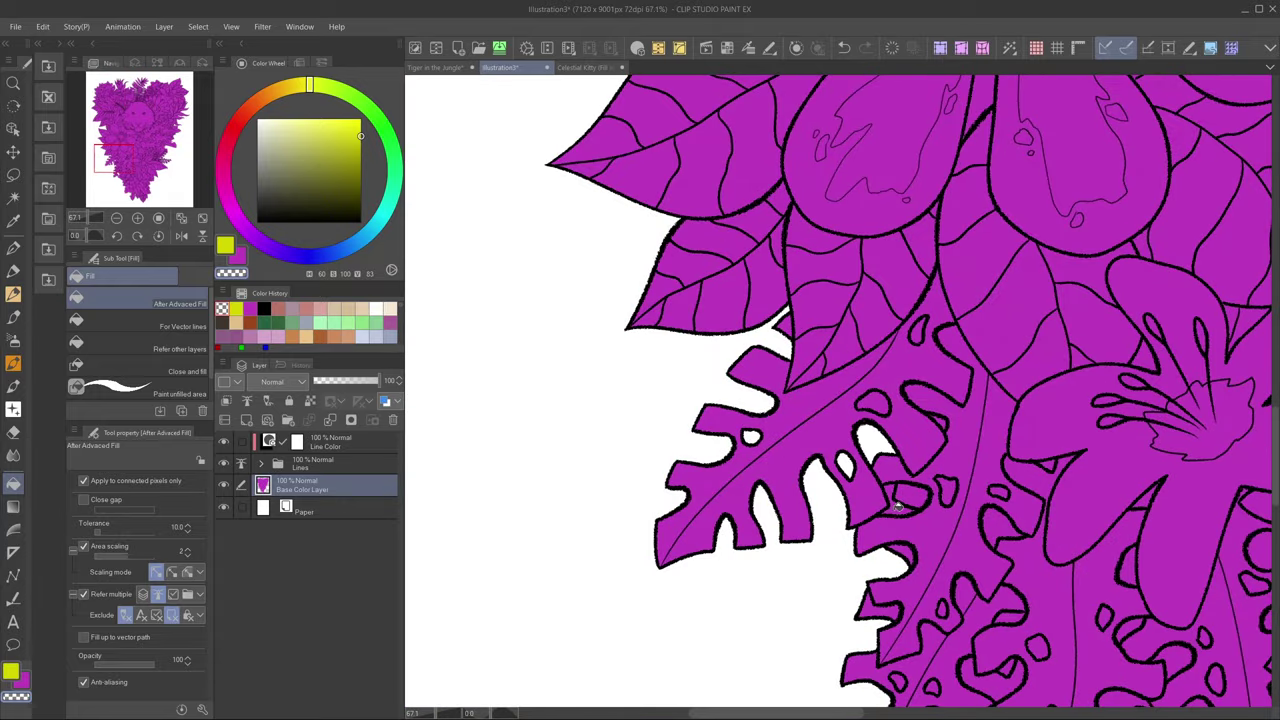
pyautogui.scroll(2, 889, 408)
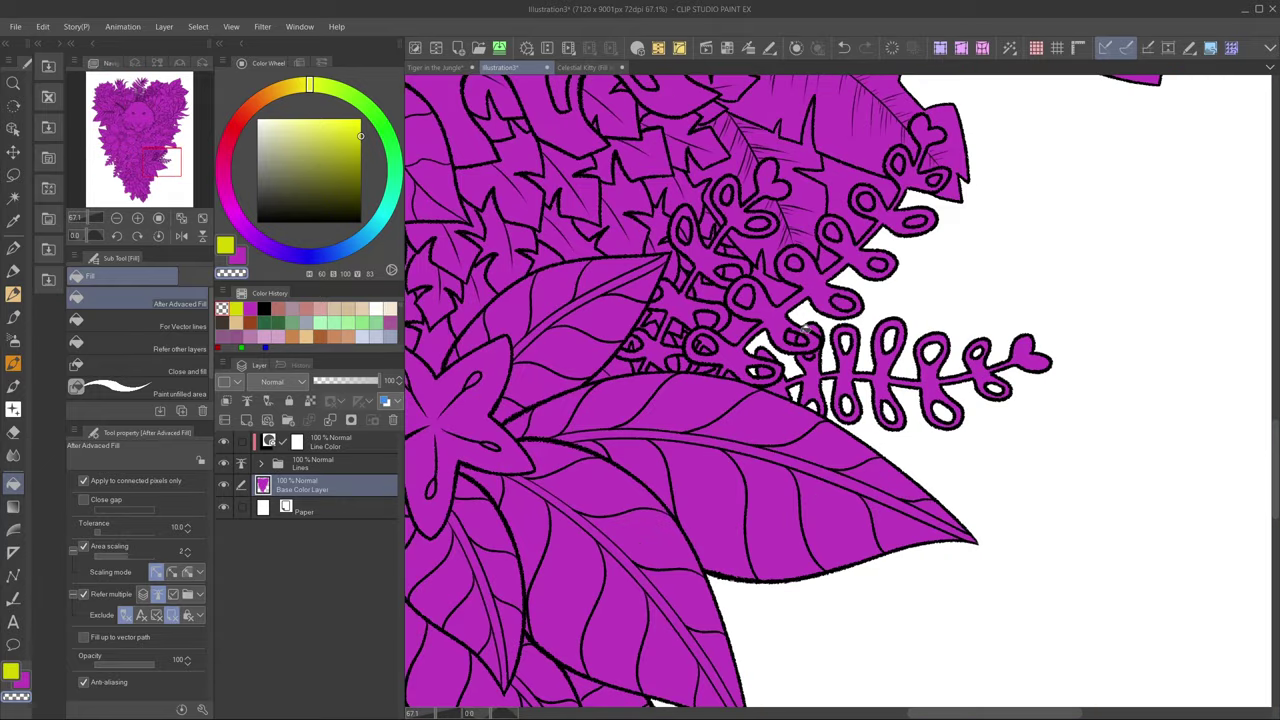
# Switch to the eraser and work along the upper leaf edges, removing stray magenta.
pyautogui.press('e')
pyautogui.scroll(5, 805, 330)
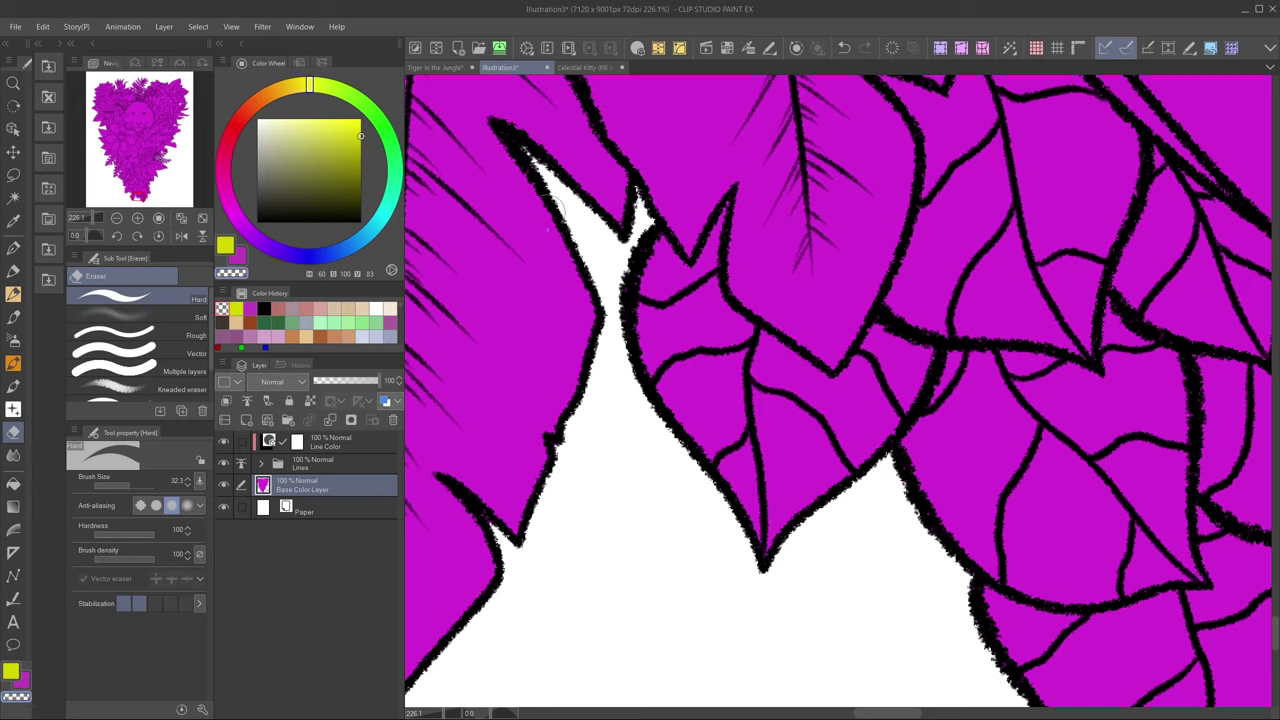
pyautogui.moveTo(552, 209); pyautogui.dragTo(755, 416)
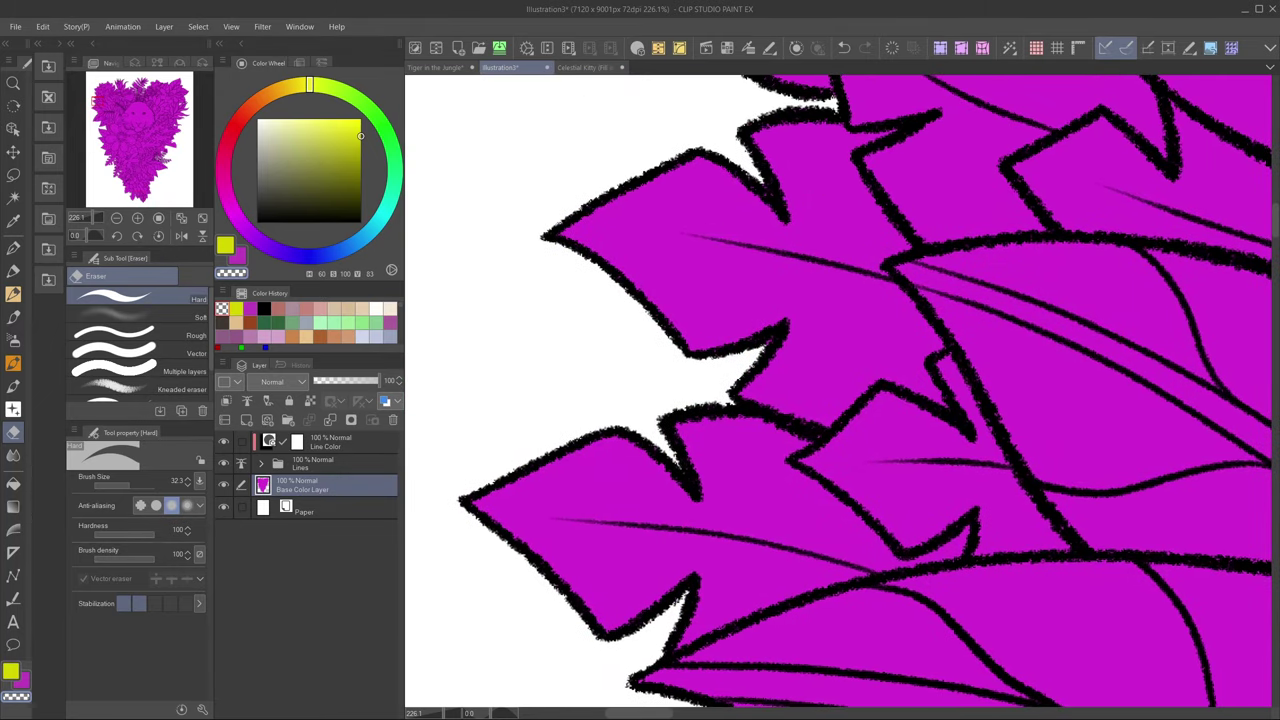
pyautogui.moveTo(750, 266); pyautogui.dragTo(738, 379)
pyautogui.moveTo(794, 274); pyautogui.dragTo(771, 415)
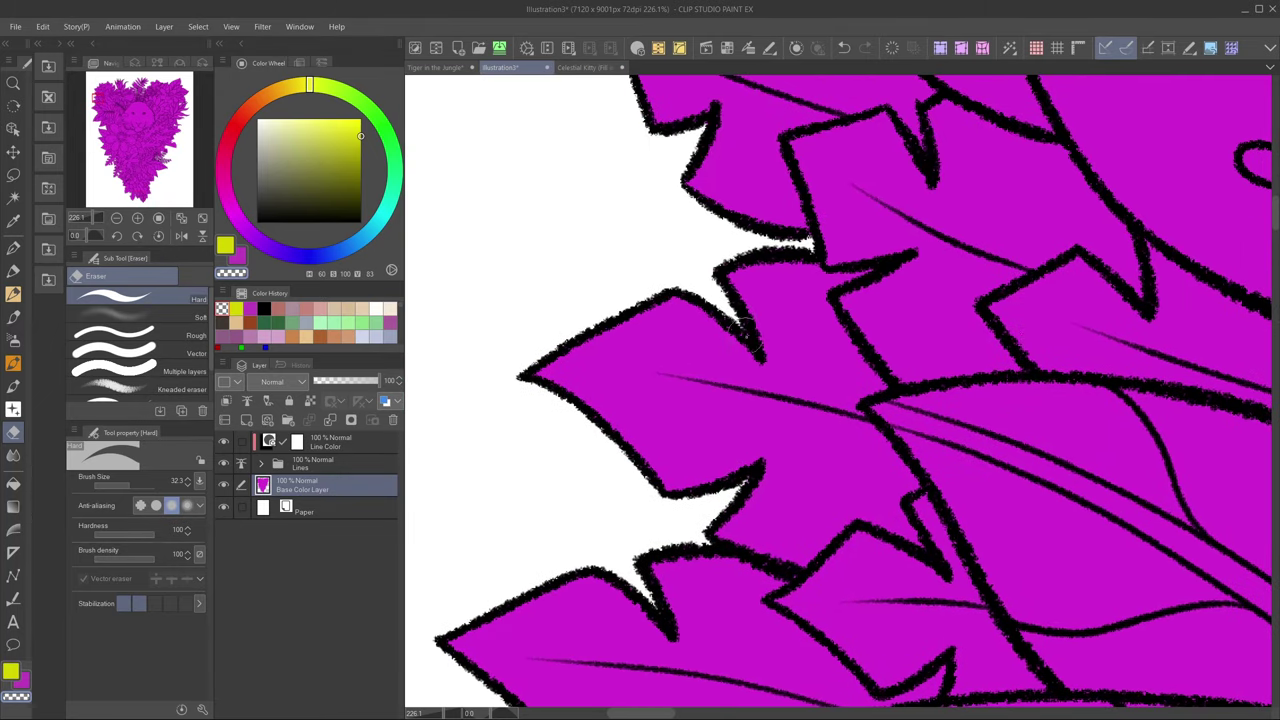
pyautogui.moveTo(762, 307); pyautogui.dragTo(761, 329)
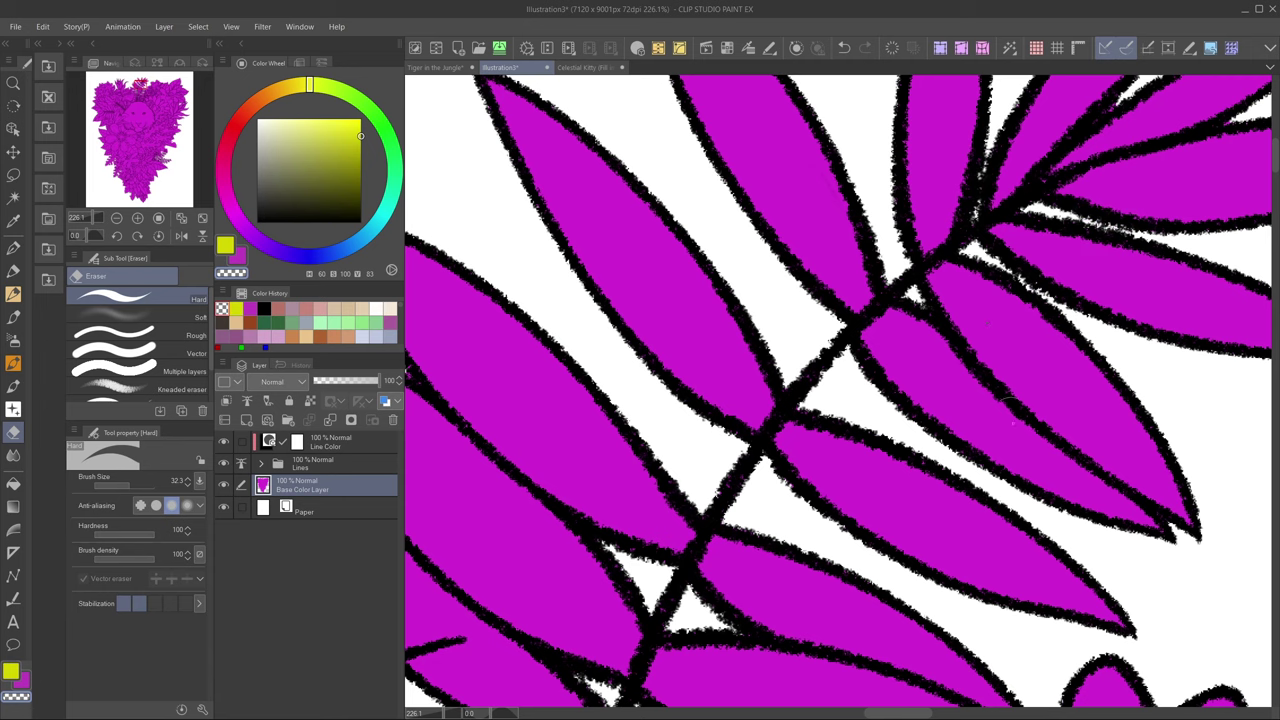
pyautogui.moveTo(1029, 470); pyautogui.dragTo(969, 476)
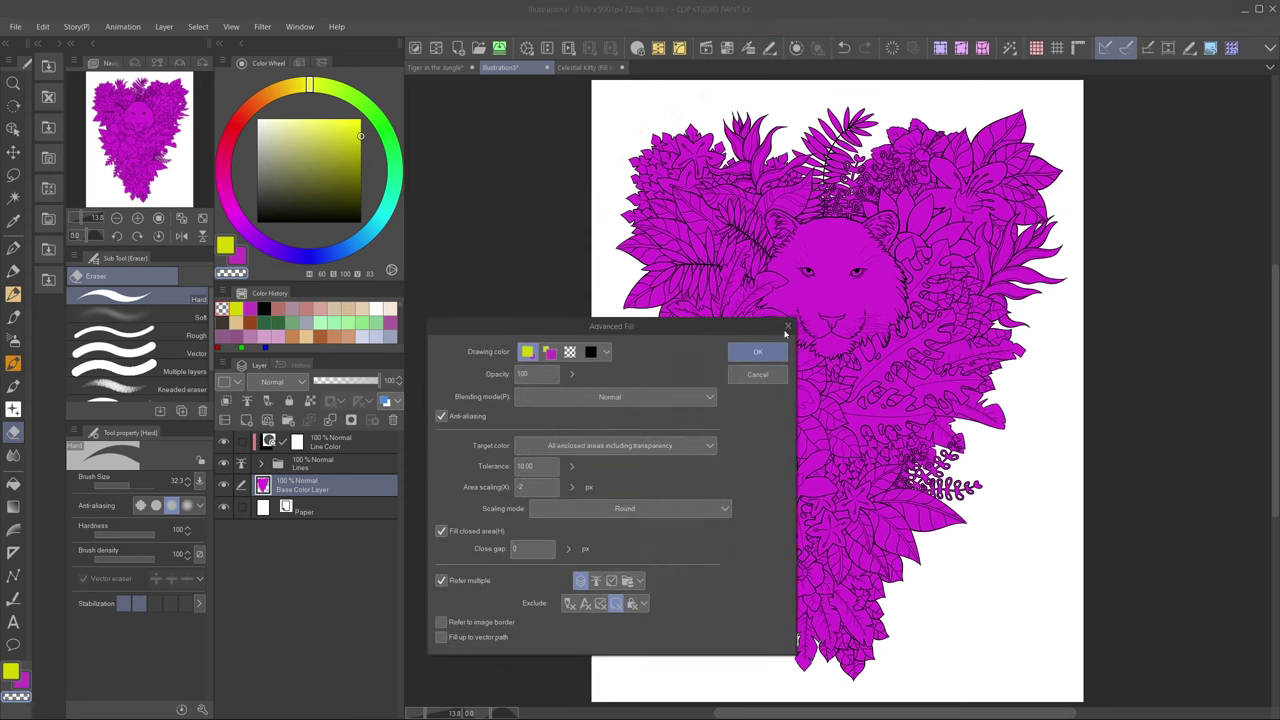
# Add the Edit > Advanced Fill command to the command bar.
pyautogui.click(819, 48)
pyautogui.click(900, 166)
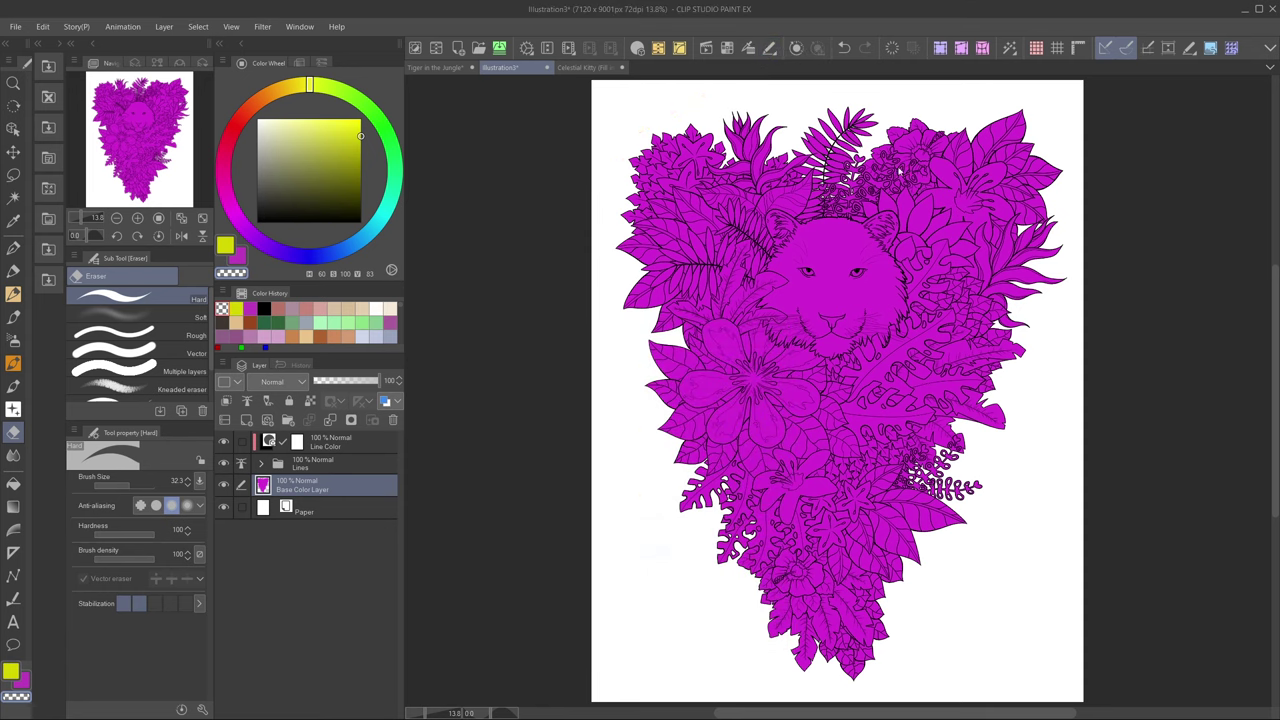
pyautogui.click(636, 303)
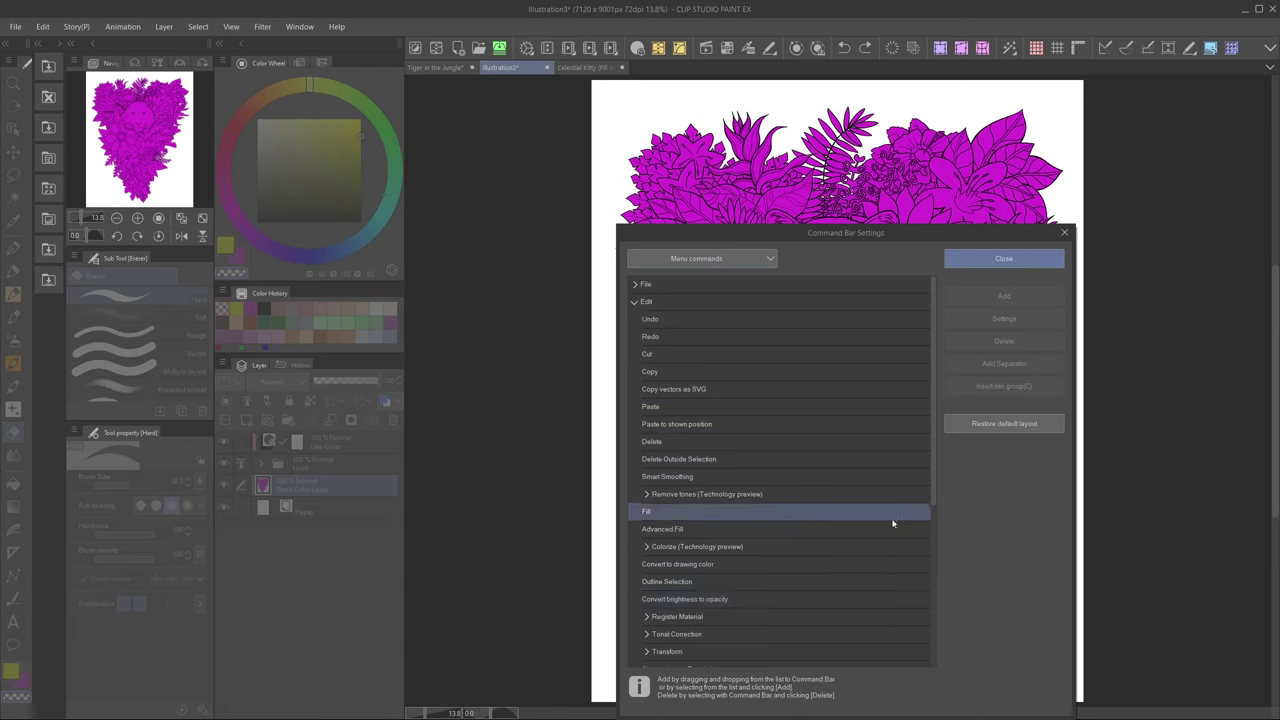
pyautogui.click(766, 531)
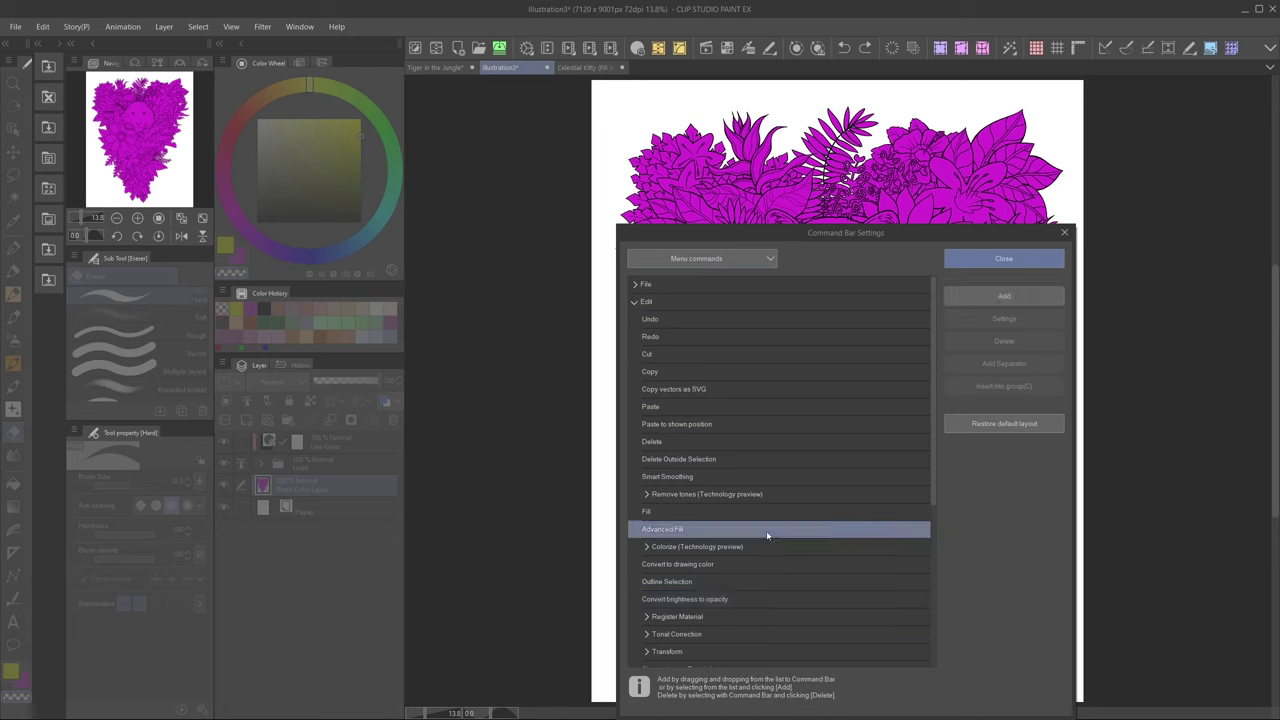
pyautogui.click(1004, 296)
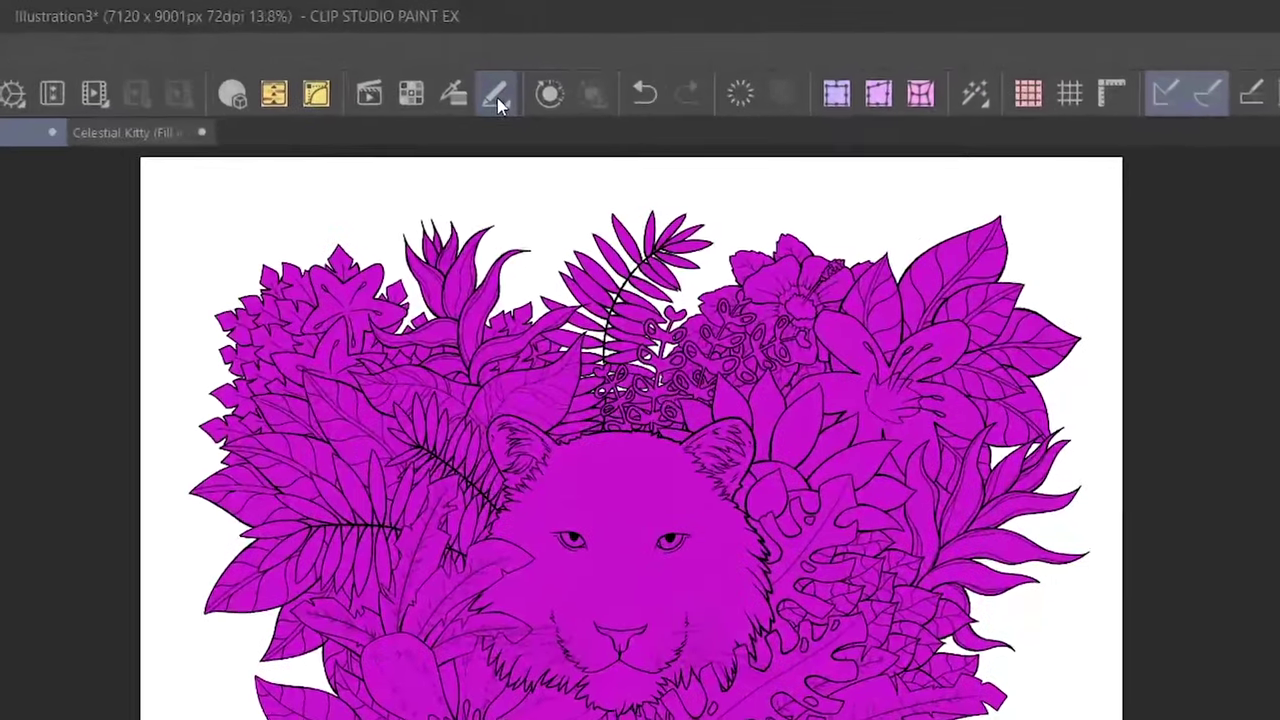
# Give the new Advanced Fill icon a pink background colour.
pyautogui.rightClick(770, 49)
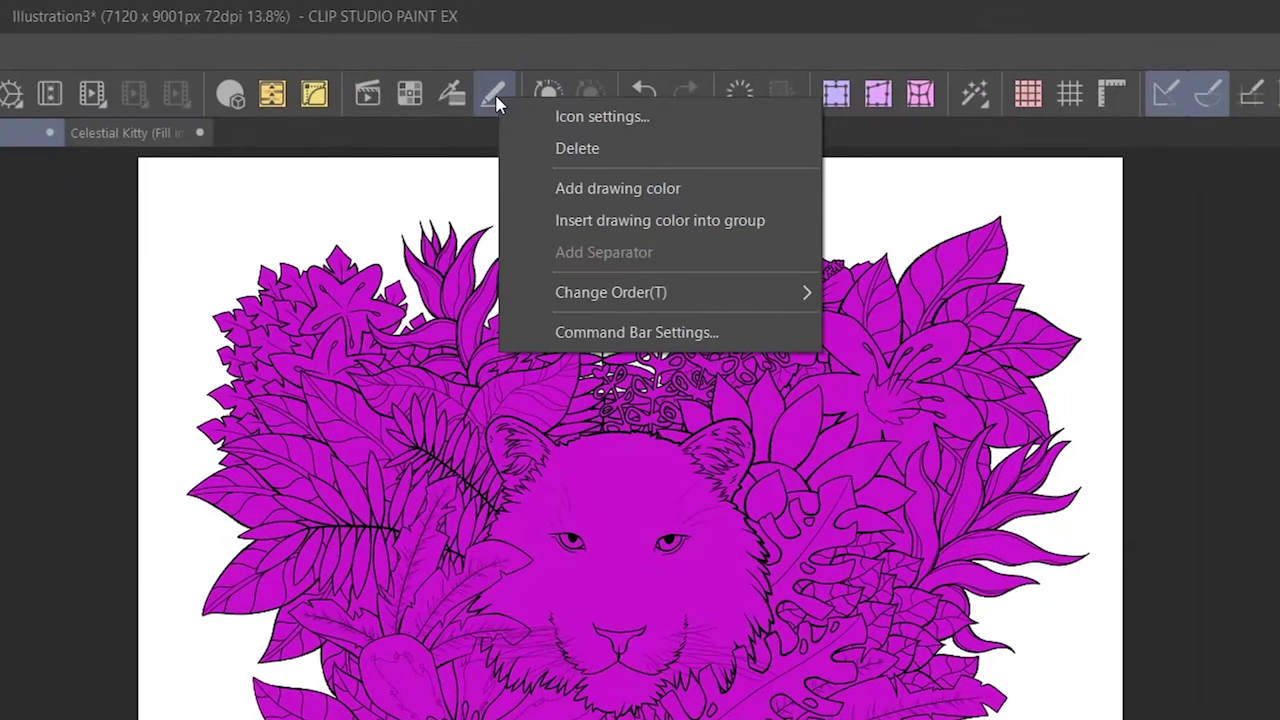
pyautogui.click(607, 118)
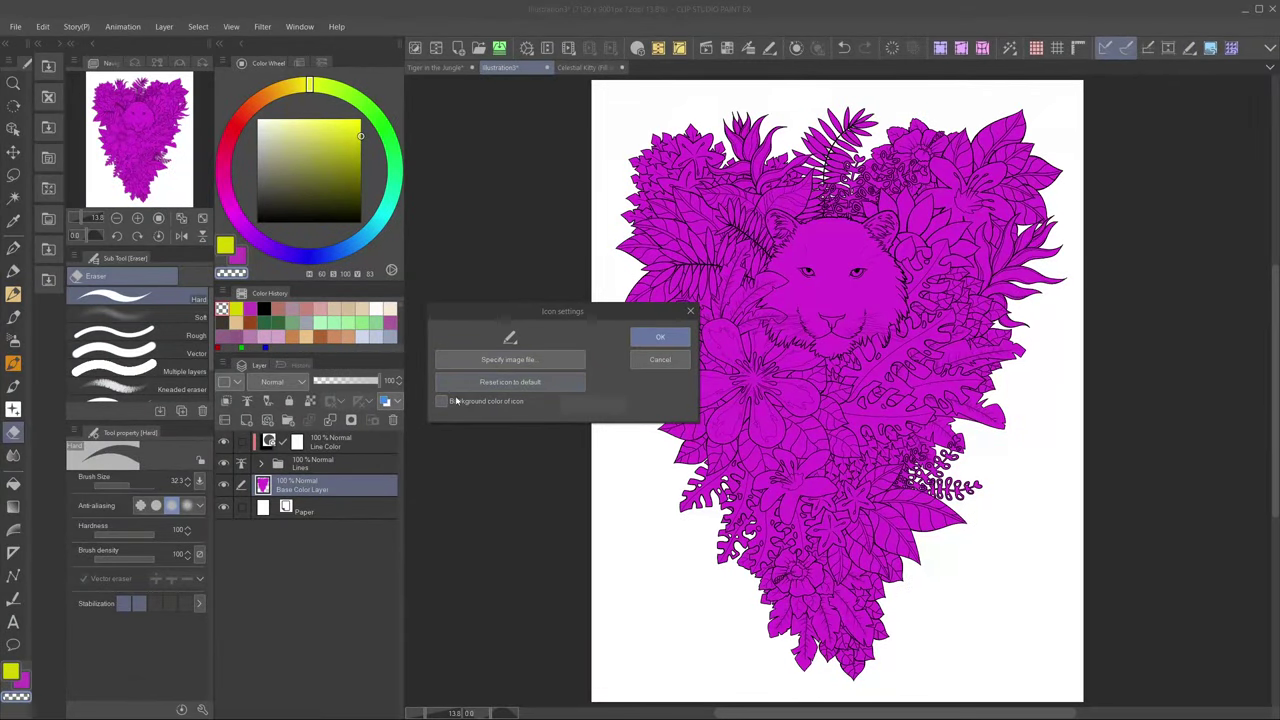
pyautogui.click(442, 401)
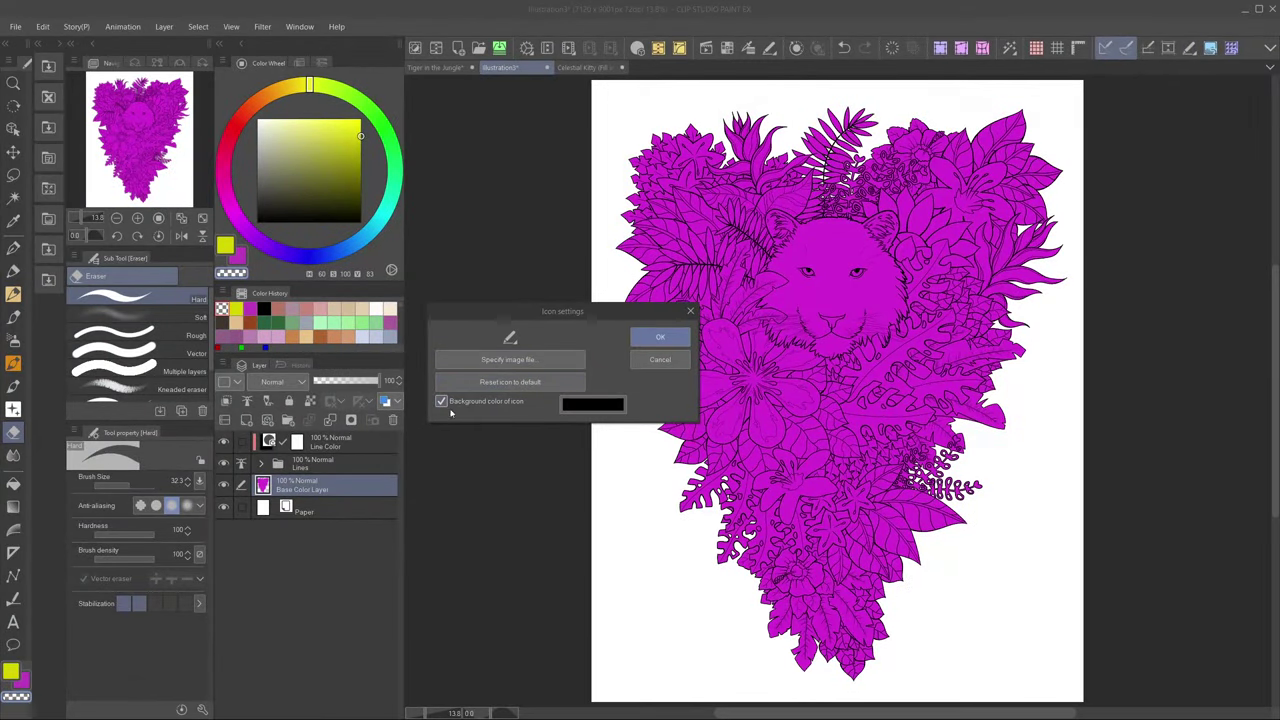
pyautogui.click(593, 404)
pyautogui.click(829, 349)
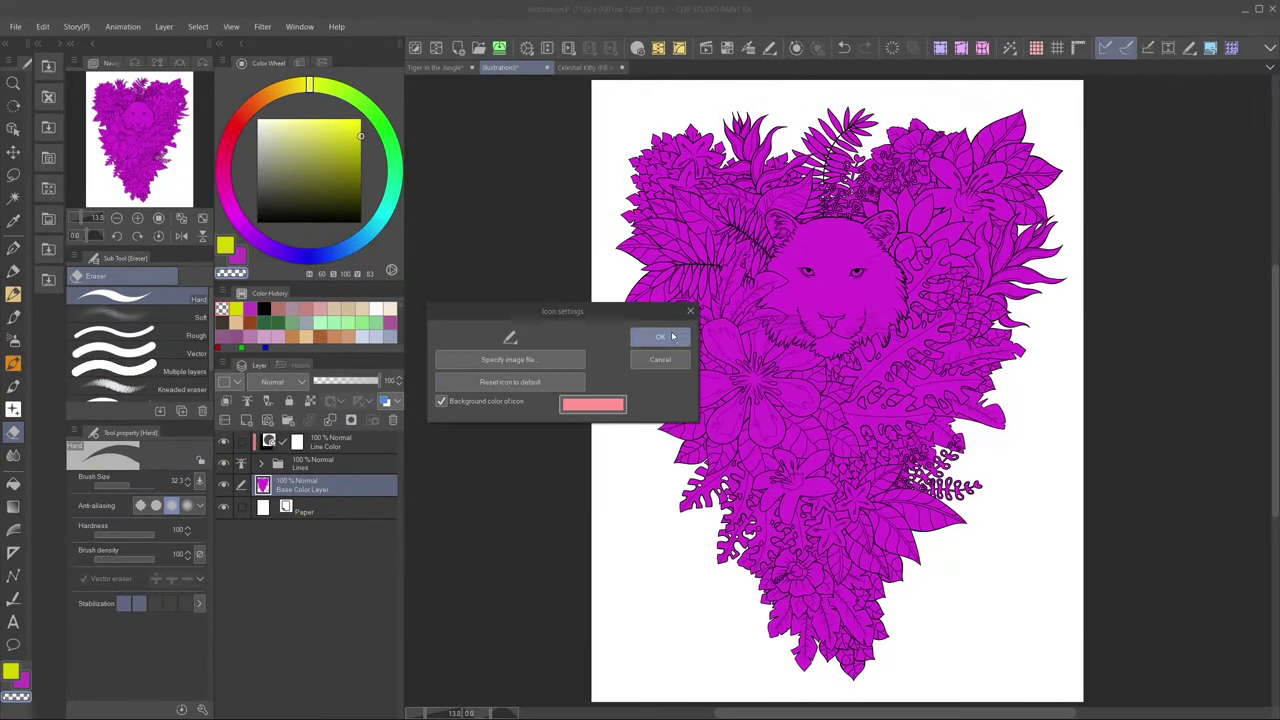
pyautogui.click(660, 336)
# Select all vector lines and enable Fill up to vector path in the fill settings.
pyautogui.click(769, 47)
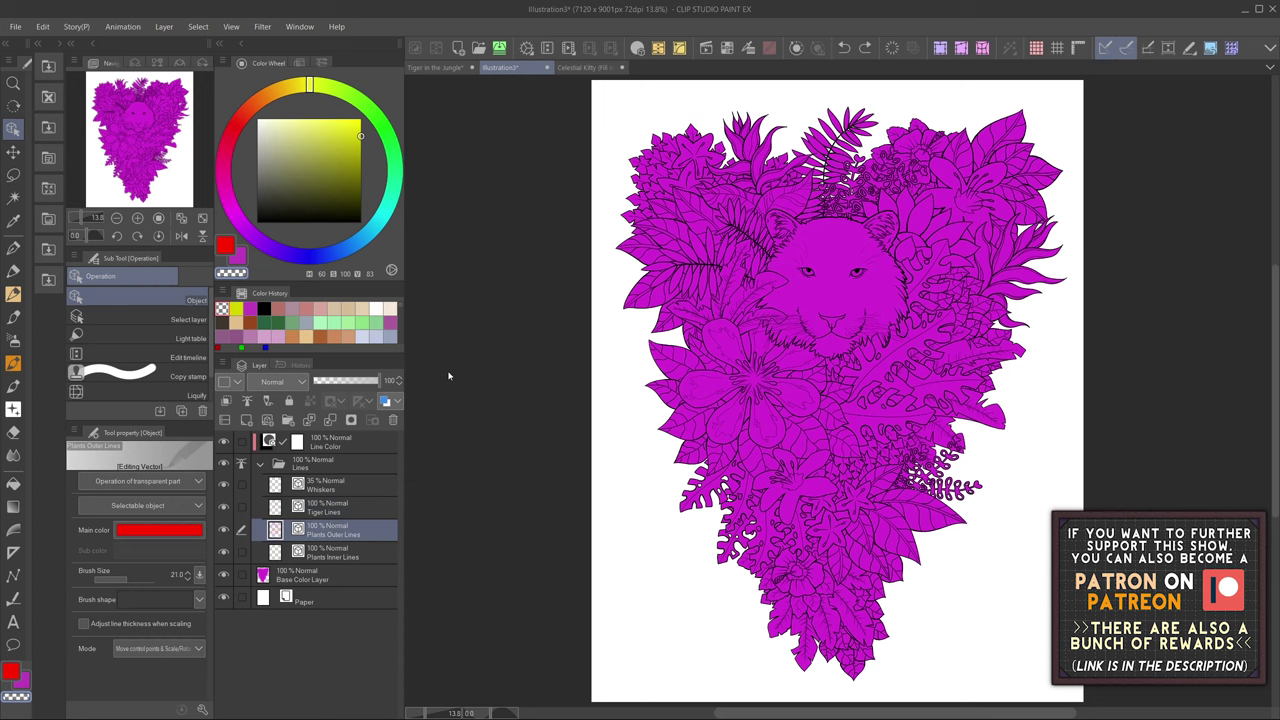
pyautogui.moveTo(612, 90); pyautogui.dragTo(1080, 690)
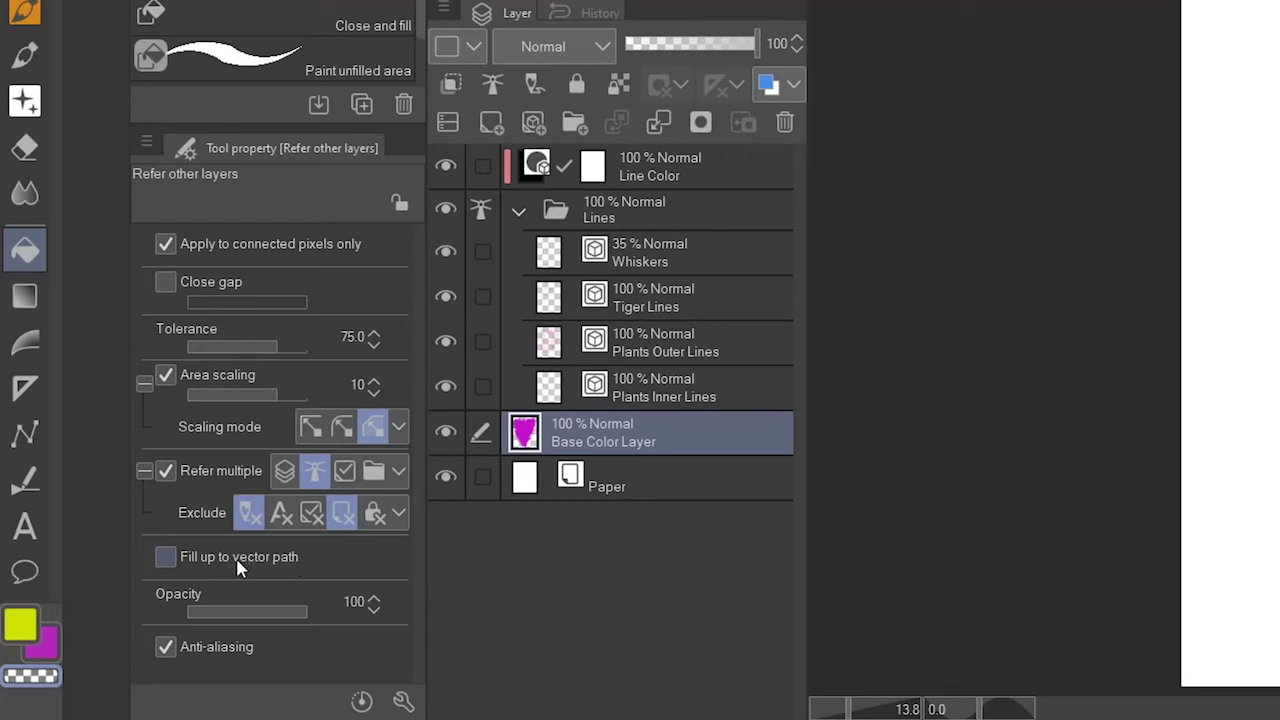
pyautogui.click(239, 560)
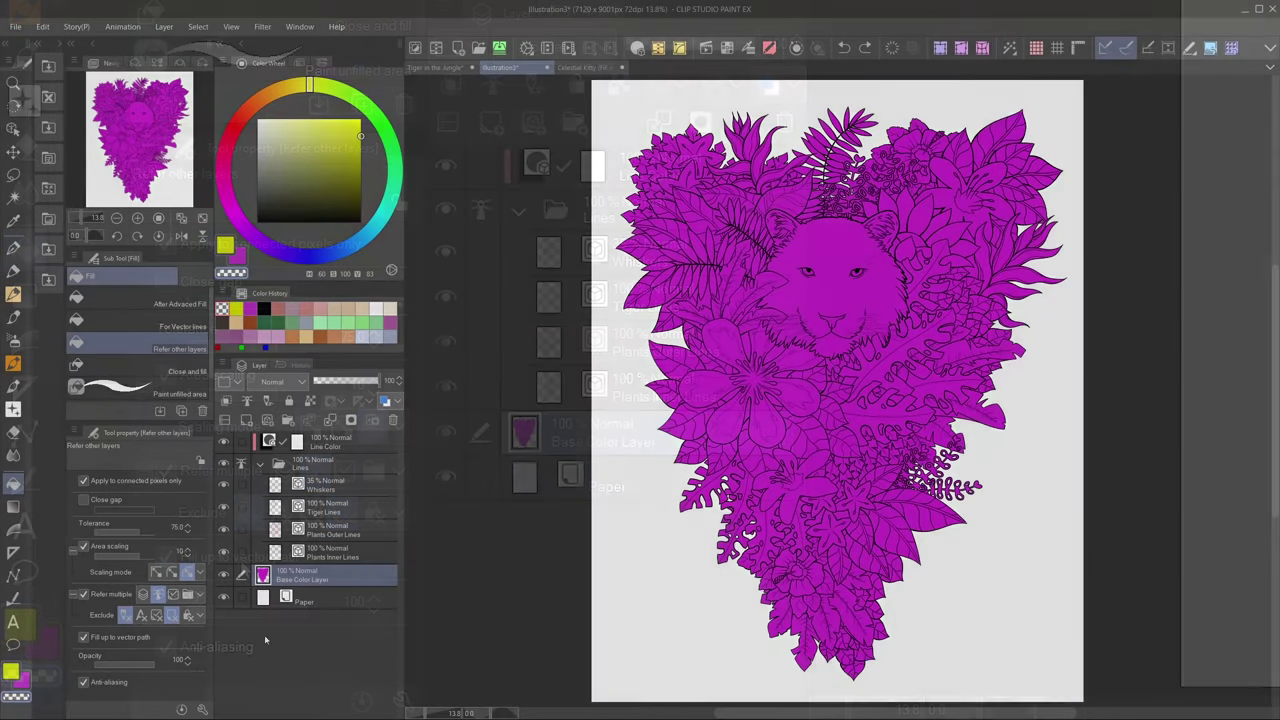
pyautogui.click(404, 701)
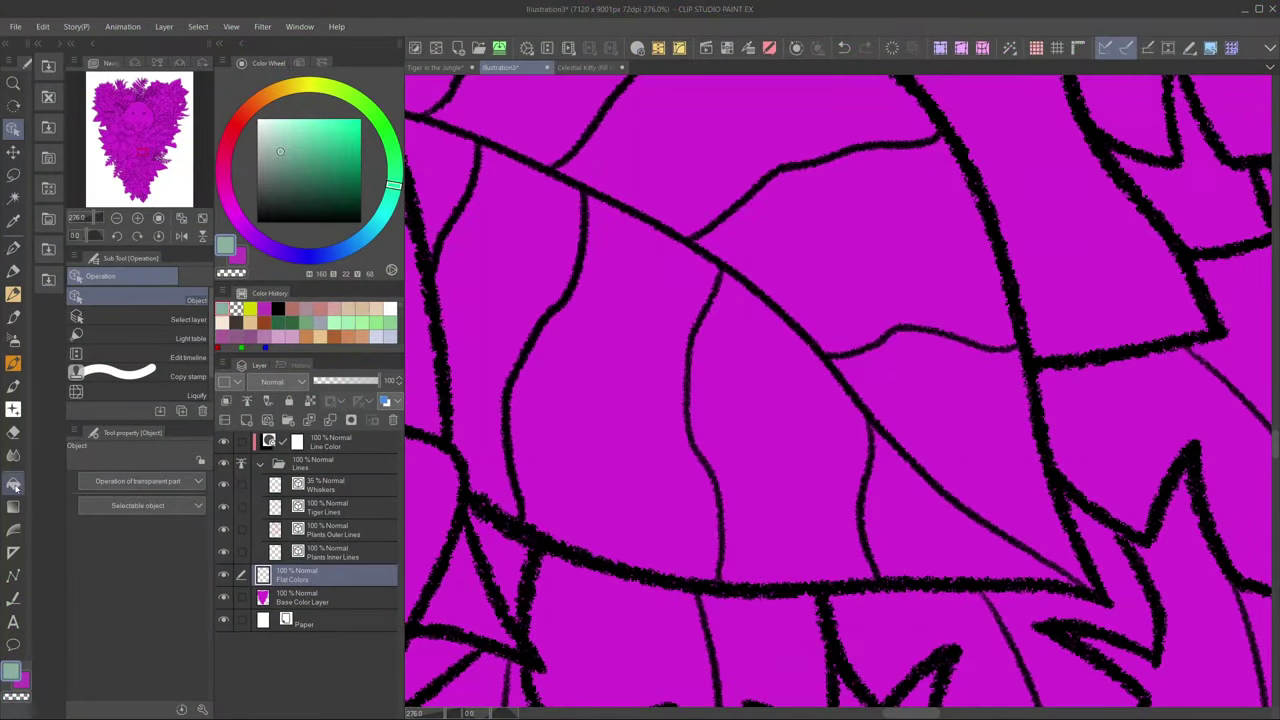
# Test-fill a leaf section pale green with and without Close gap, undoing each attempt.
pyautogui.click(14, 485)
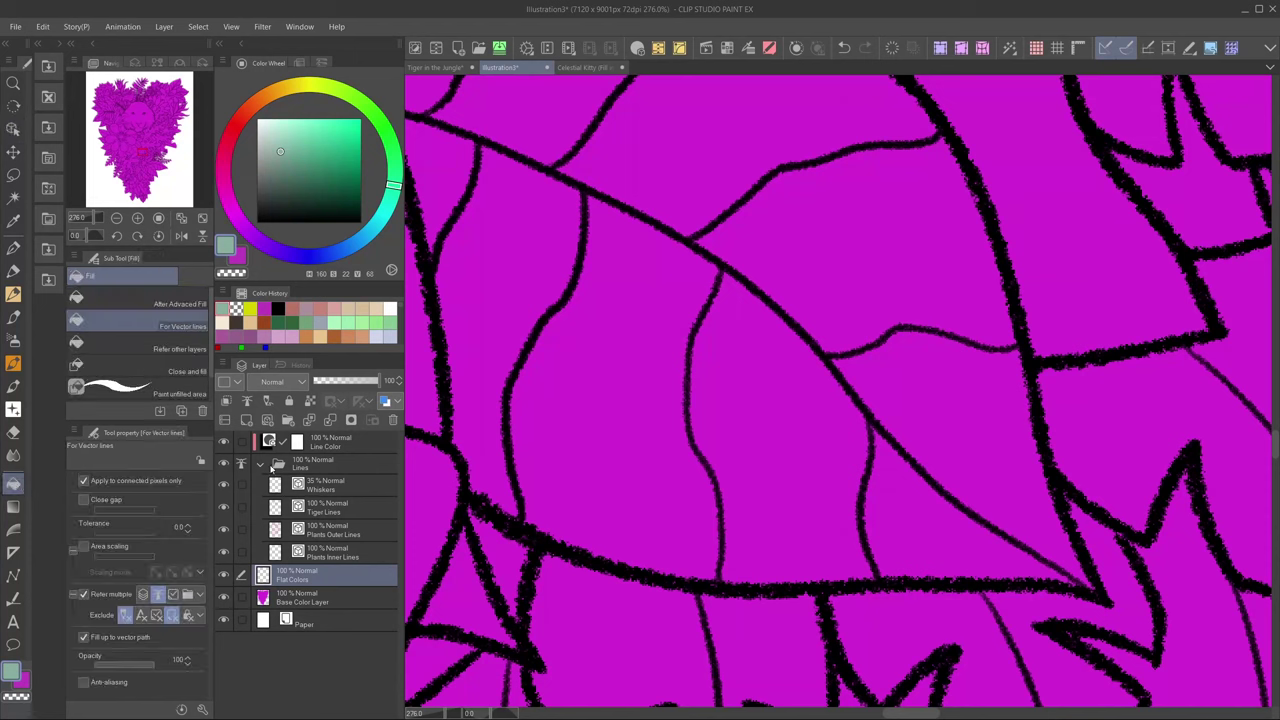
pyautogui.click(795, 507)
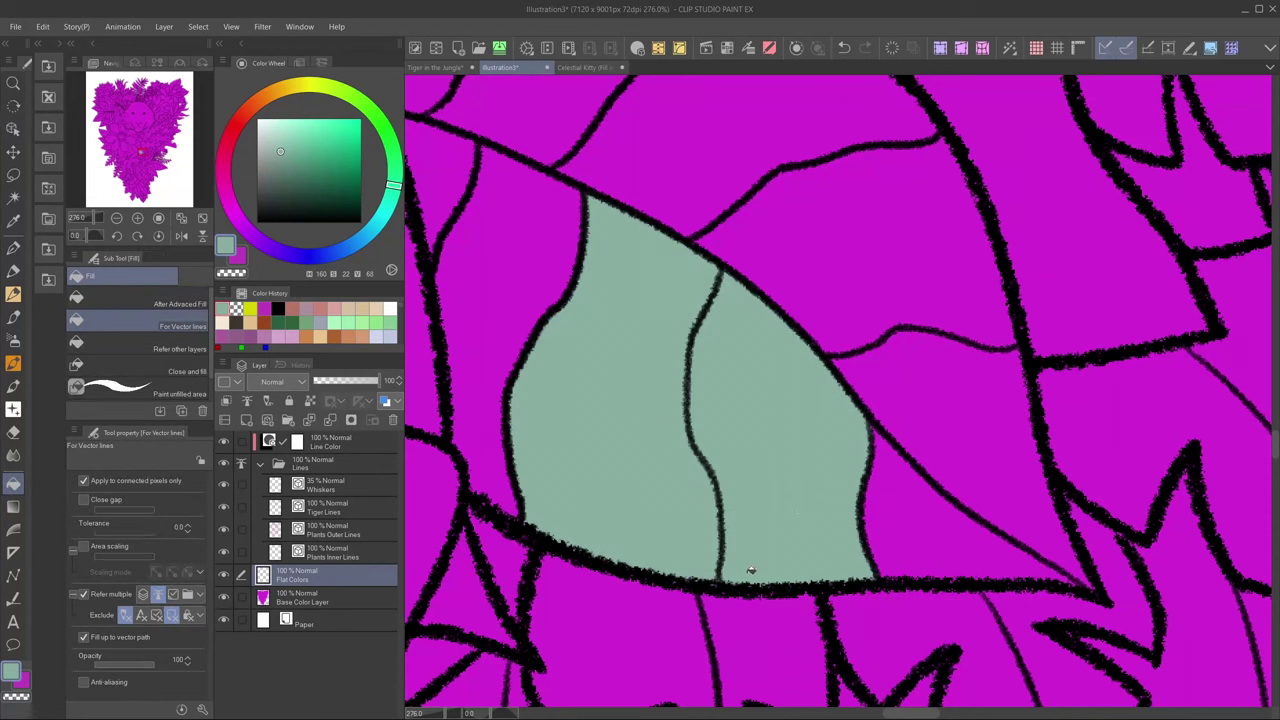
pyautogui.hotkey('ctrl', 'z')
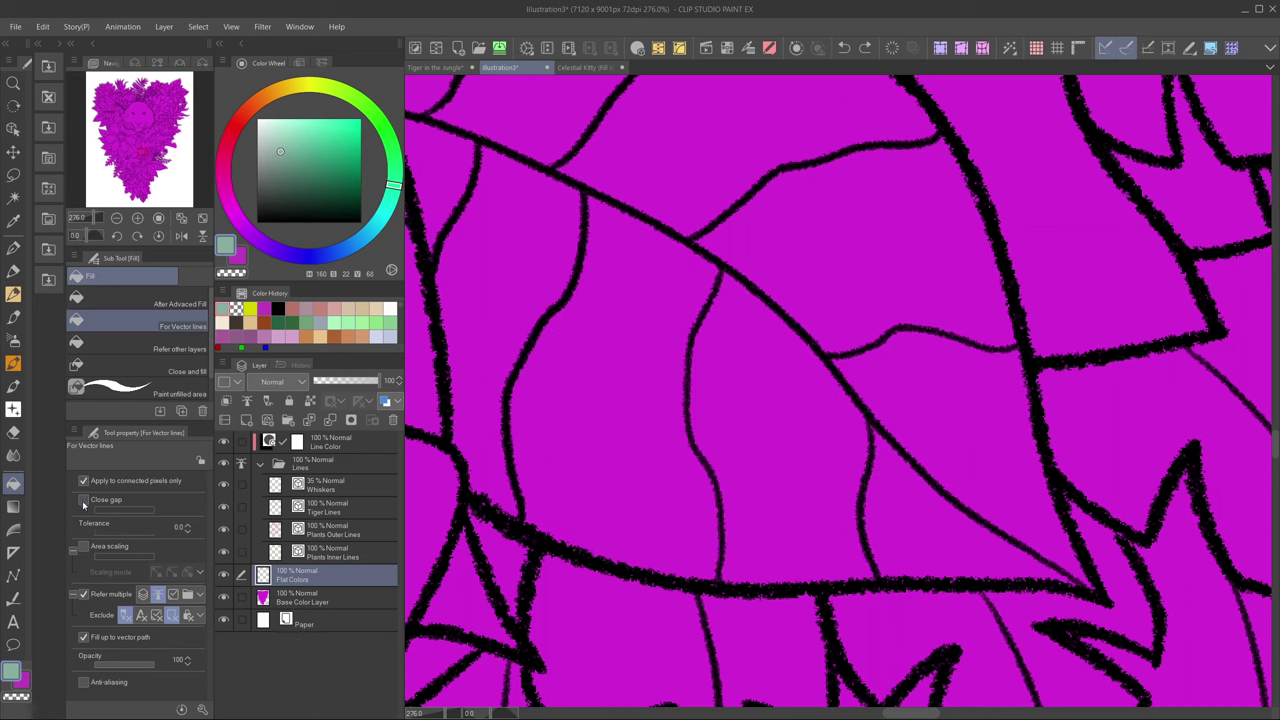
pyautogui.click(83, 500)
pyautogui.click(784, 525)
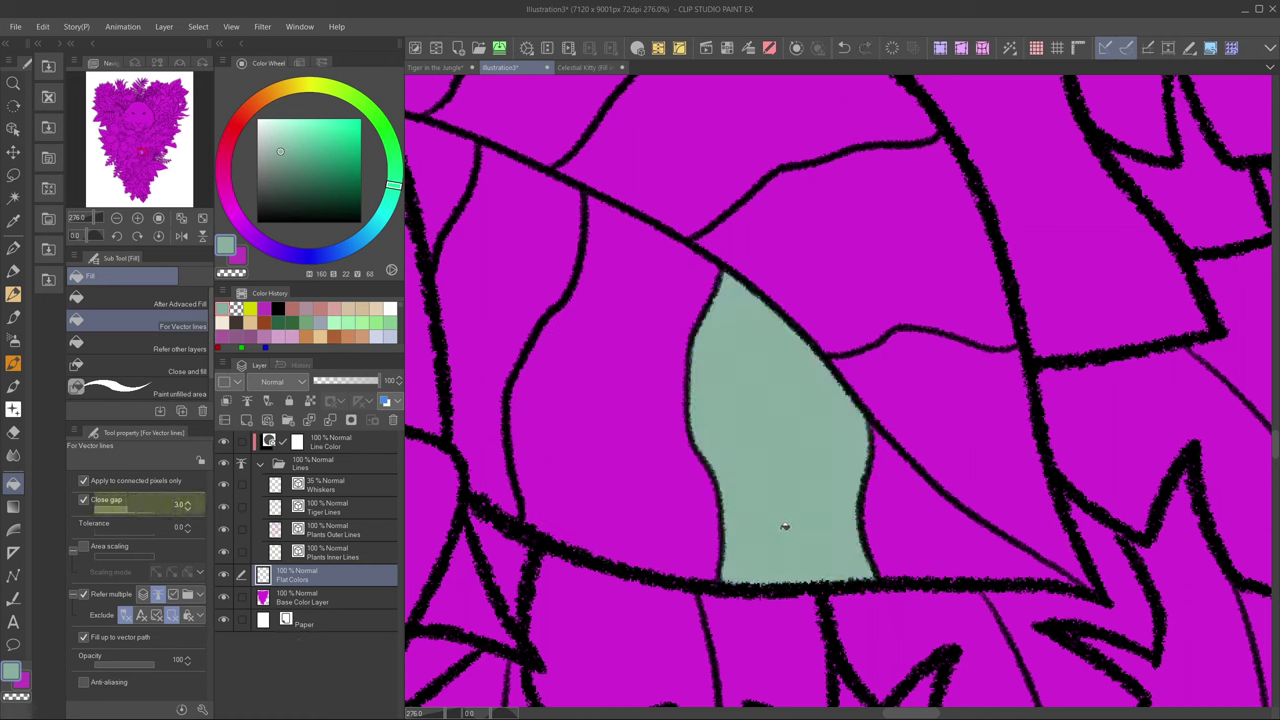
pyautogui.hotkey('ctrl', 'z')
# Select the leaf's inner vein line, then fill the leaf sections beside it pale green.
pyautogui.press('o')
pyautogui.click(720, 585)
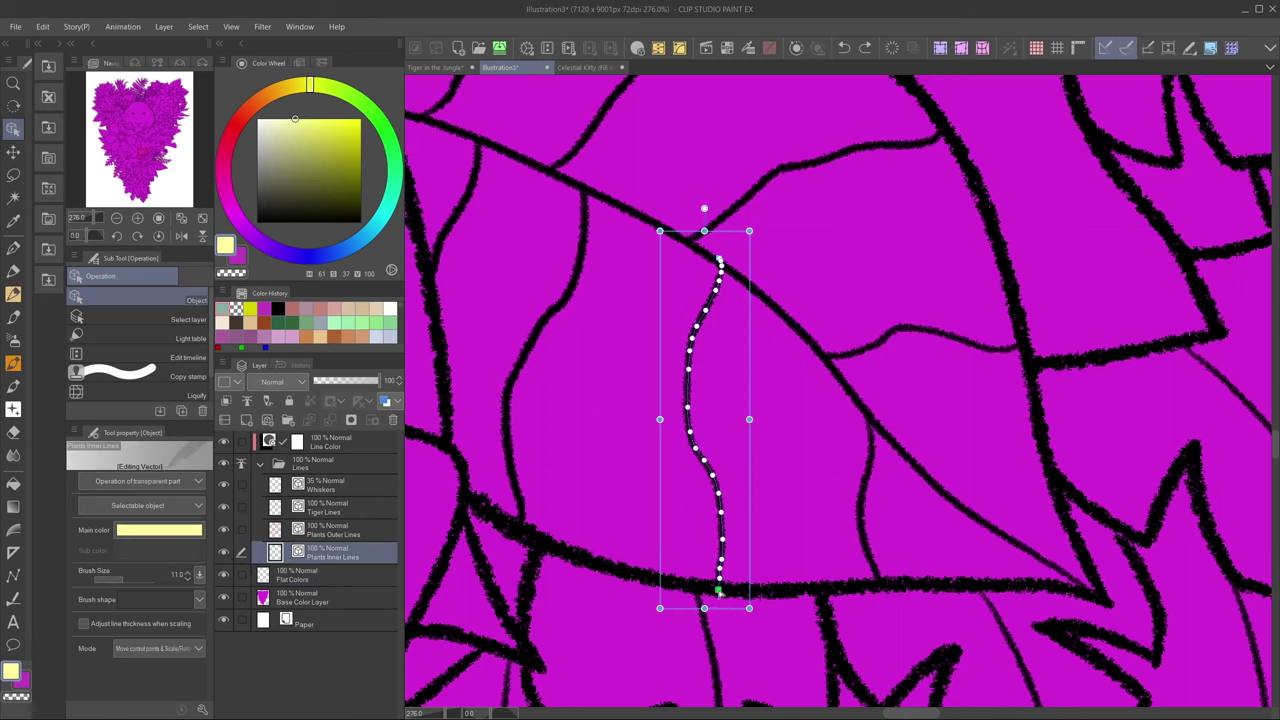
pyautogui.press('g')
pyautogui.click(296, 575)
pyautogui.click(792, 470)
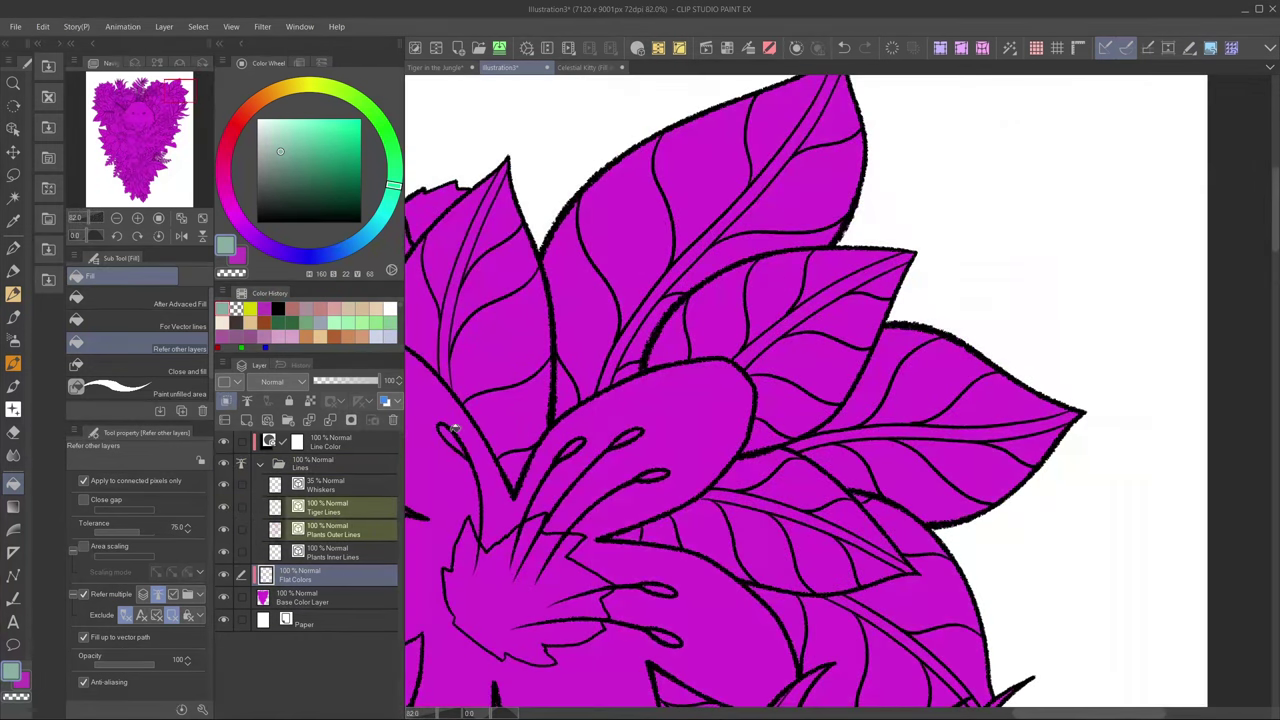
# Check the leaf vein lines, then select Tiger Lines and Plants Outer Lines as references.
pyautogui.click(224, 552)
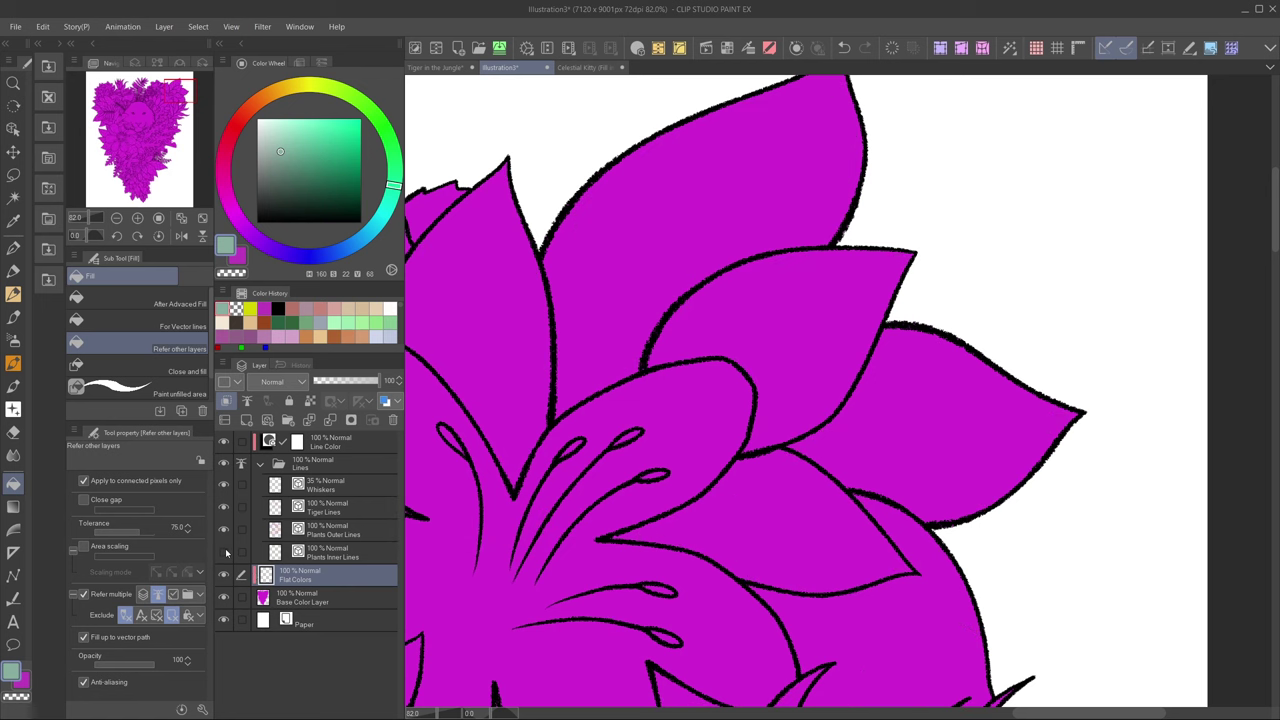
pyautogui.click(224, 552)
pyautogui.click(224, 552)
pyautogui.click(224, 552)
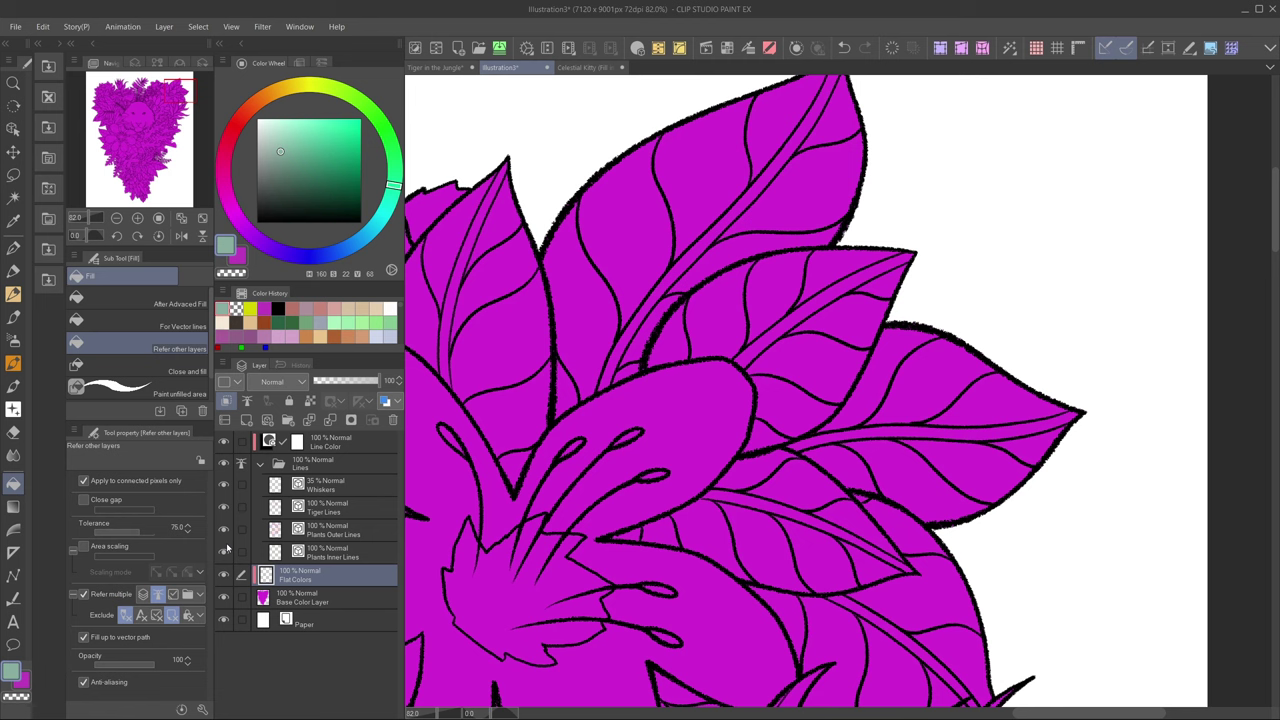
pyautogui.click(348, 511)
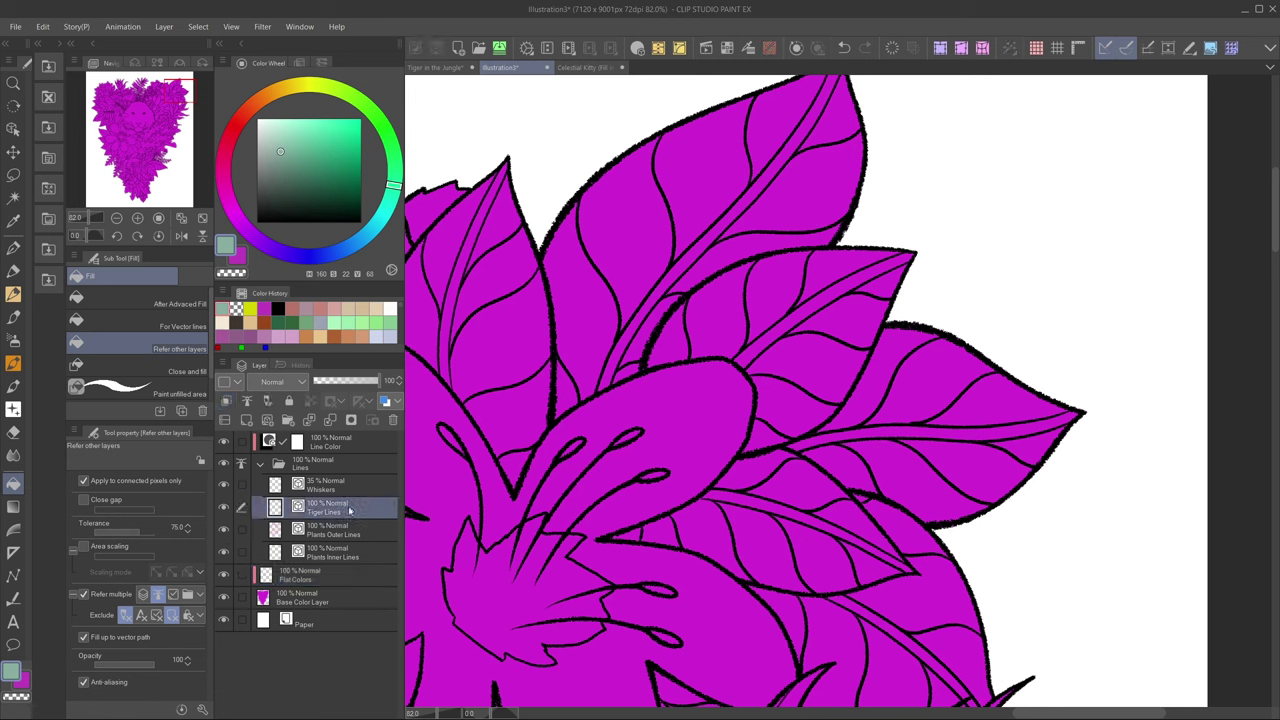
pyautogui.keyDown('ctrl'); pyautogui.click(352, 536); pyautogui.keyUp('ctrl')
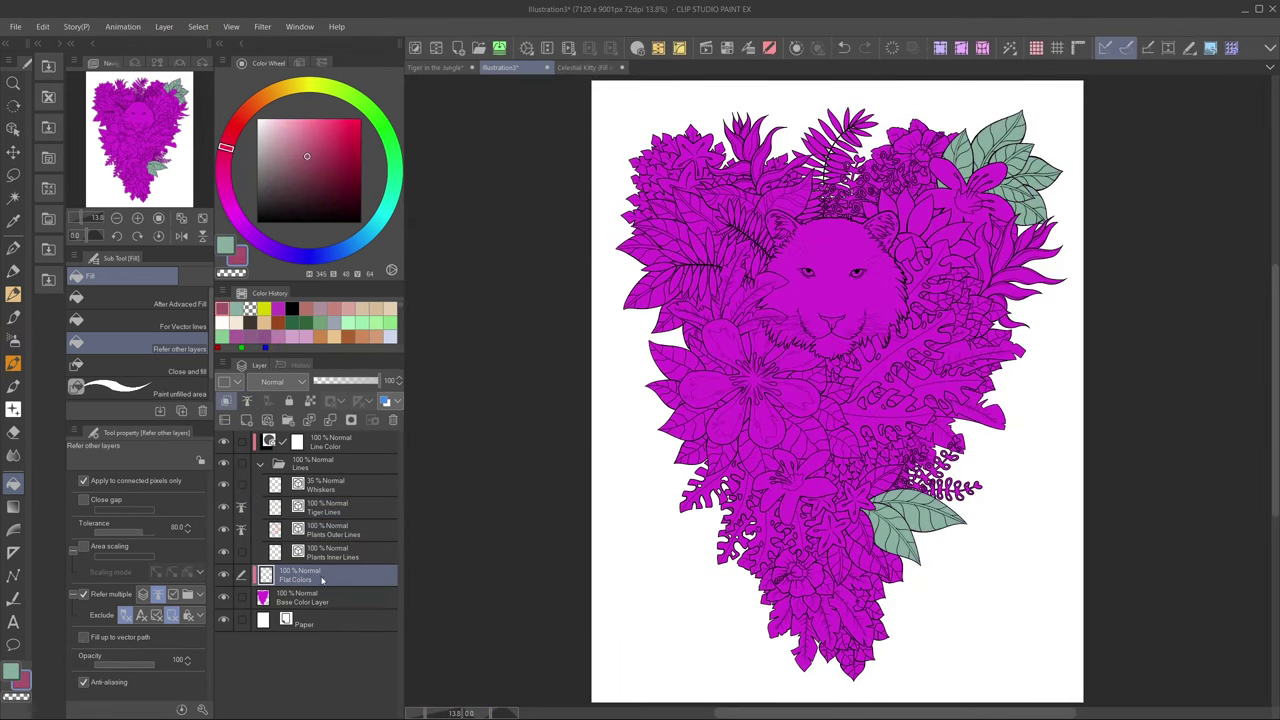
# Fill four flower petals red-brown and the monstera leaf right of the tiger green.
pyautogui.click(882, 198)
pyautogui.click(906, 212)
pyautogui.click(935, 220)
pyautogui.click(963, 246)
pyautogui.click(900, 245)
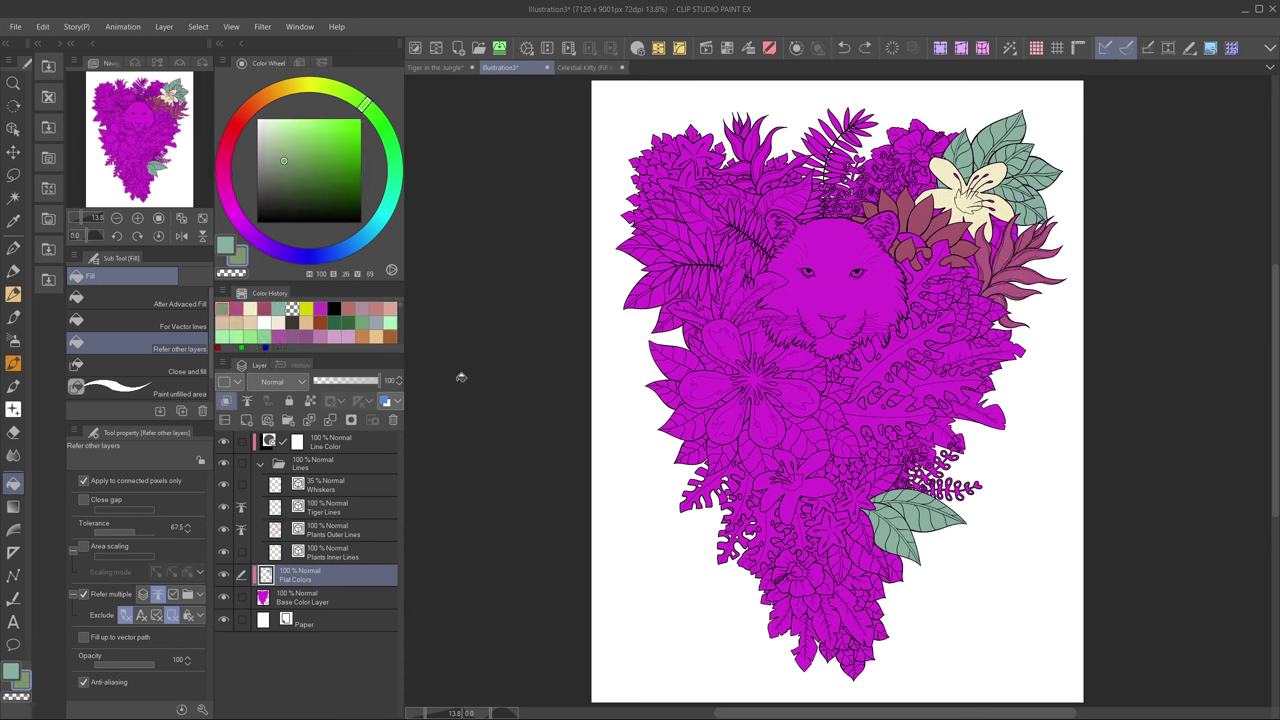
pyautogui.click(910, 360)
# Fill the small leaves near the monstera dark teal.
pyautogui.click(880, 410)
pyautogui.click(947, 297)
pyautogui.click(968, 308)
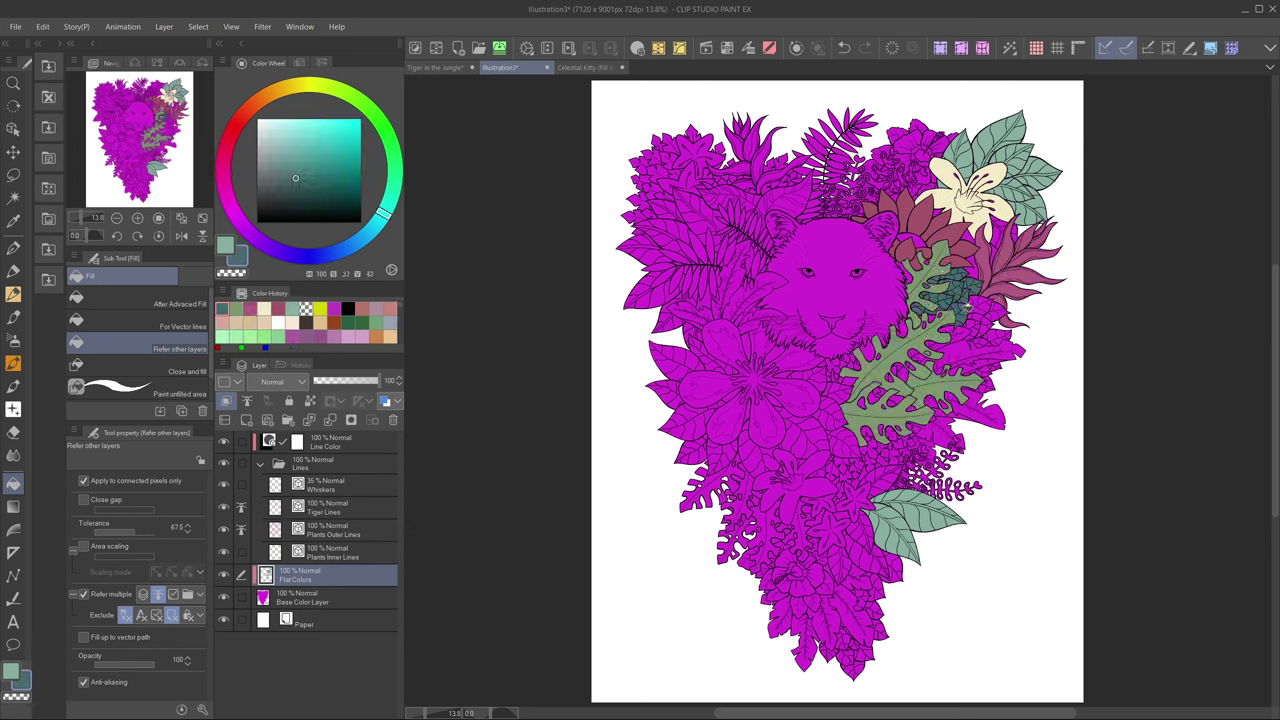
pyautogui.click(975, 328)
# Fill four leaves right of the tiger with a lighter grey-green.
pyautogui.click(990, 338)
pyautogui.click(970, 360)
pyautogui.click(988, 406)
pyautogui.click(968, 410)
pyautogui.click(935, 435)
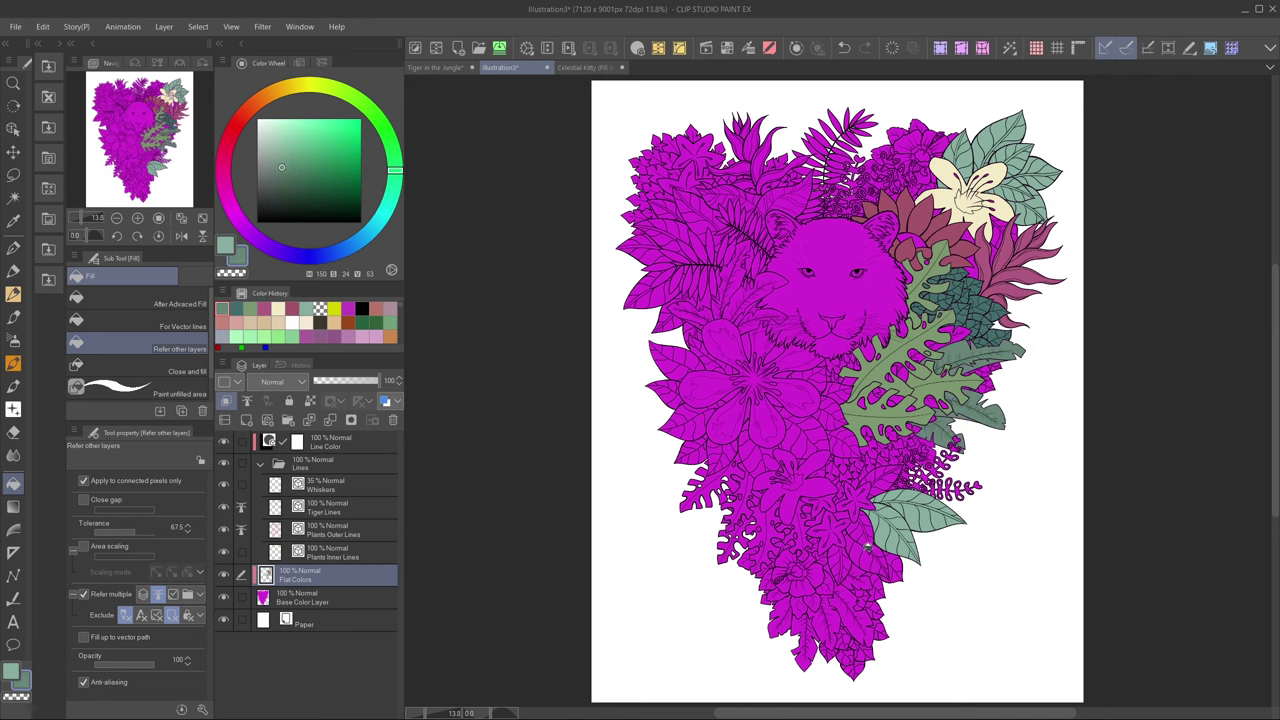
# Fill two magenta areas teal and undo a circle fill that spilled past the outline.
pyautogui.scroll(10, 868, 545)
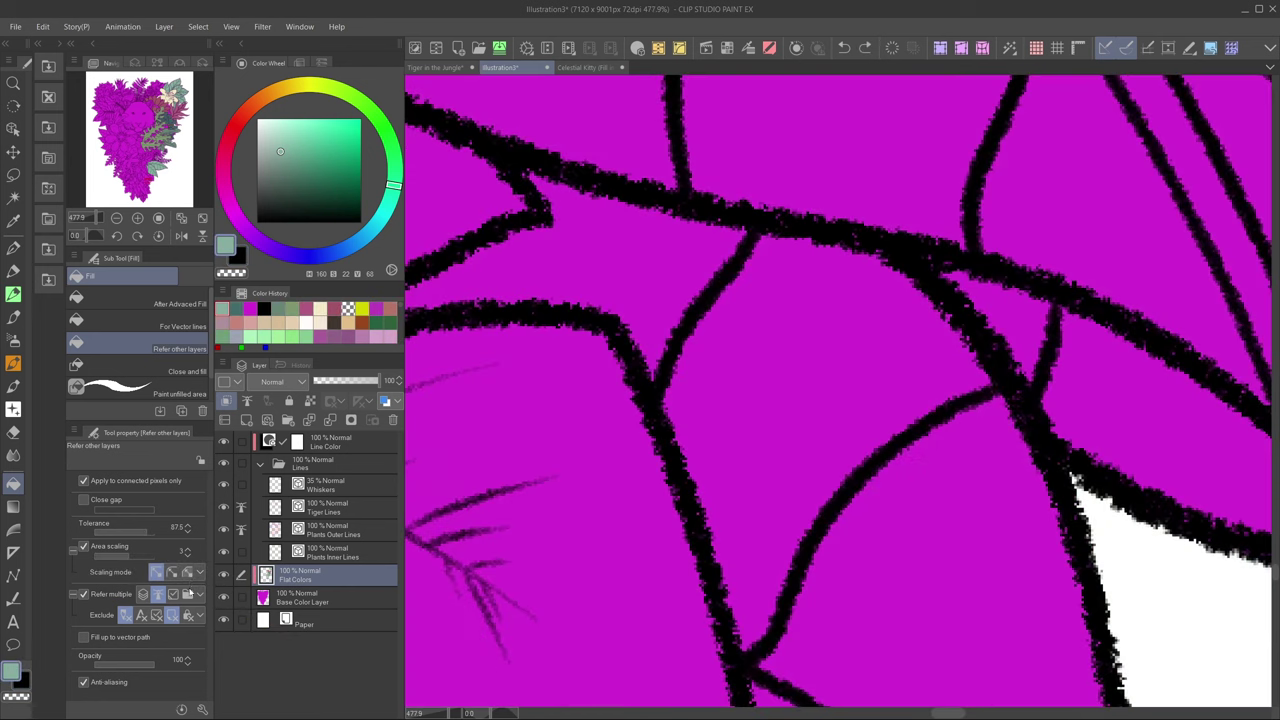
pyautogui.click(800, 370)
pyautogui.click(894, 171)
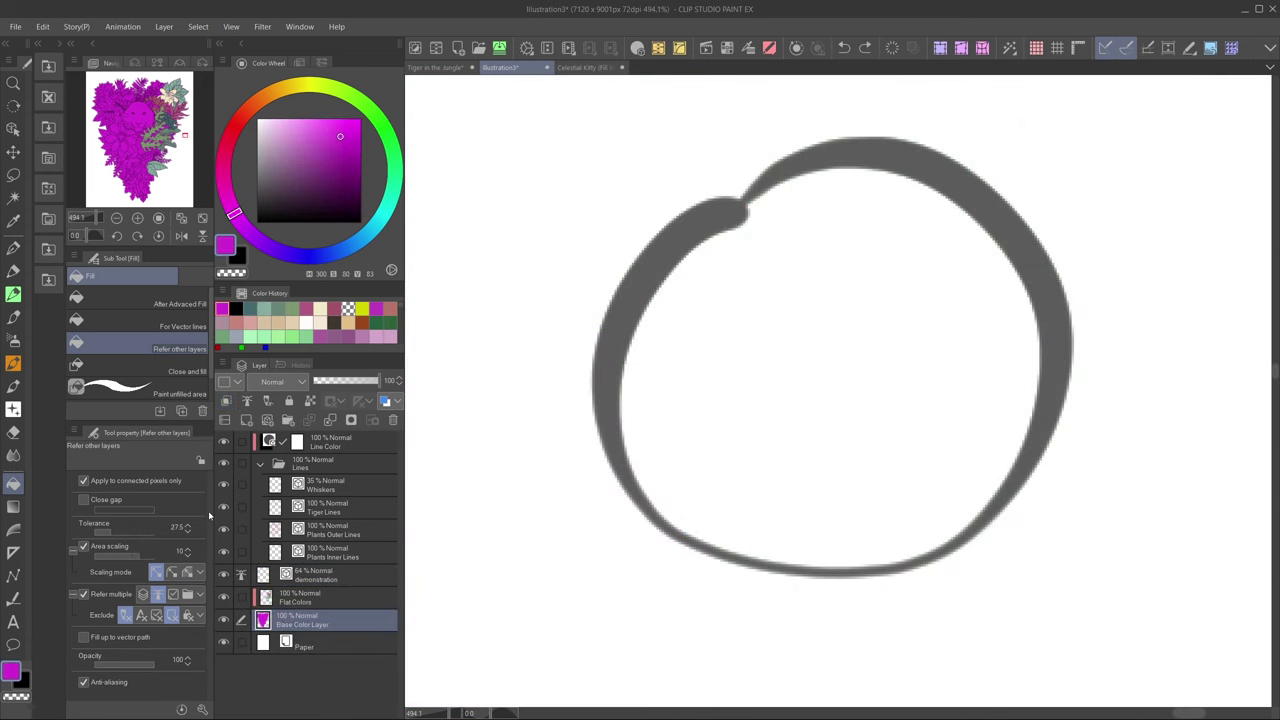
pyautogui.click(796, 409)
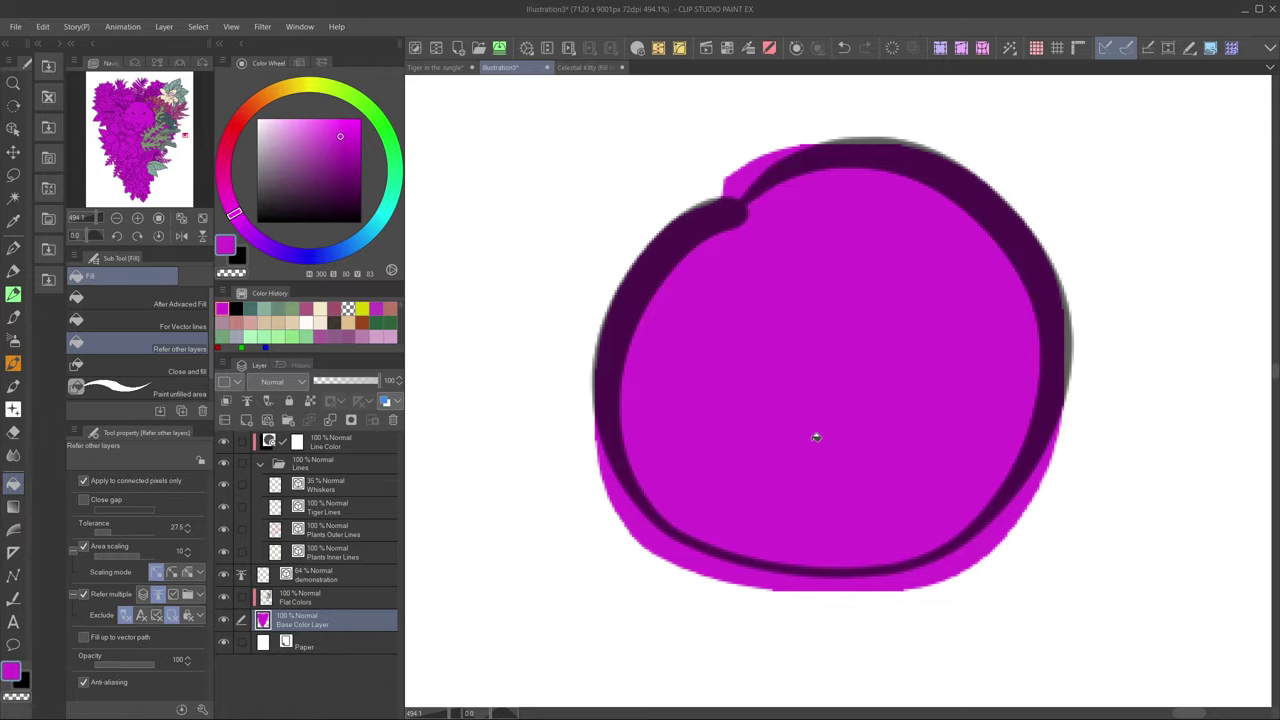
pyautogui.hotkey('ctrl', 'z')
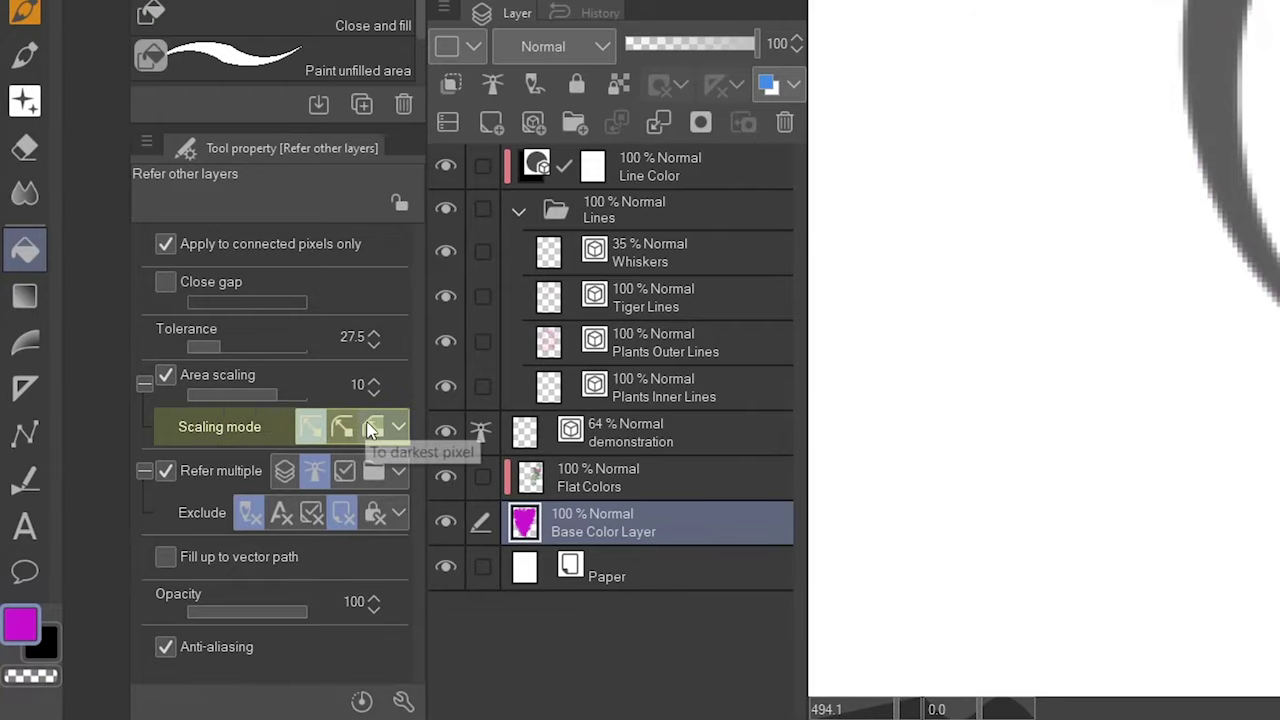
# Set scaling mode to 'To darkest pixel', refill the circle, and fill more magenta regions teal.
pyautogui.click(376, 429)
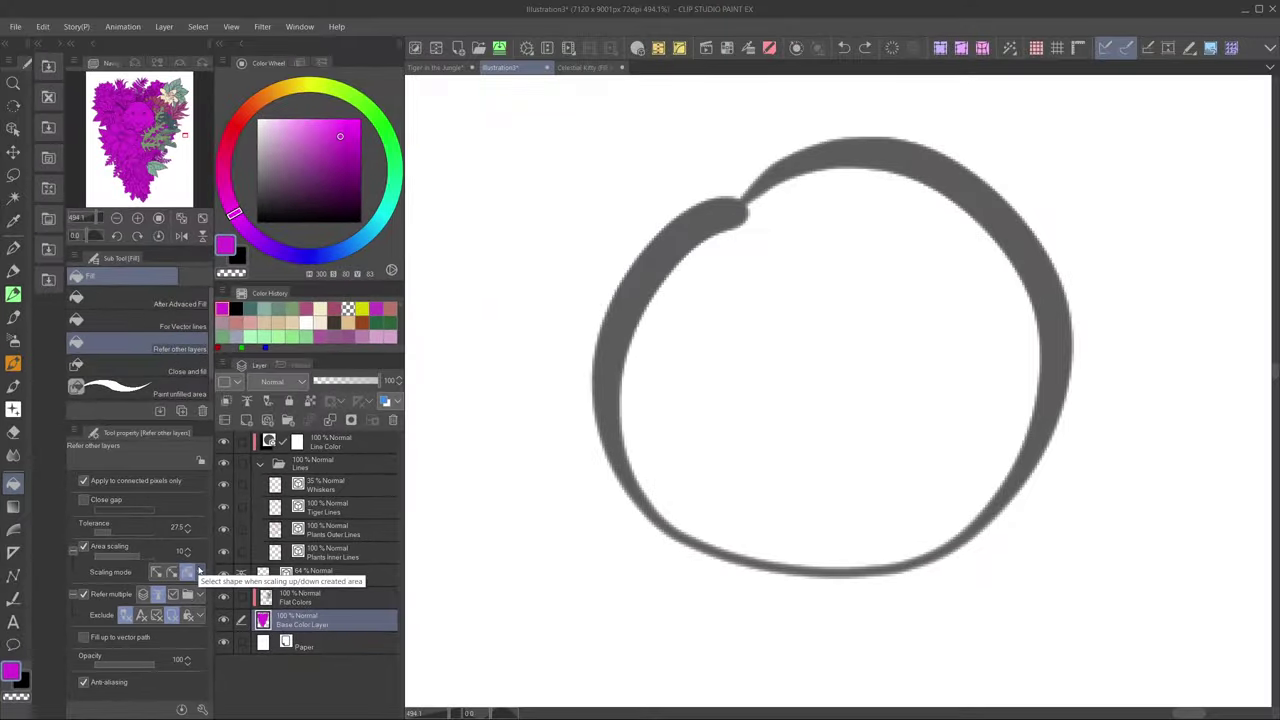
pyautogui.click(834, 386)
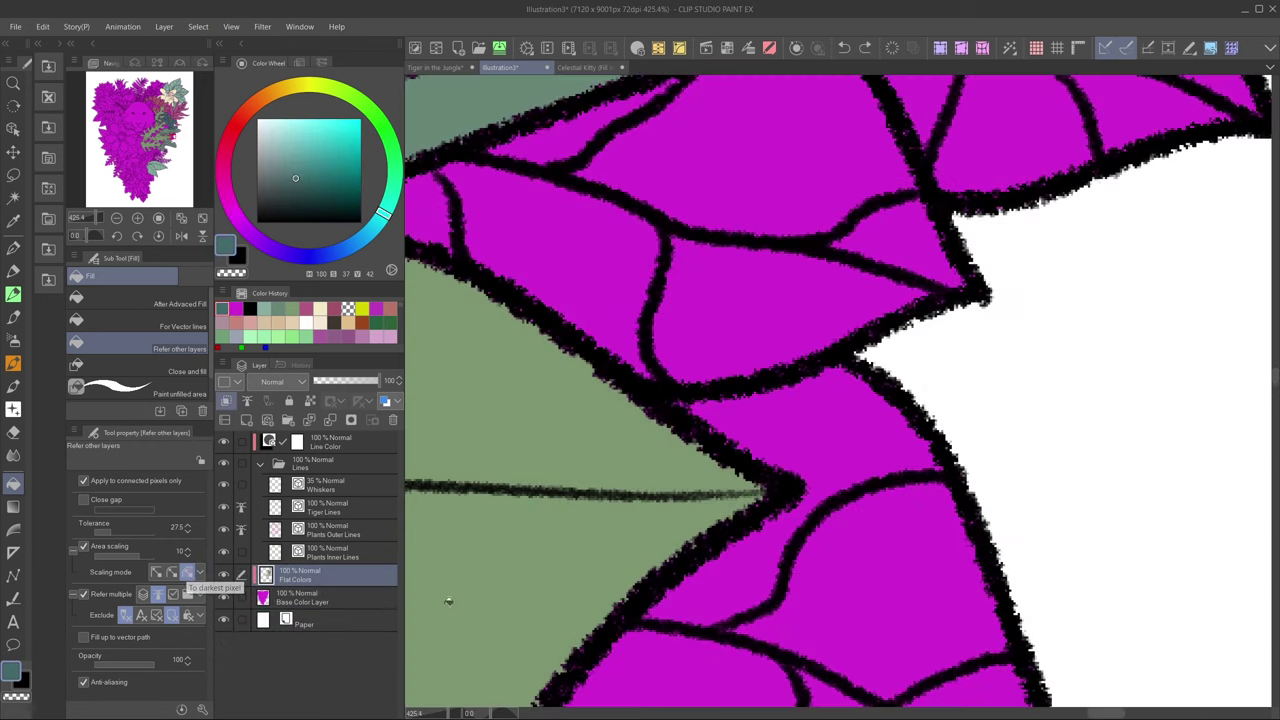
pyautogui.click(835, 432)
pyautogui.click(762, 313)
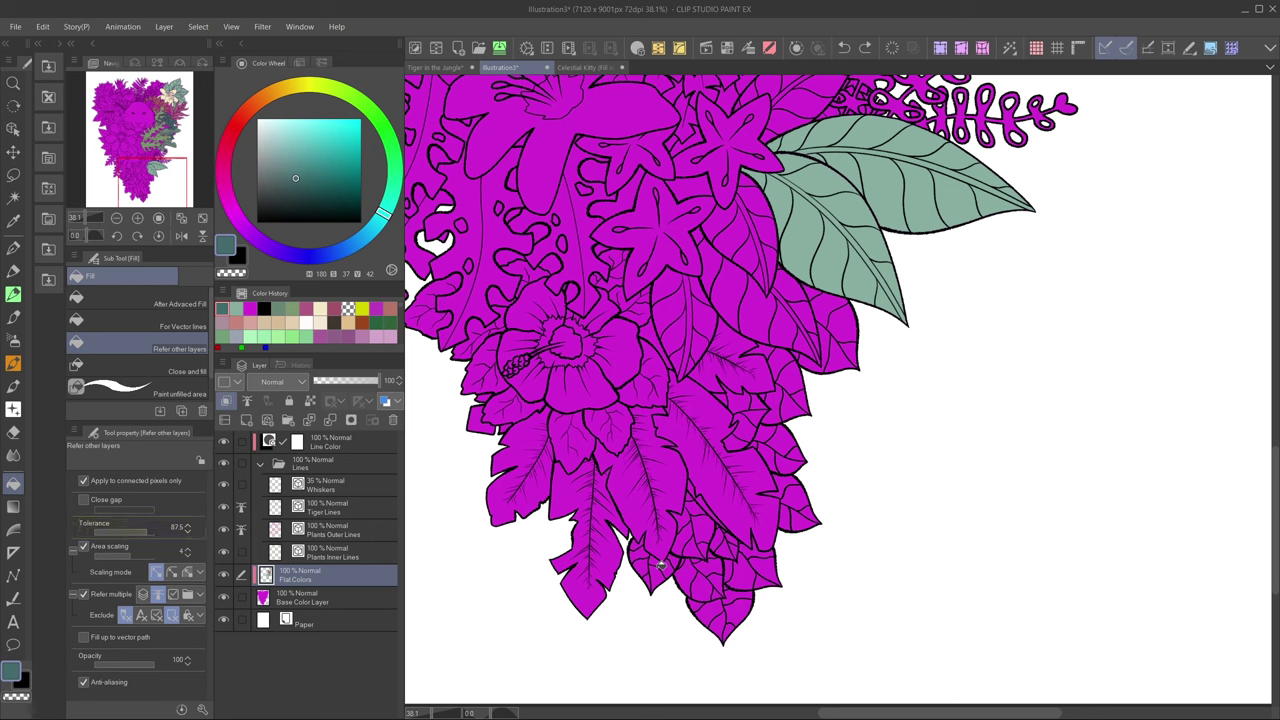
# Sweep-fill the lower leaves teal, then eyedrop sage green and fill the upper leaves.
pyautogui.moveTo(660, 565)
pyautogui.mouseDown()
pyautogui.moveTo(685, 535)
pyautogui.moveTo(718, 530)
pyautogui.mouseUp()
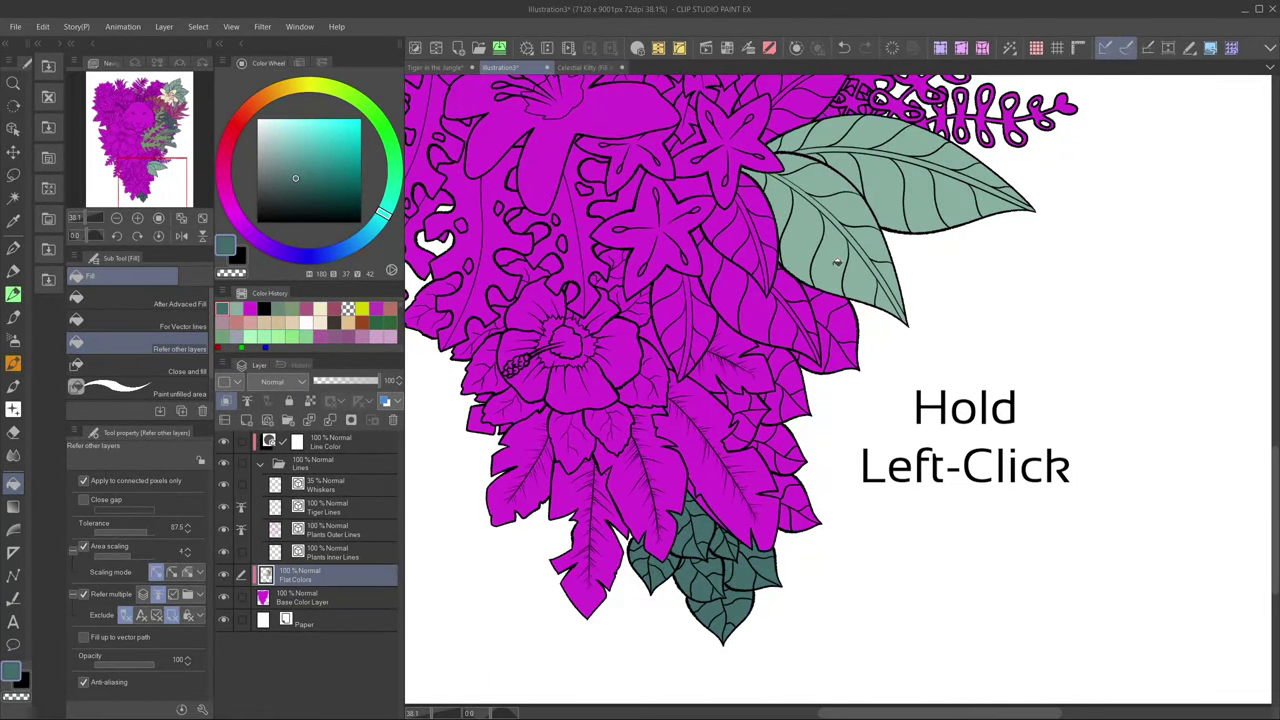
pyautogui.keyDown('alt'); pyautogui.click(837, 262); pyautogui.keyUp('alt')
pyautogui.moveTo(844, 318)
pyautogui.mouseDown()
pyautogui.moveTo(795, 325)
pyautogui.moveTo(750, 238)
pyautogui.moveTo(700, 318)
pyautogui.mouseUp()
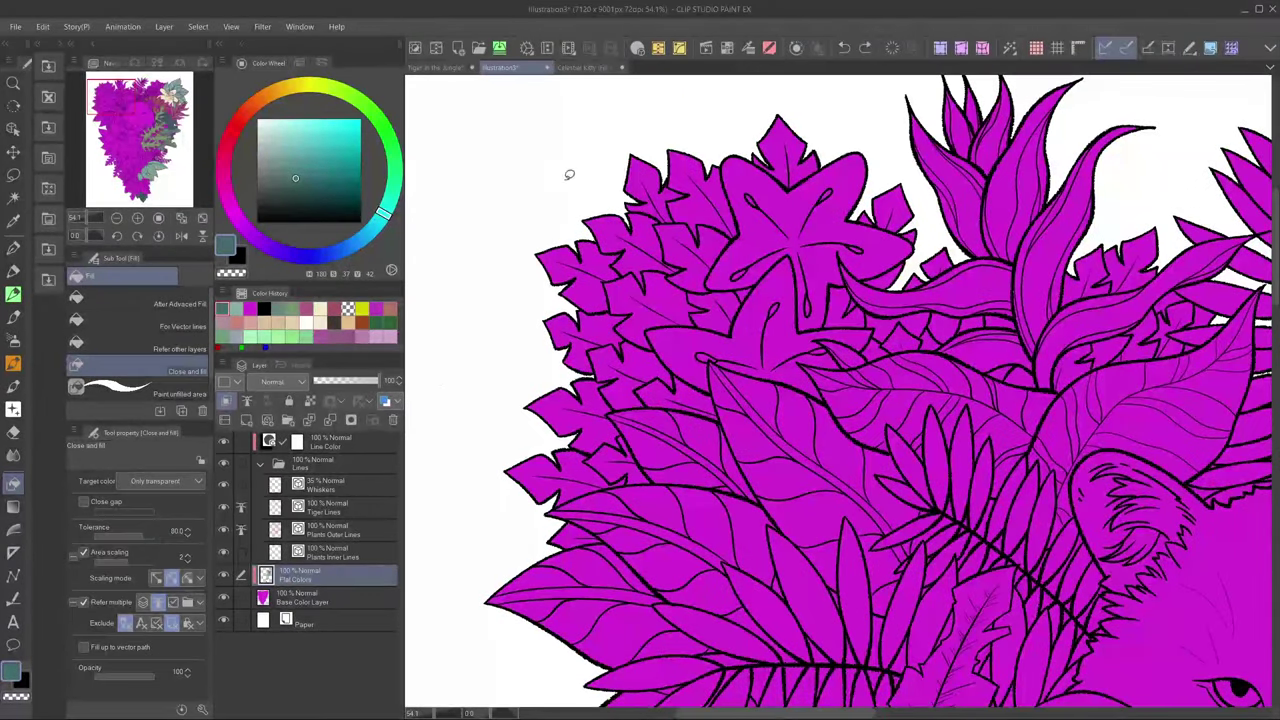
# Lasso-fill the lower-left leaves and those around the big flower dark teal.
pyautogui.moveTo(710, 211); pyautogui.dragTo(647, 313)
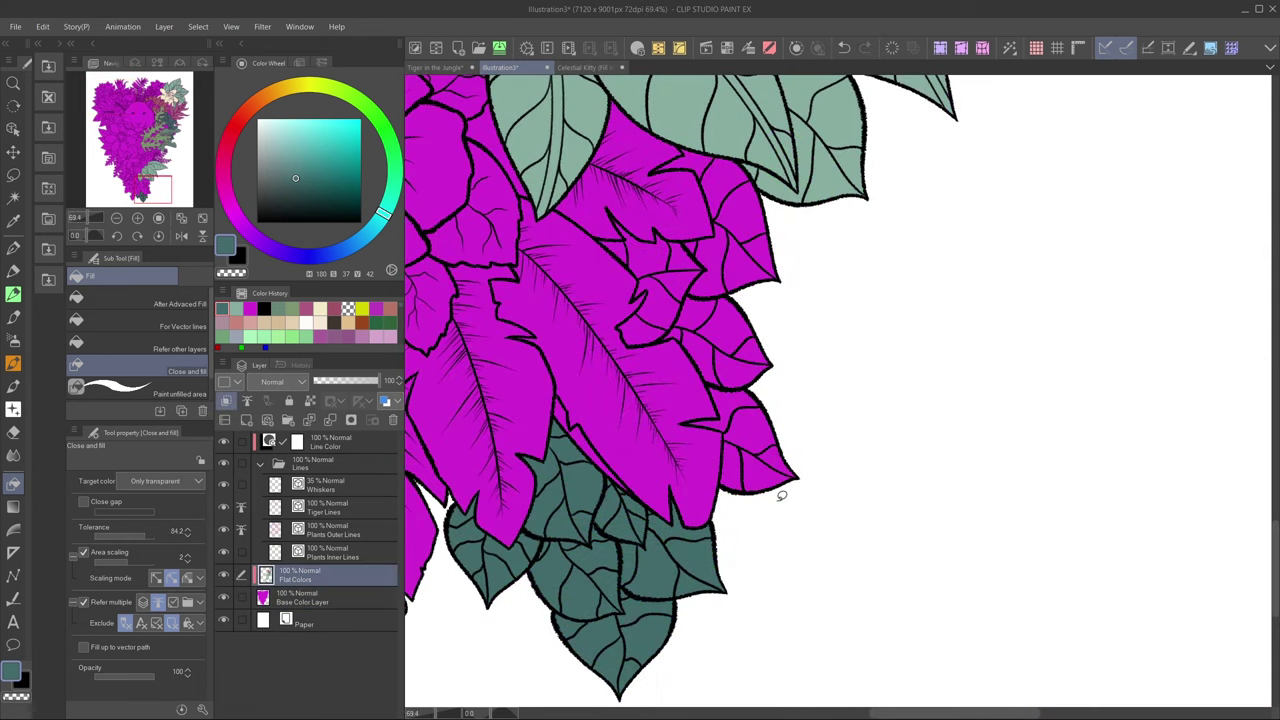
pyautogui.moveTo(782, 495)
pyautogui.mouseDown()
pyautogui.moveTo(804, 427)
pyautogui.moveTo(738, 349)
pyautogui.moveTo(772, 511)
pyautogui.moveTo(775, 409)
pyautogui.moveTo(715, 399)
pyautogui.moveTo(778, 458)
pyautogui.moveTo(779, 425)
pyautogui.moveTo(720, 409)
pyautogui.moveTo(750, 456)
pyautogui.moveTo(789, 431)
pyautogui.moveTo(796, 471)
pyautogui.mouseUp()
pyautogui.press('.')
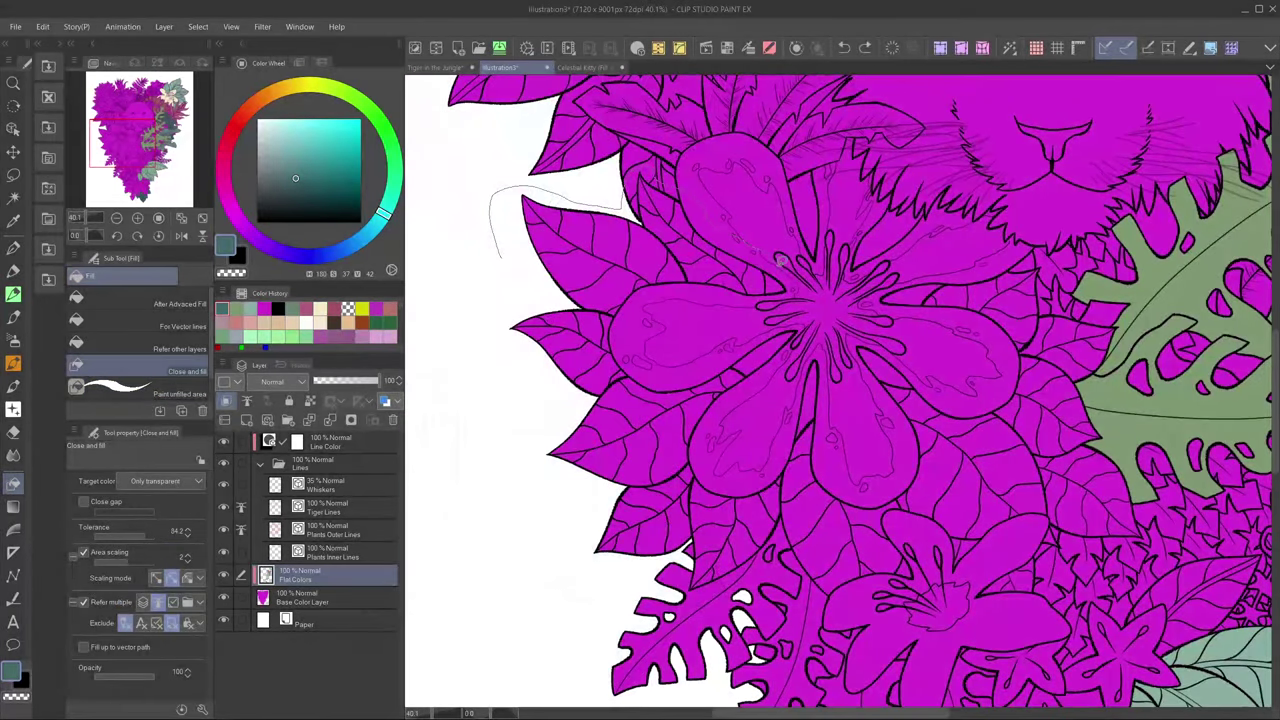
pyautogui.moveTo(782, 266)
pyautogui.mouseDown()
pyautogui.moveTo(713, 356)
pyautogui.moveTo(767, 368)
pyautogui.moveTo(821, 338)
pyautogui.moveTo(845, 466)
pyautogui.moveTo(866, 302)
pyautogui.moveTo(1032, 256)
pyautogui.moveTo(1045, 295)
pyautogui.moveTo(1088, 314)
pyautogui.mouseUp()
pyautogui.moveTo(900, 572)
pyautogui.mouseDown()
pyautogui.moveTo(795, 552)
pyautogui.moveTo(693, 555)
pyautogui.moveTo(463, 326)
pyautogui.moveTo(493, 258)
pyautogui.mouseUp()
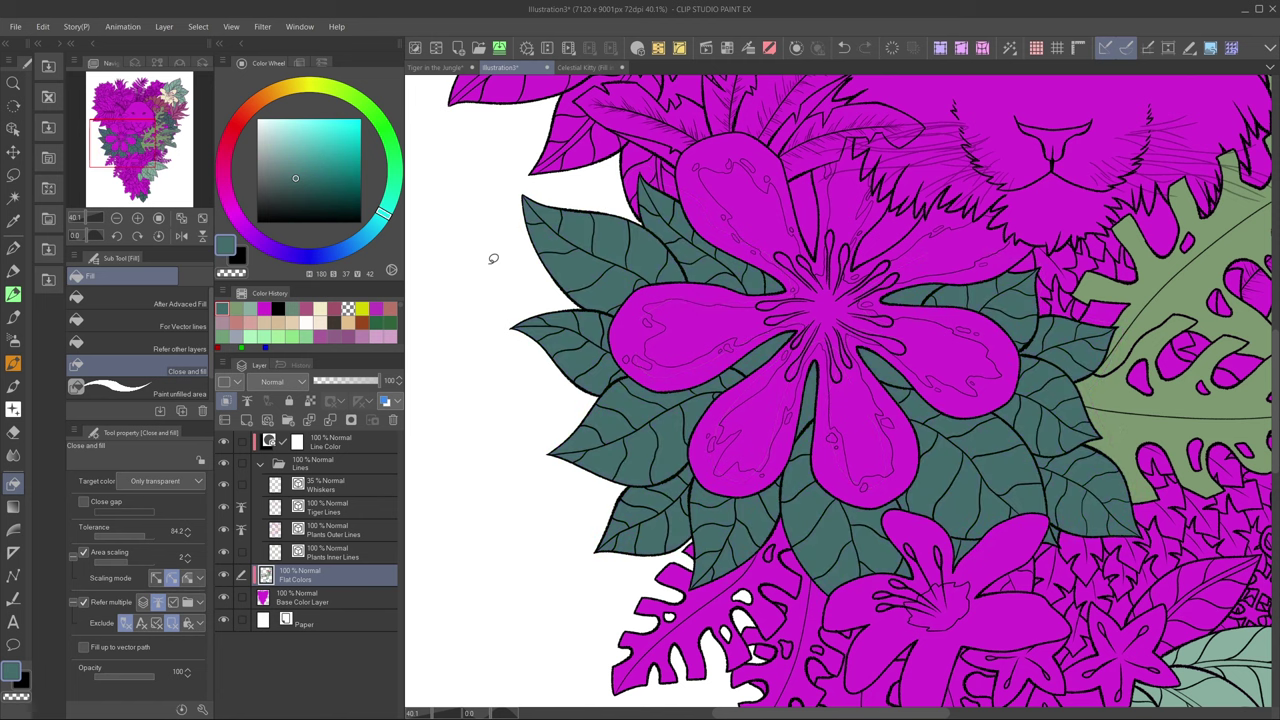
# Switch to Paint unfilled area and keep pen pressure enabled for brush size.
pyautogui.click(130, 387)
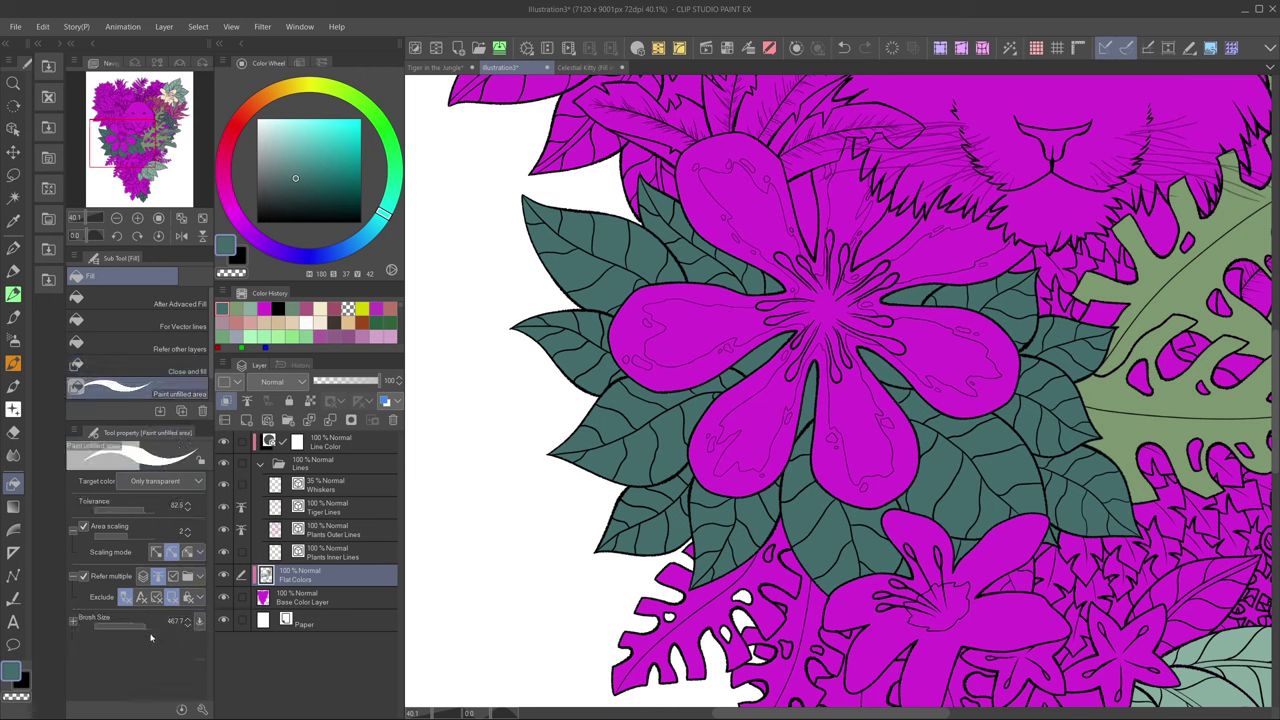
pyautogui.click(201, 621)
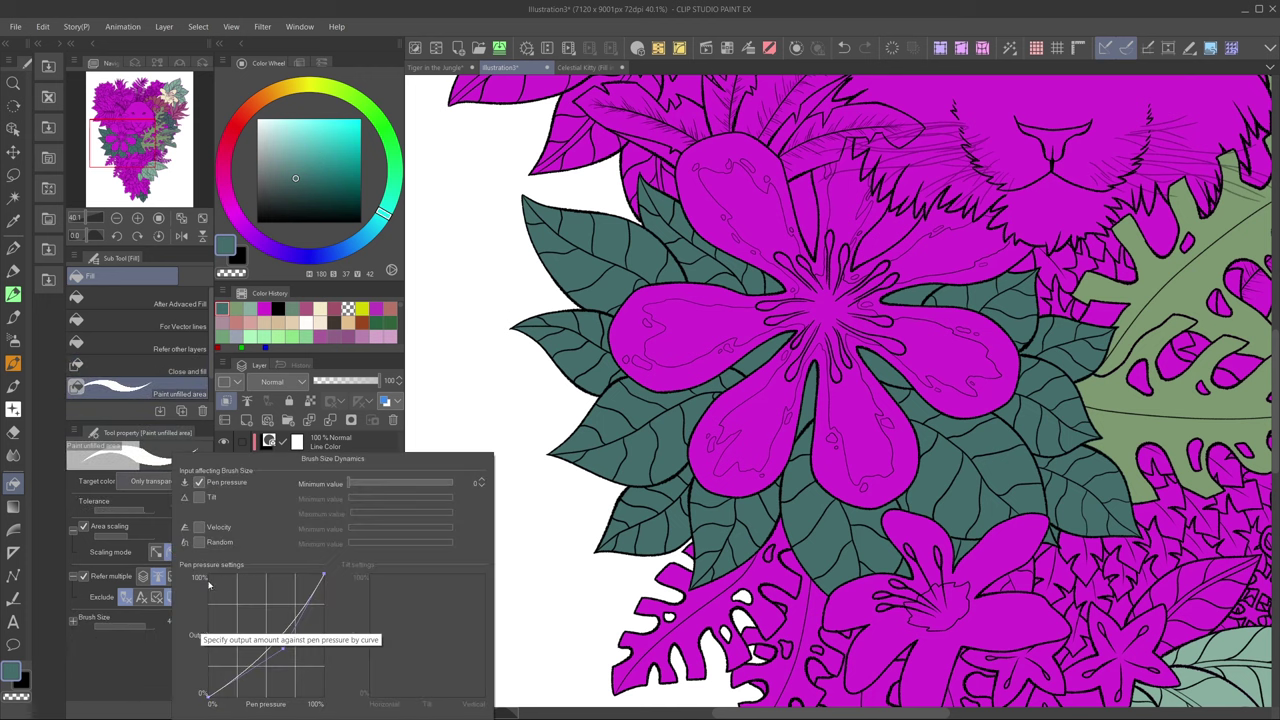
pyautogui.click(200, 483)
pyautogui.click(200, 483)
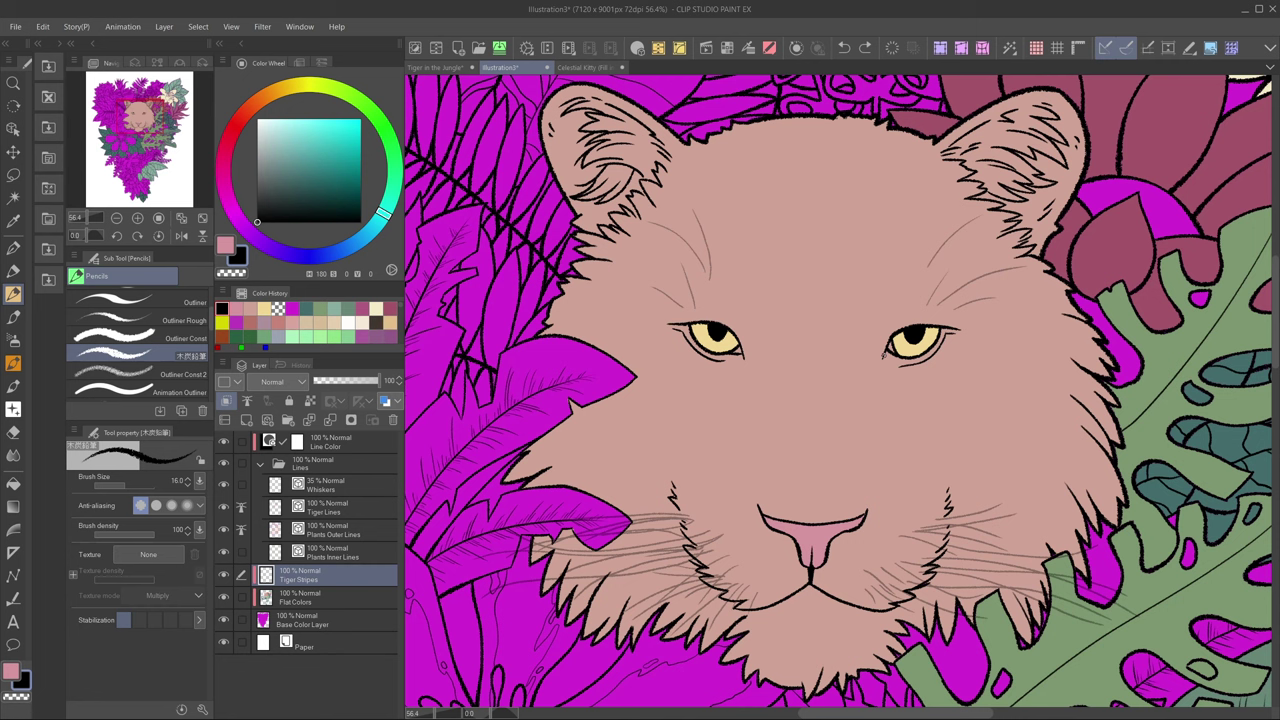
# Sketch stripe outlines under and above the tiger's right eye and across the forehead.
pyautogui.moveTo(884, 352)
pyautogui.mouseDown()
pyautogui.moveTo(873, 398)
pyautogui.moveTo(950, 332)
pyautogui.mouseUp()
pyautogui.moveTo(945, 255)
pyautogui.mouseDown()
pyautogui.moveTo(970, 366)
pyautogui.moveTo(925, 436)
pyautogui.moveTo(955, 486)
pyautogui.mouseUp()
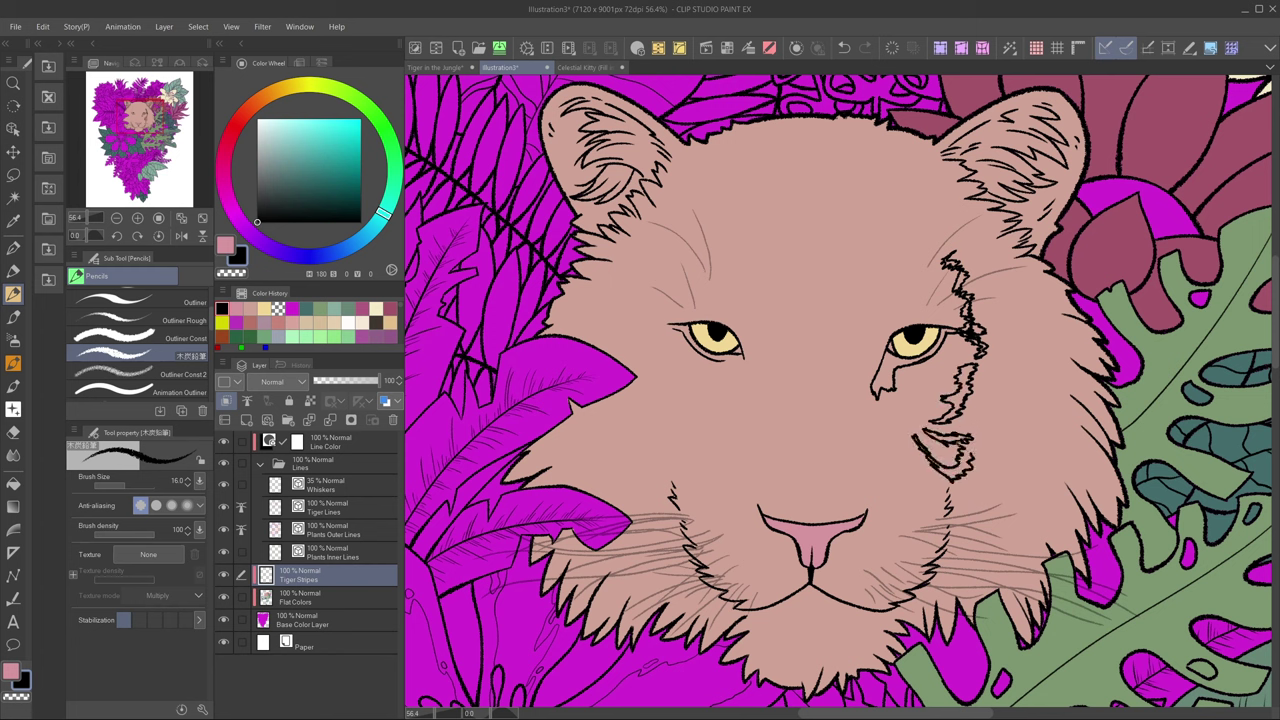
pyautogui.moveTo(968, 422); pyautogui.dragTo(992, 452)
pyautogui.moveTo(1008, 336); pyautogui.dragTo(1020, 430)
pyautogui.moveTo(1010, 305); pyautogui.dragTo(1025, 350)
pyautogui.moveTo(948, 232); pyautogui.dragTo(1000, 288)
pyautogui.moveTo(905, 268)
pyautogui.mouseDown()
pyautogui.moveTo(938, 312)
pyautogui.moveTo(915, 312)
pyautogui.mouseUp()
pyautogui.moveTo(868, 266); pyautogui.dragTo(880, 330)
pyautogui.moveTo(848, 276); pyautogui.dragTo(858, 346)
# Sketch more stripes down the cheek, beside the nose and along the right cheek edge.
pyautogui.moveTo(962, 338)
pyautogui.mouseDown()
pyautogui.moveTo(910, 382)
pyautogui.moveTo(893, 447)
pyautogui.mouseUp()
pyautogui.moveTo(943, 447)
pyautogui.mouseDown()
pyautogui.moveTo(898, 500)
pyautogui.moveTo(912, 531)
pyautogui.mouseUp()
pyautogui.moveTo(905, 522)
pyautogui.mouseDown()
pyautogui.moveTo(852, 576)
pyautogui.moveTo(856, 597)
pyautogui.mouseUp()
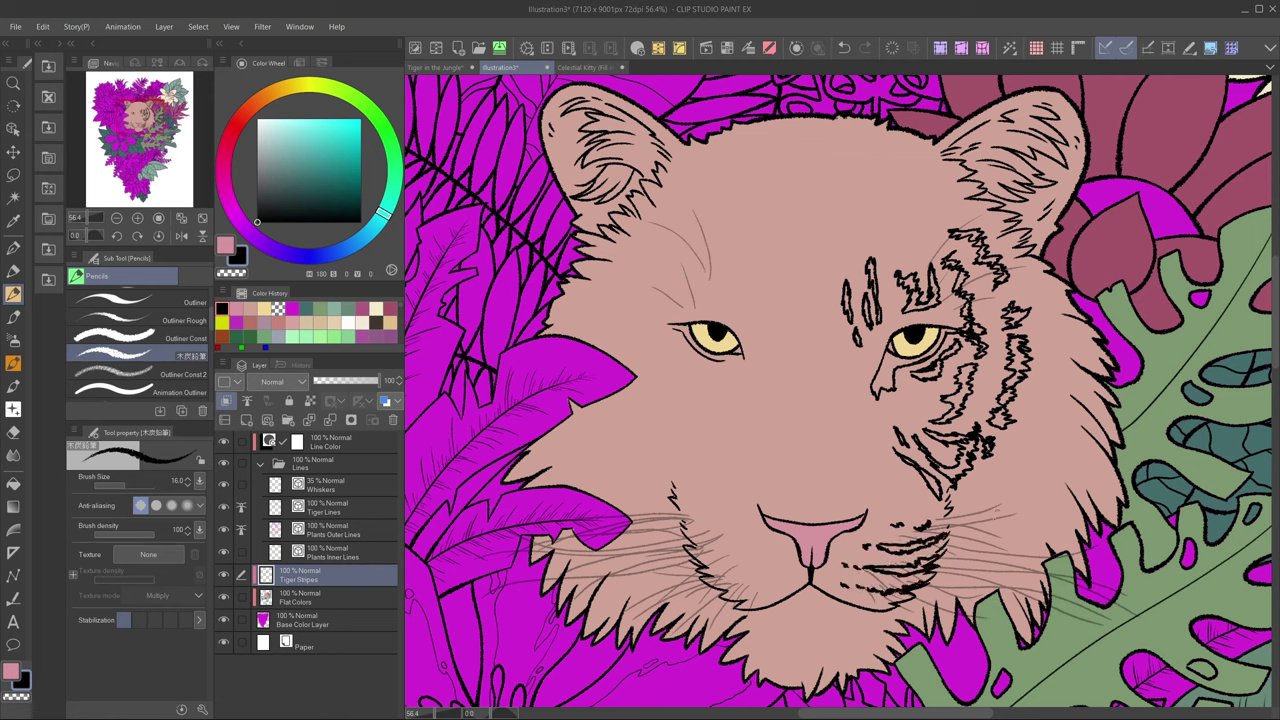
pyautogui.moveTo(1000, 480); pyautogui.dragTo(950, 545)
pyautogui.moveTo(1036, 466); pyautogui.dragTo(982, 530)
pyautogui.moveTo(1058, 350); pyautogui.dragTo(1036, 470)
pyautogui.moveTo(1056, 278)
pyautogui.mouseDown()
pyautogui.moveTo(1022, 352)
pyautogui.moveTo(1040, 362)
pyautogui.mouseUp()
pyautogui.moveTo(1048, 368); pyautogui.dragTo(1036, 438)
pyautogui.moveTo(1044, 430); pyautogui.dragTo(1010, 474)
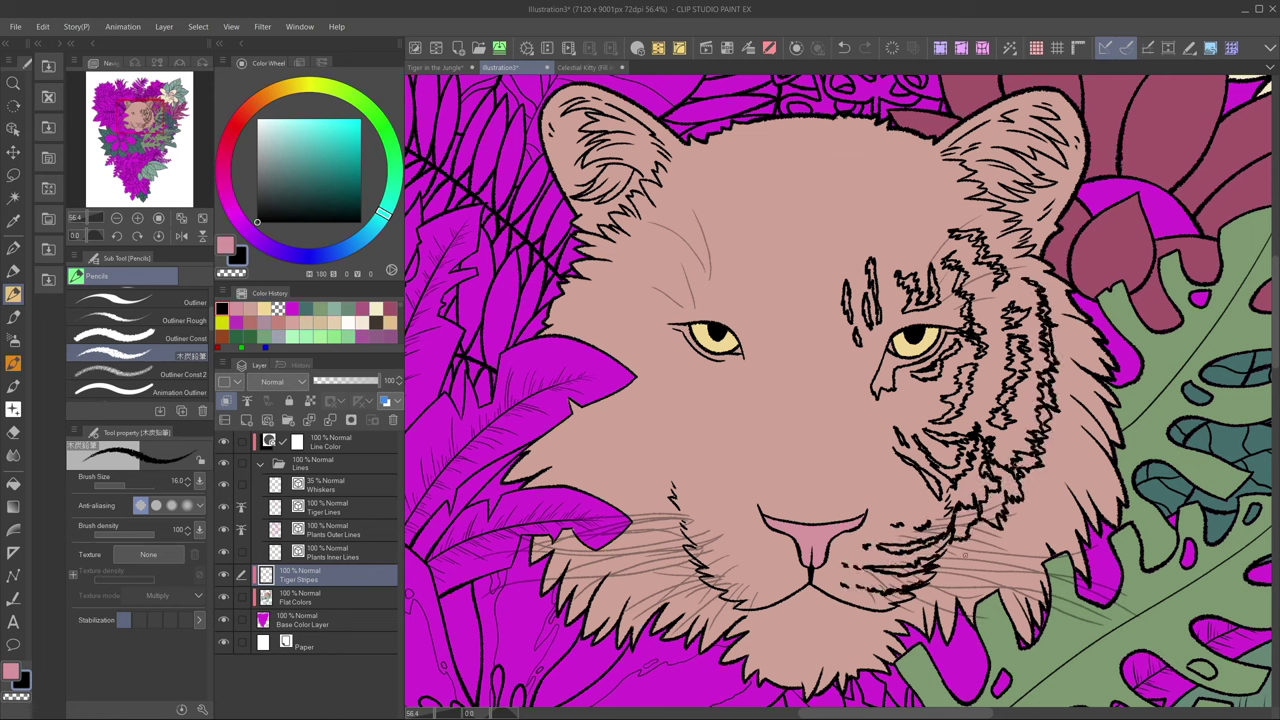
# Fill the gaps between the cheek stripes solid black with the Fill tool.
pyautogui.press('p')
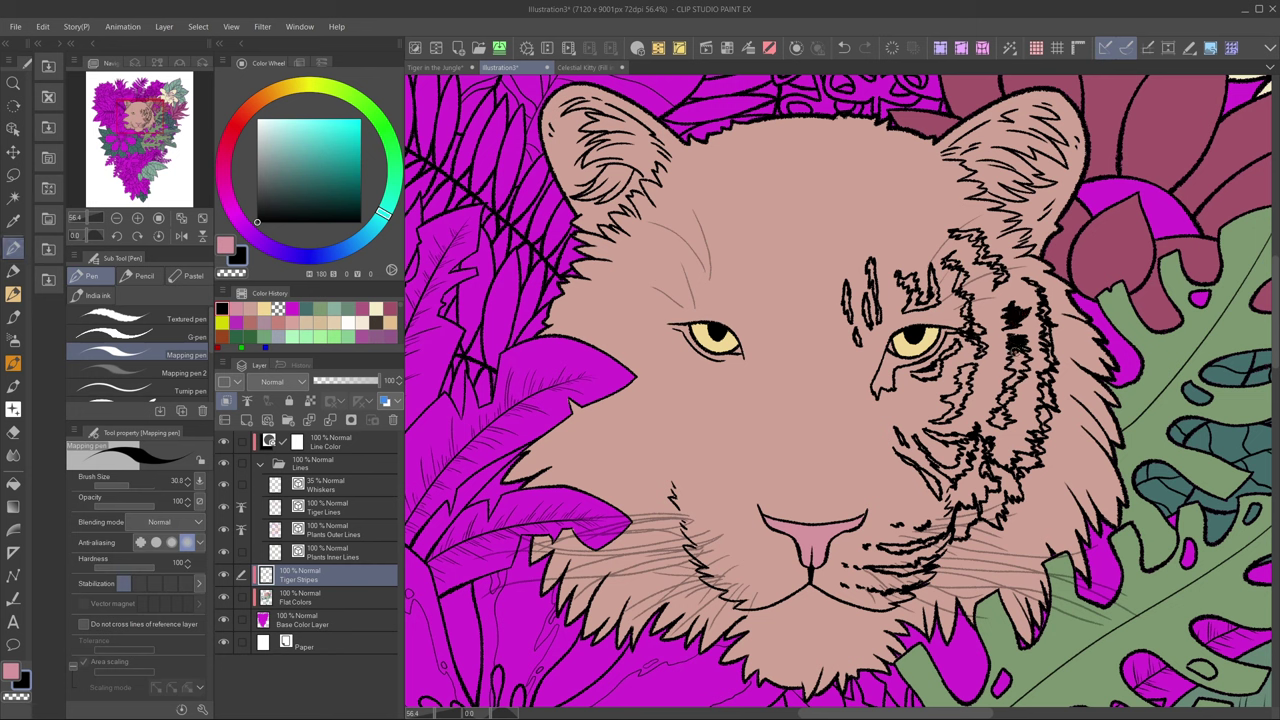
pyautogui.press('g')
pyautogui.click(932, 484)
pyautogui.click(956, 460)
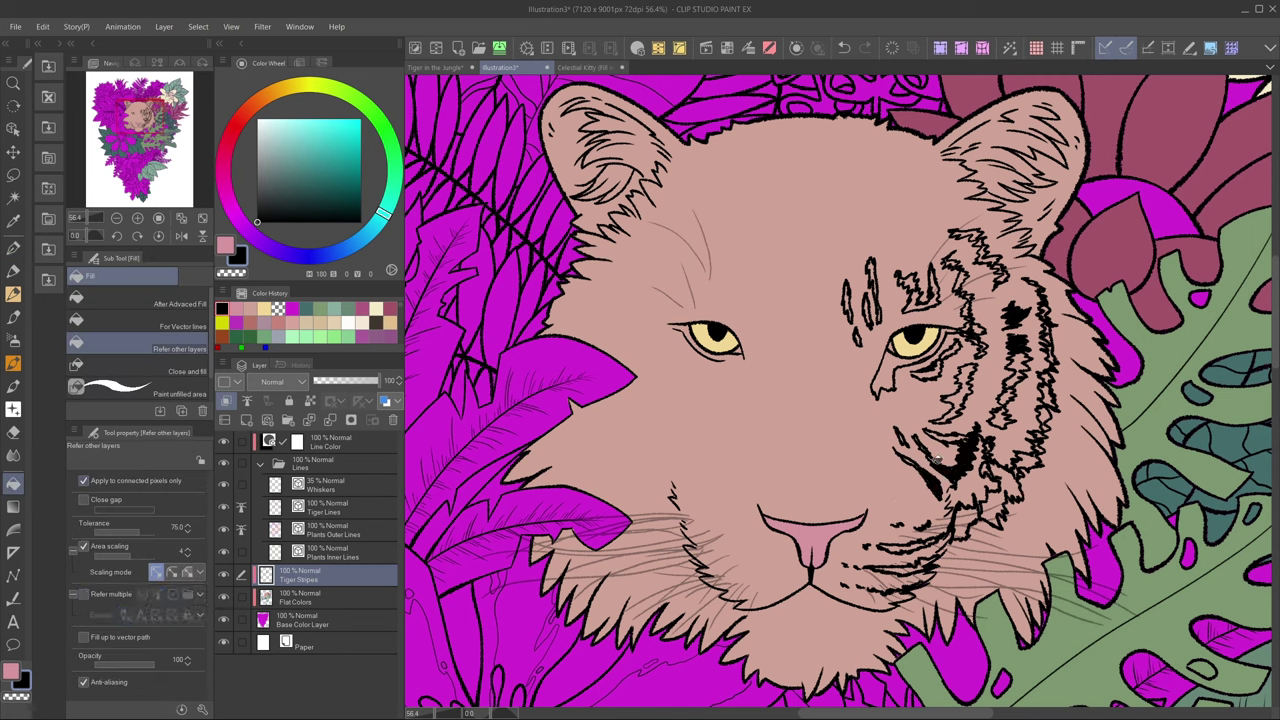
pyautogui.click(955, 435)
pyautogui.click(968, 412)
pyautogui.click(958, 385)
pyautogui.click(1002, 416)
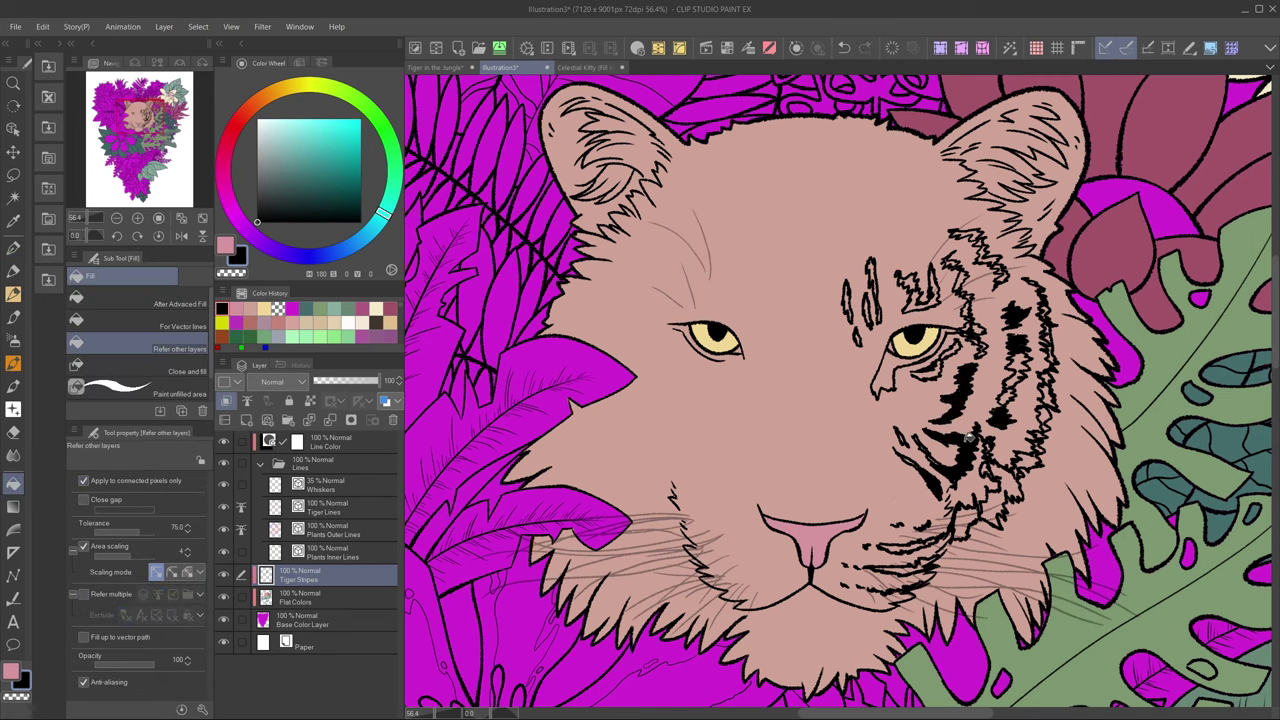
# Fill the remaining enclosed stripes solid black using Close and fill.
pyautogui.click(150, 371)
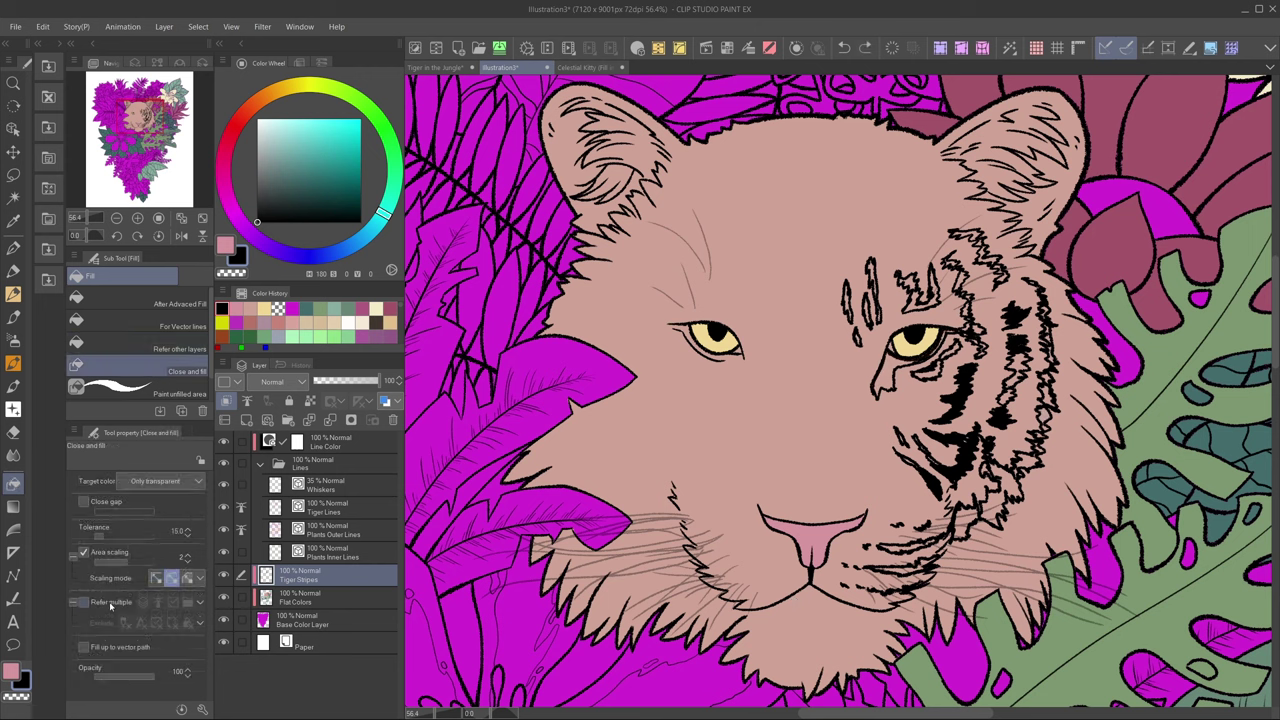
pyautogui.moveTo(882, 203)
pyautogui.mouseDown()
pyautogui.moveTo(832, 445)
pyautogui.moveTo(905, 620)
pyautogui.moveTo(1100, 410)
pyautogui.moveTo(940, 208)
pyautogui.mouseUp()
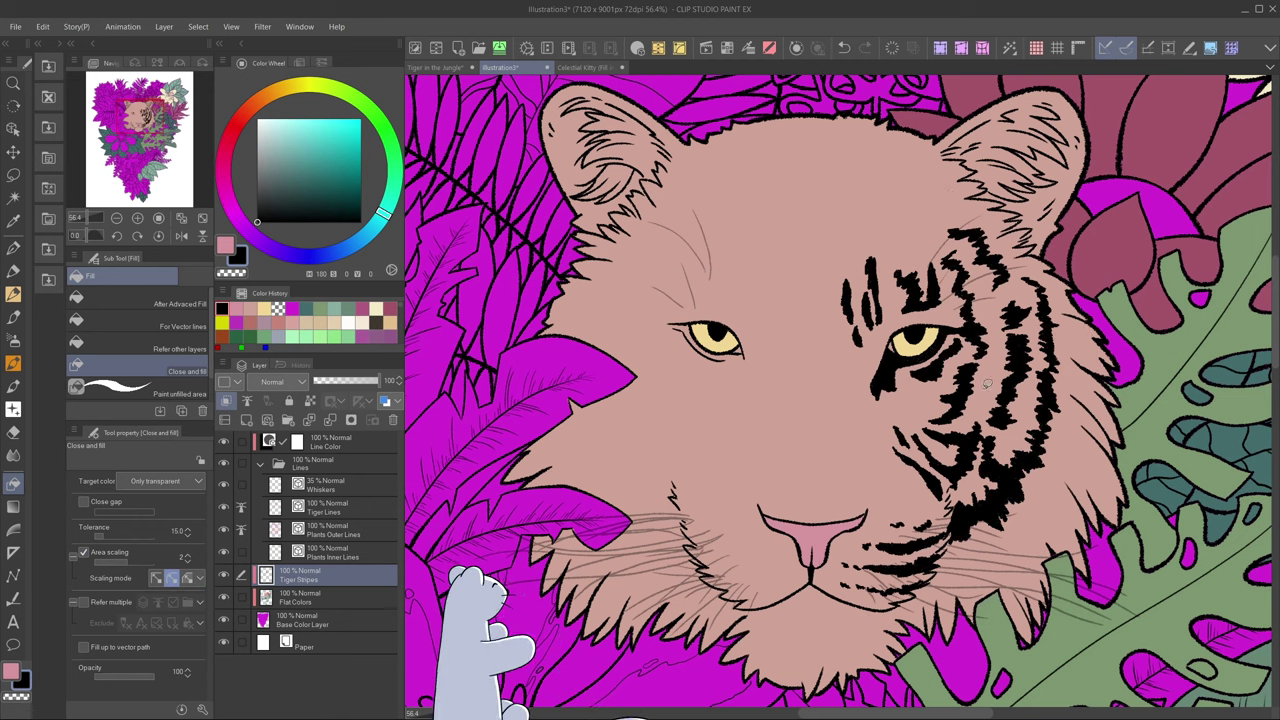
pyautogui.scroll(4, 1000, 420)
pyautogui.scroll(-1, 1011, 433)
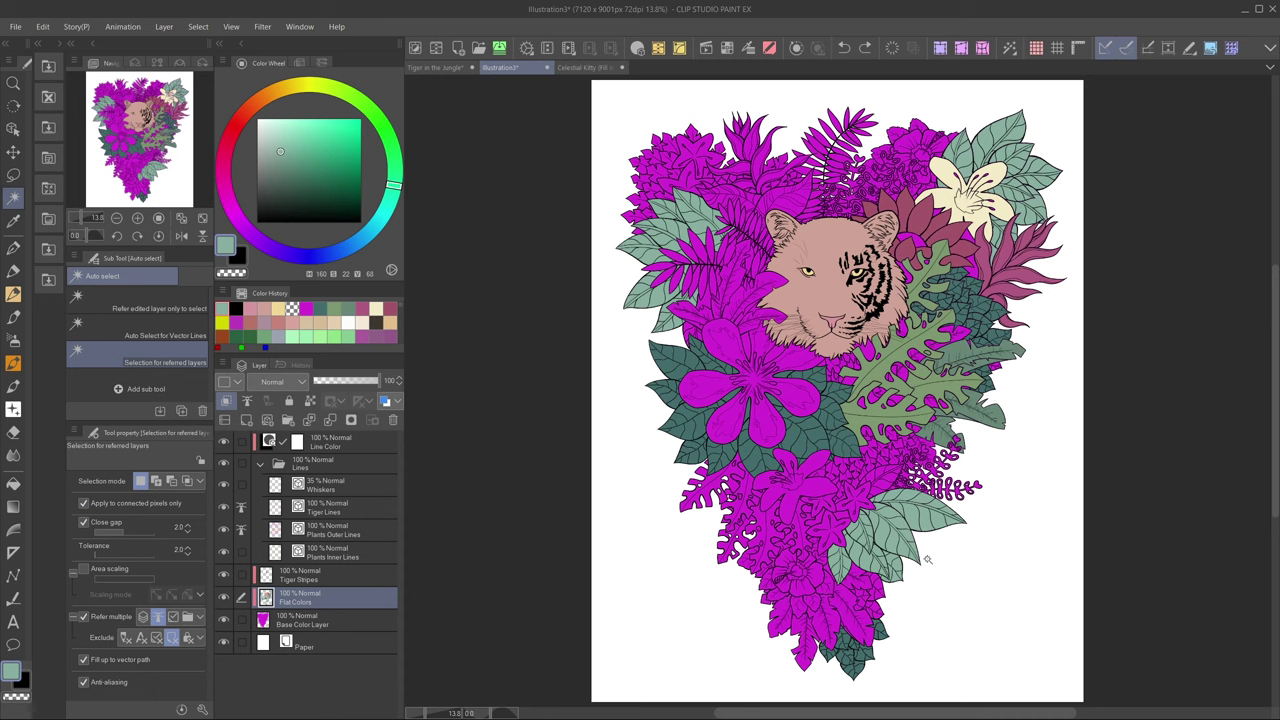
# Auto select every area of the green leaf colour with 'Apply to connected pixels only' turned off.
pyautogui.click(84, 522)
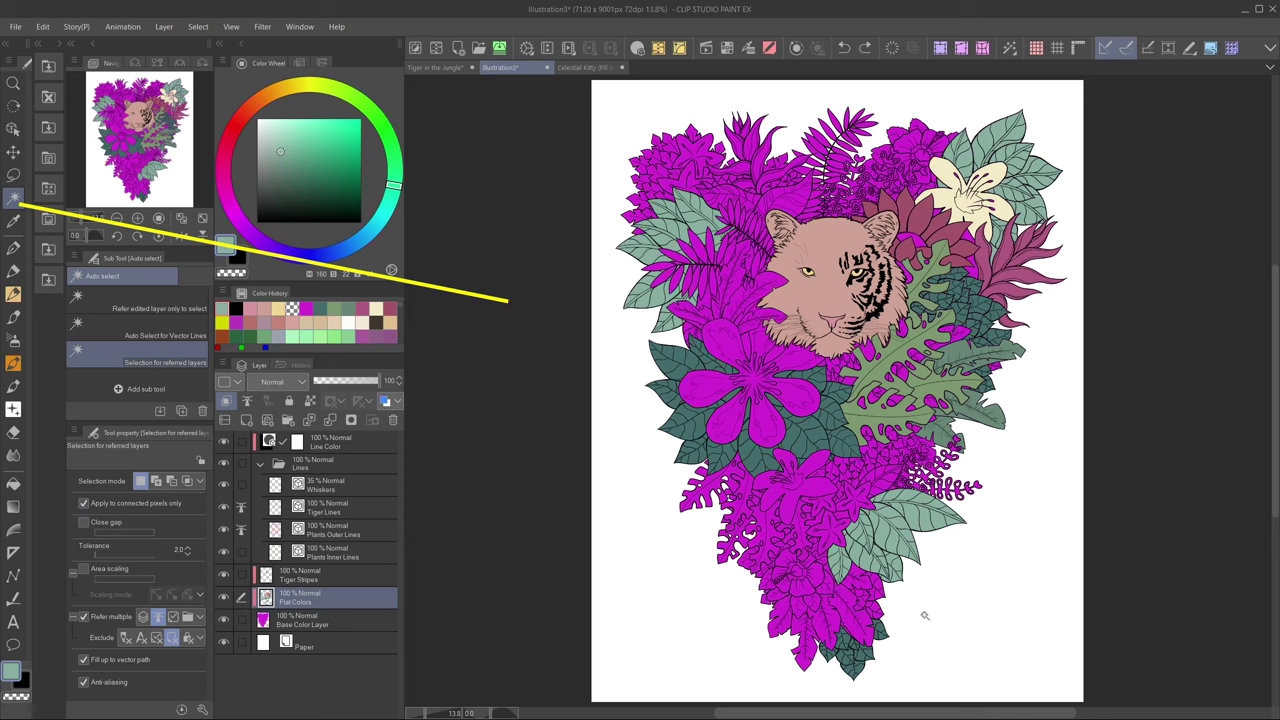
pyautogui.click(891, 543)
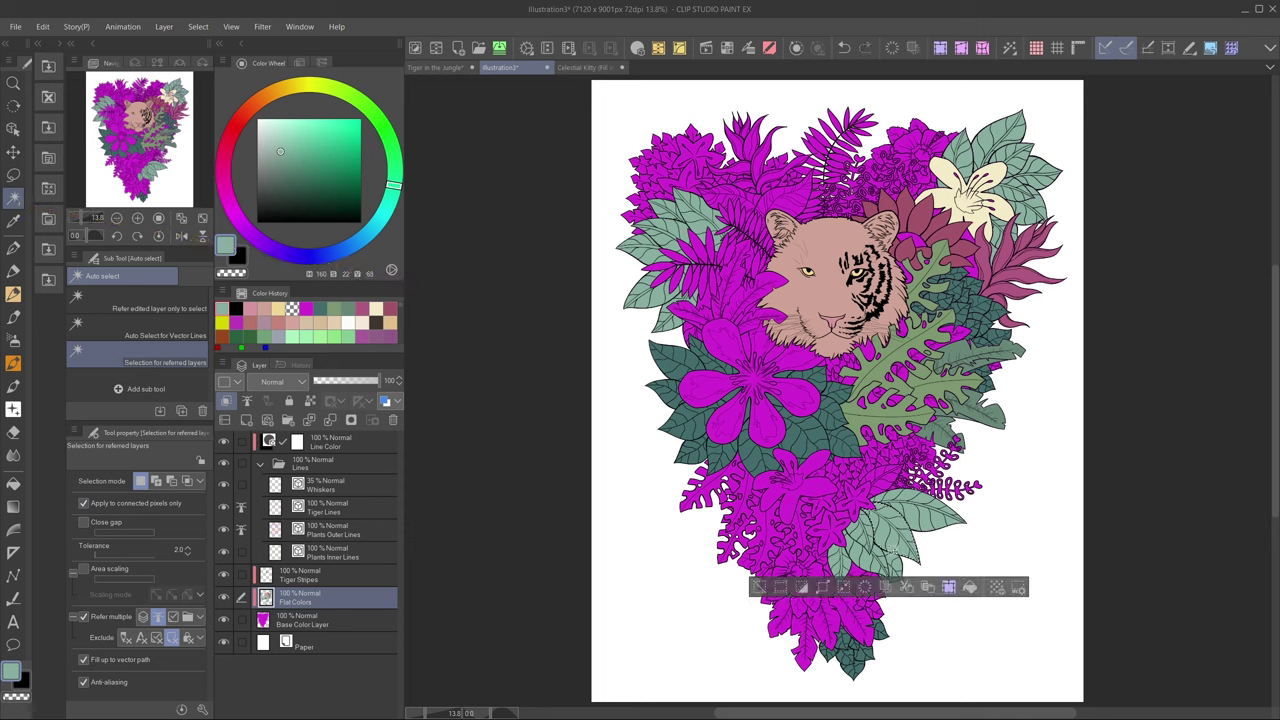
pyautogui.hotkey('ctrl', 'd')
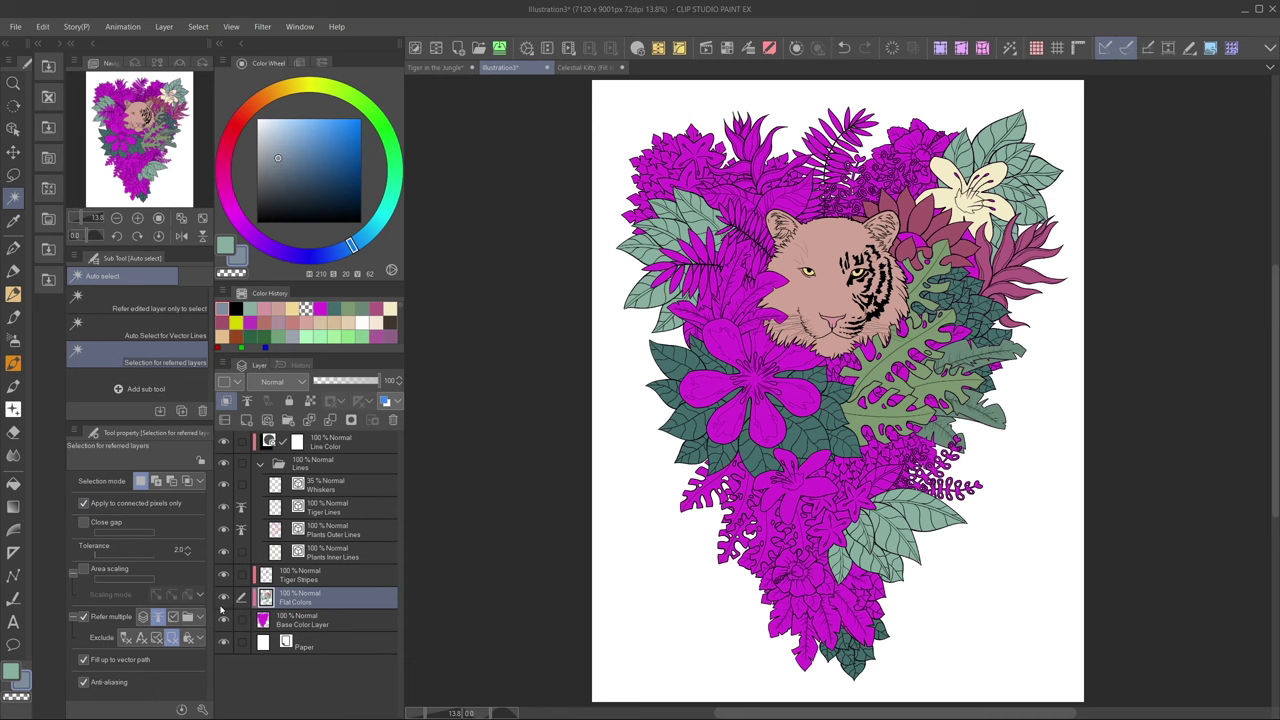
pyautogui.click(123, 505)
pyautogui.click(976, 565)
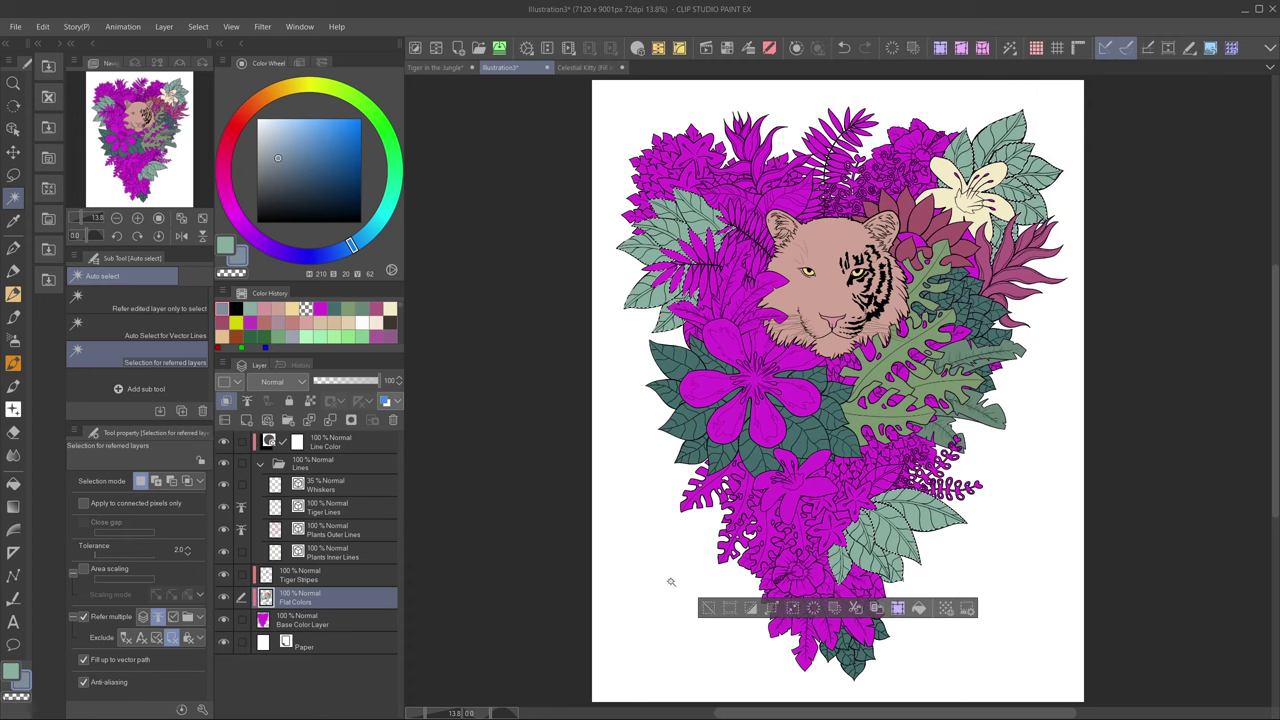
# Shift the hue of the selected leaf colour with Edit > Tonal Correction > Hue/Saturation/Luminosity.
pyautogui.click(43, 31)
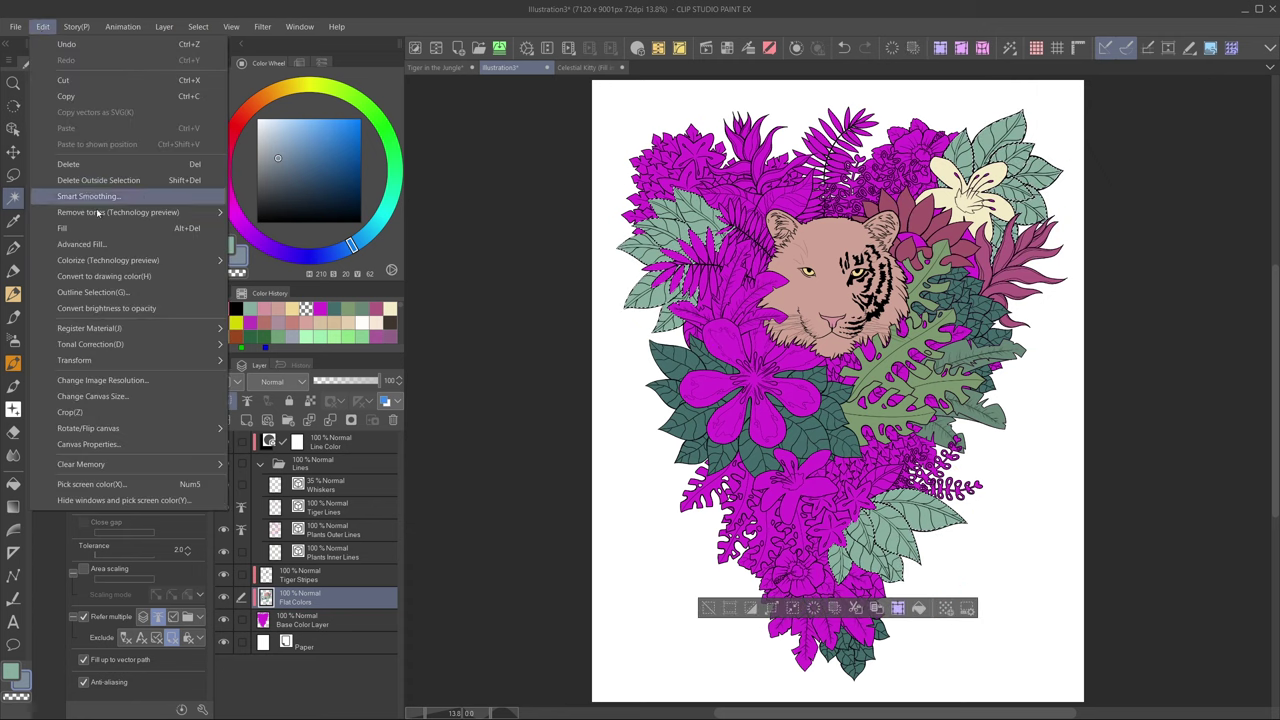
pyautogui.moveTo(205, 344)
pyautogui.click(368, 362)
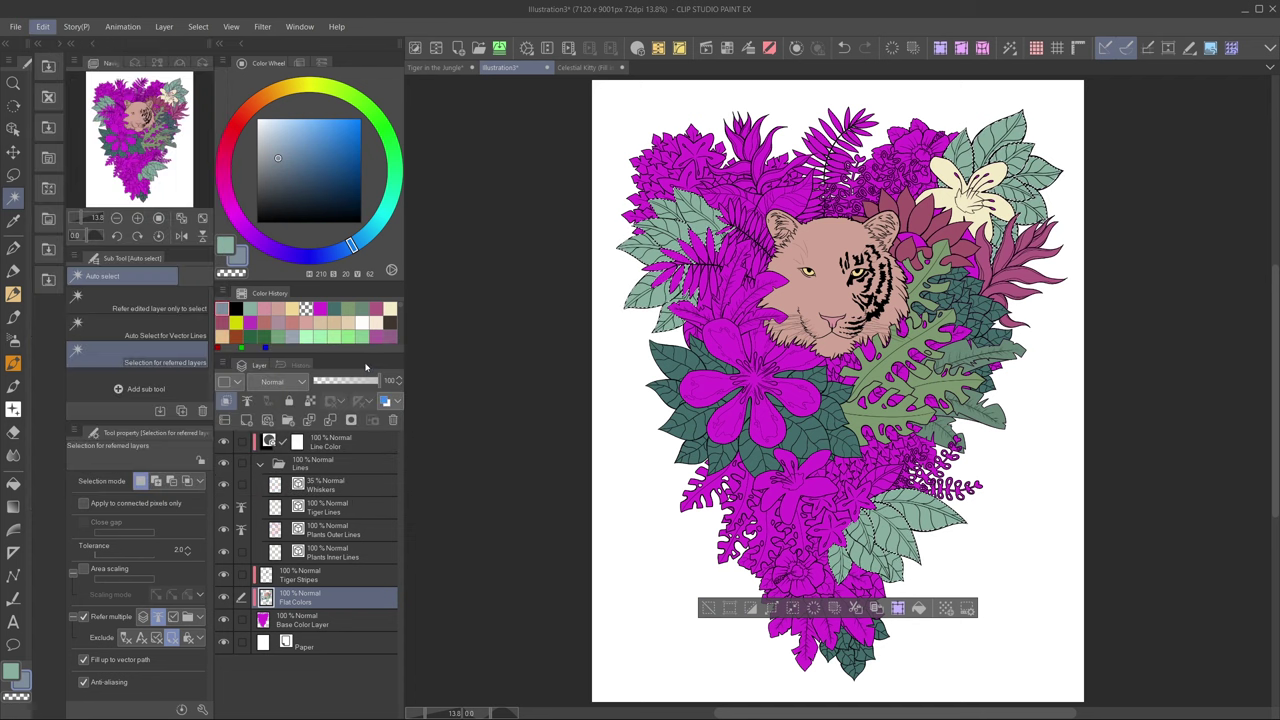
pyautogui.moveTo(1066, 291)
pyautogui.mouseDown()
pyautogui.moveTo(1000, 290)
pyautogui.moveTo(1059, 290)
pyautogui.mouseUp()
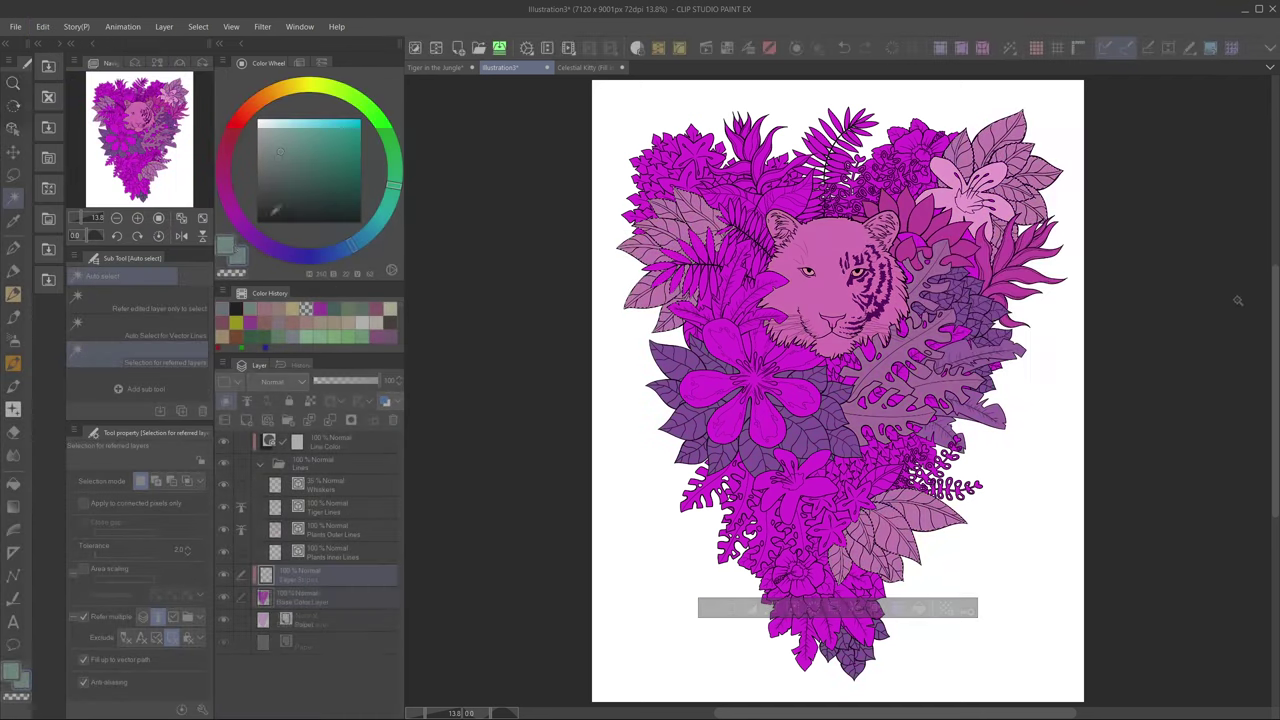
pyautogui.click(885, 414)
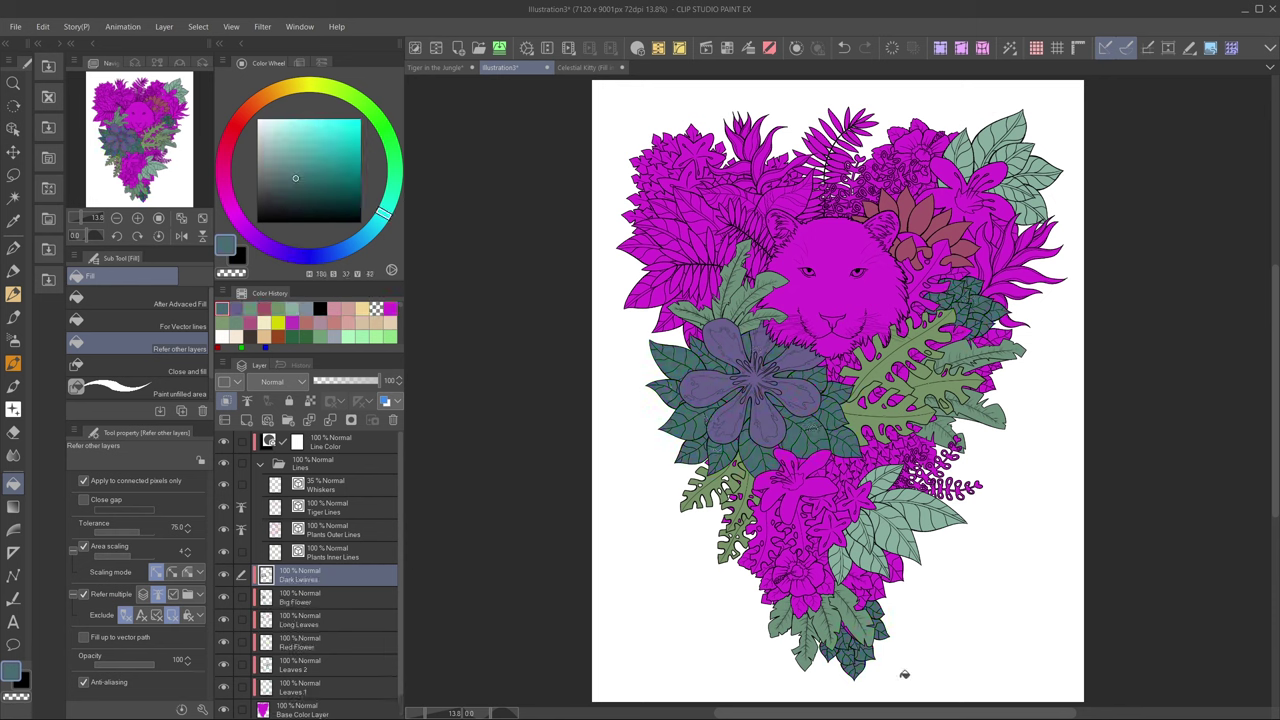
# Create a new layer folder and move the Dark Leaves through Leaves 1 layers into it.
pyautogui.click(288, 420)
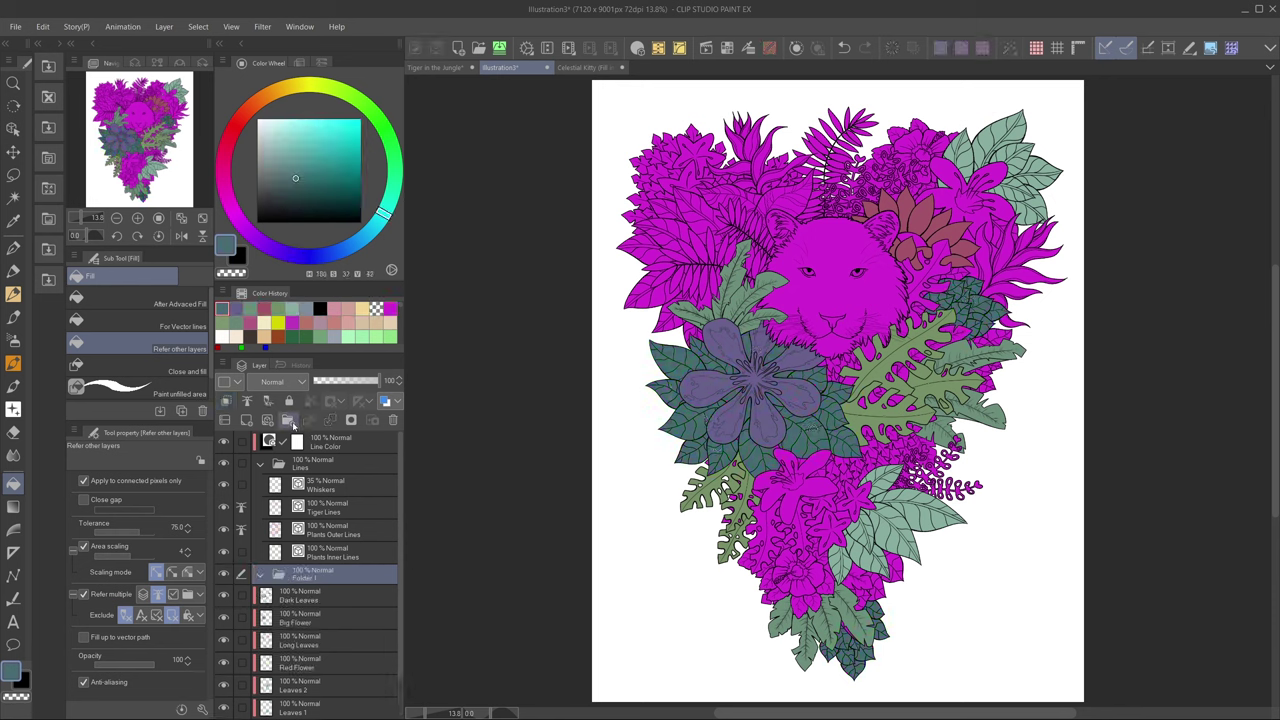
pyautogui.click(319, 597)
pyautogui.scroll(-1, 340, 600)
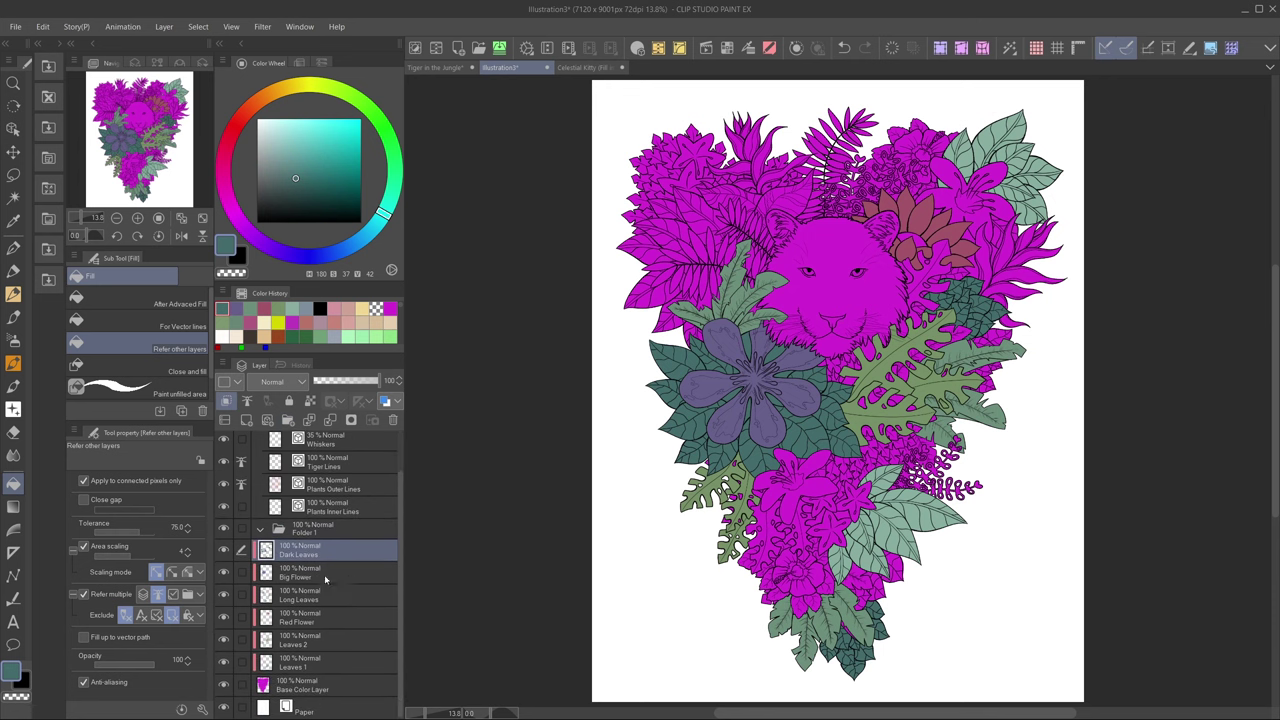
pyautogui.keyDown('shift'); pyautogui.click(328, 666); pyautogui.keyUp('shift')
pyautogui.moveTo(328, 666); pyautogui.dragTo(329, 535)
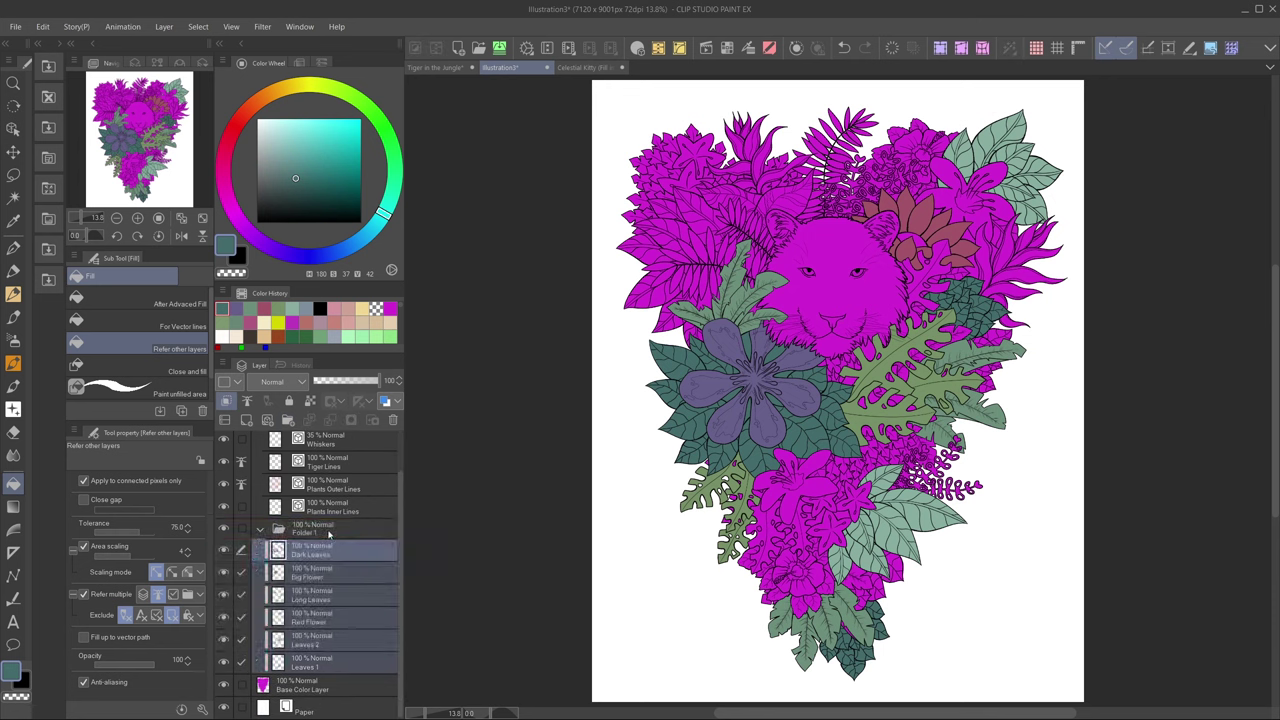
# Rename the new folder to Colors.
pyautogui.click(227, 401)
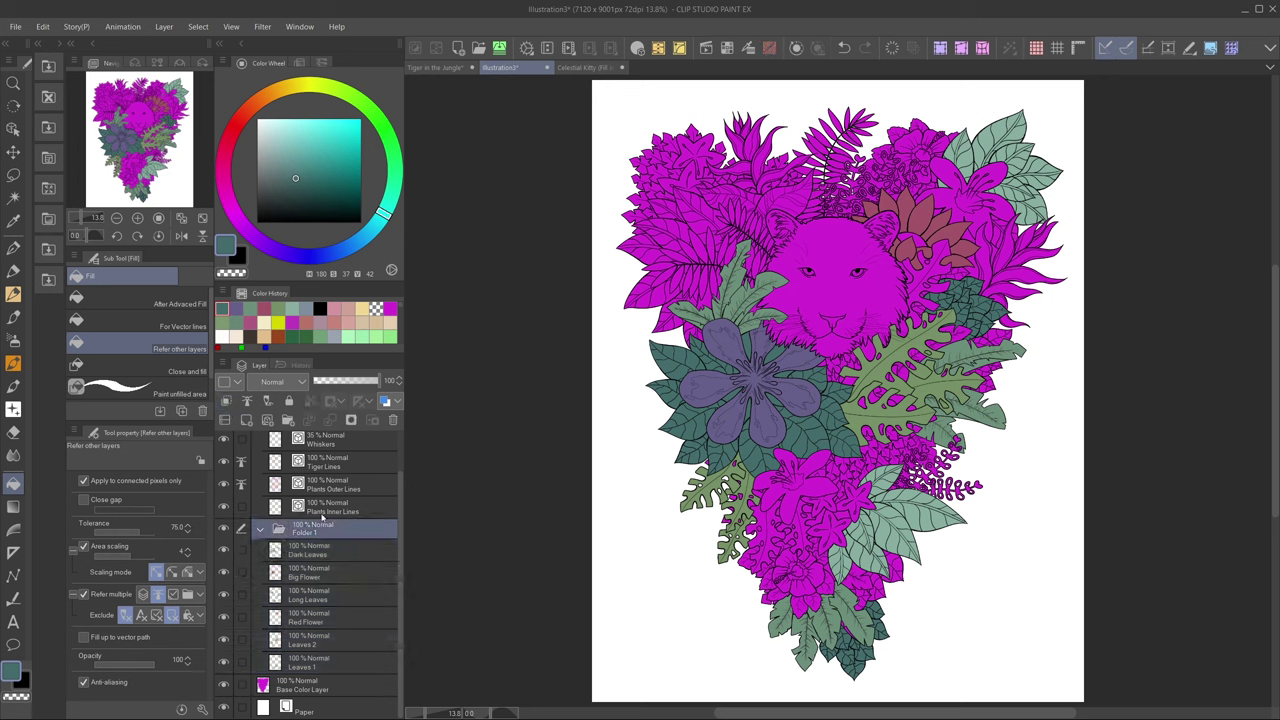
pyautogui.click(262, 529)
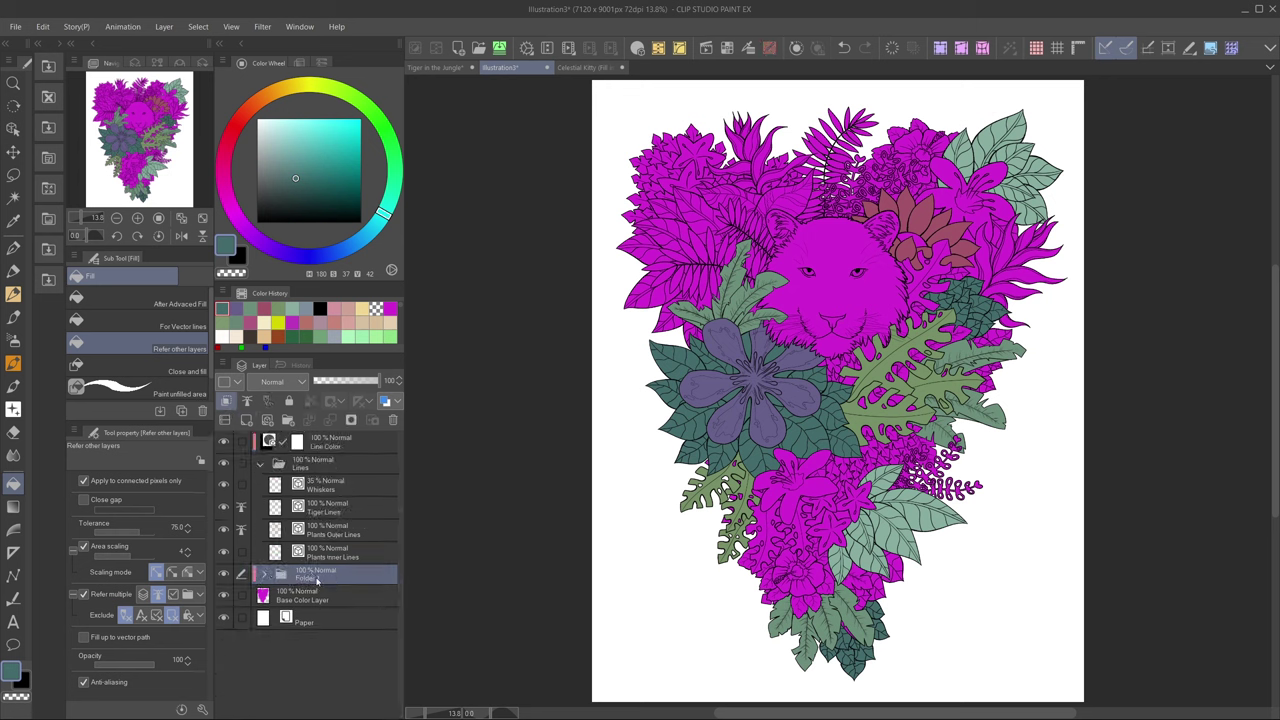
pyautogui.write('Colors')
pyautogui.press('Return')
pyautogui.click(264, 574)
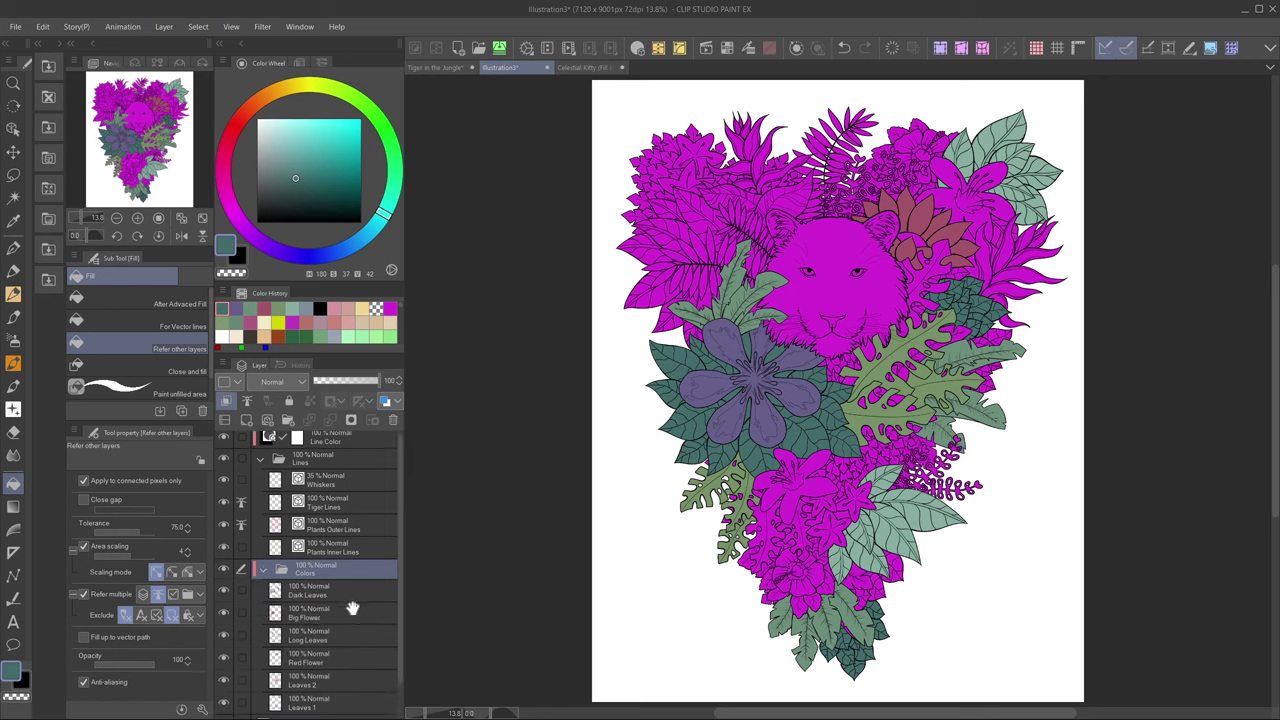
pyautogui.scroll(-1, 345, 590)
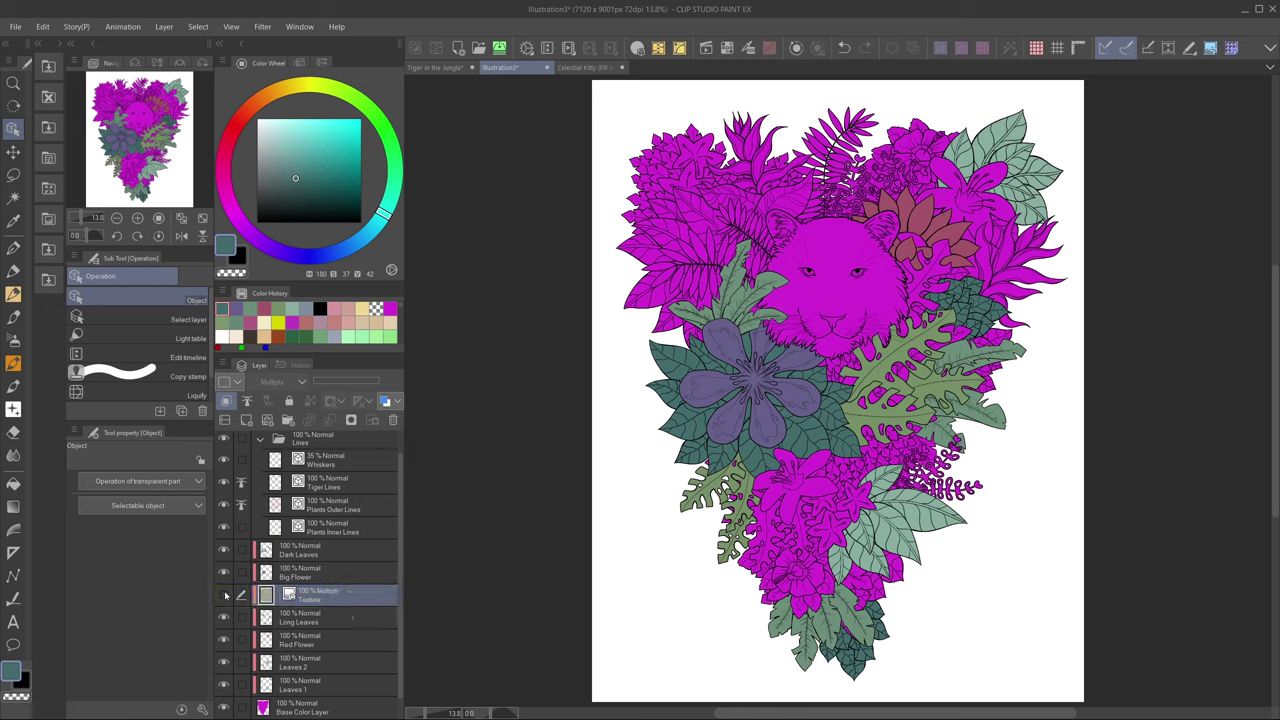
# Make the Texture layer visible and group the selected colour layers with Ctrl+G.
pyautogui.click(224, 595)
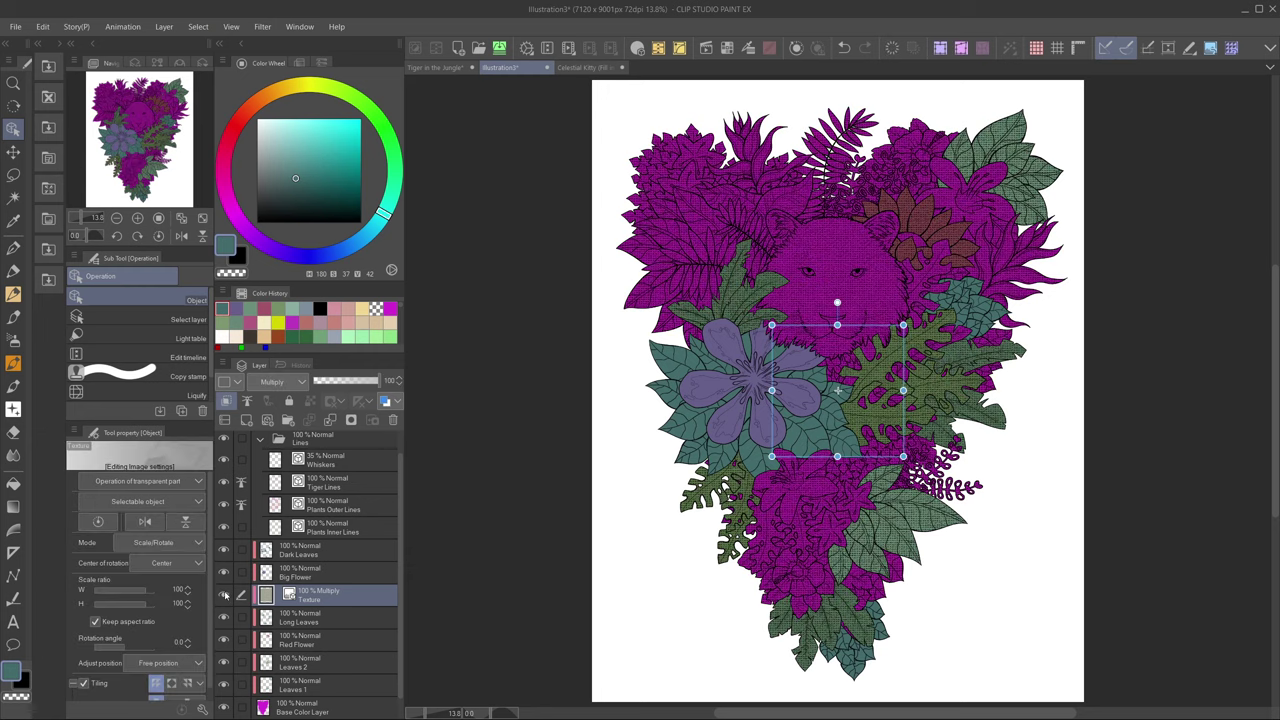
pyautogui.press('Return')
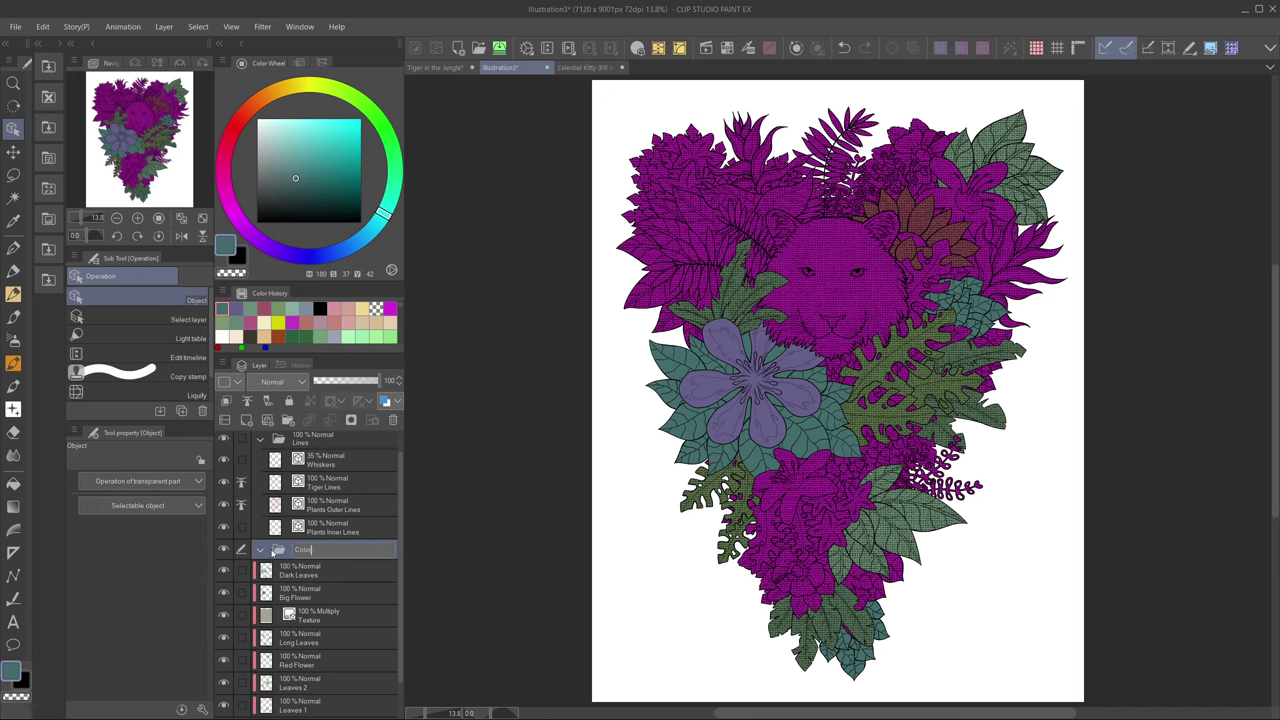
pyautogui.keyDown('shift'); pyautogui.click(333, 548); pyautogui.keyUp('shift')
pyautogui.hotkey('ctrl', 'g')
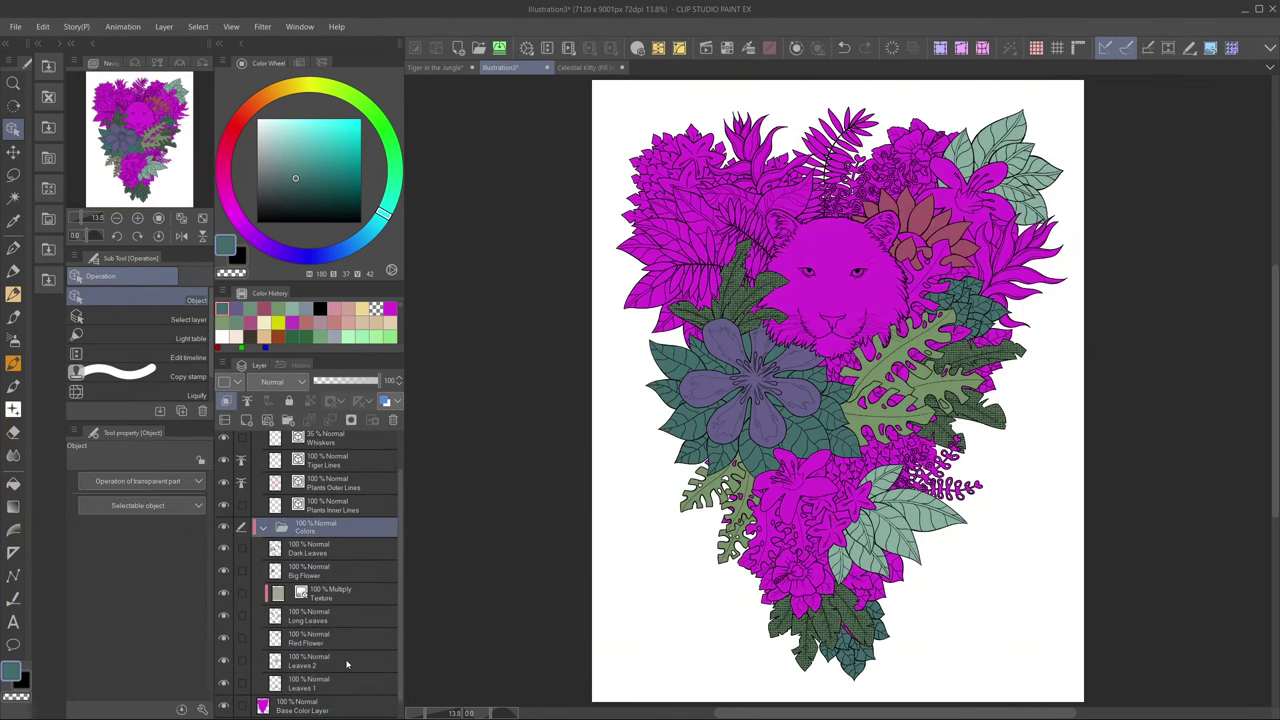
pyautogui.scroll(2, 347, 664)
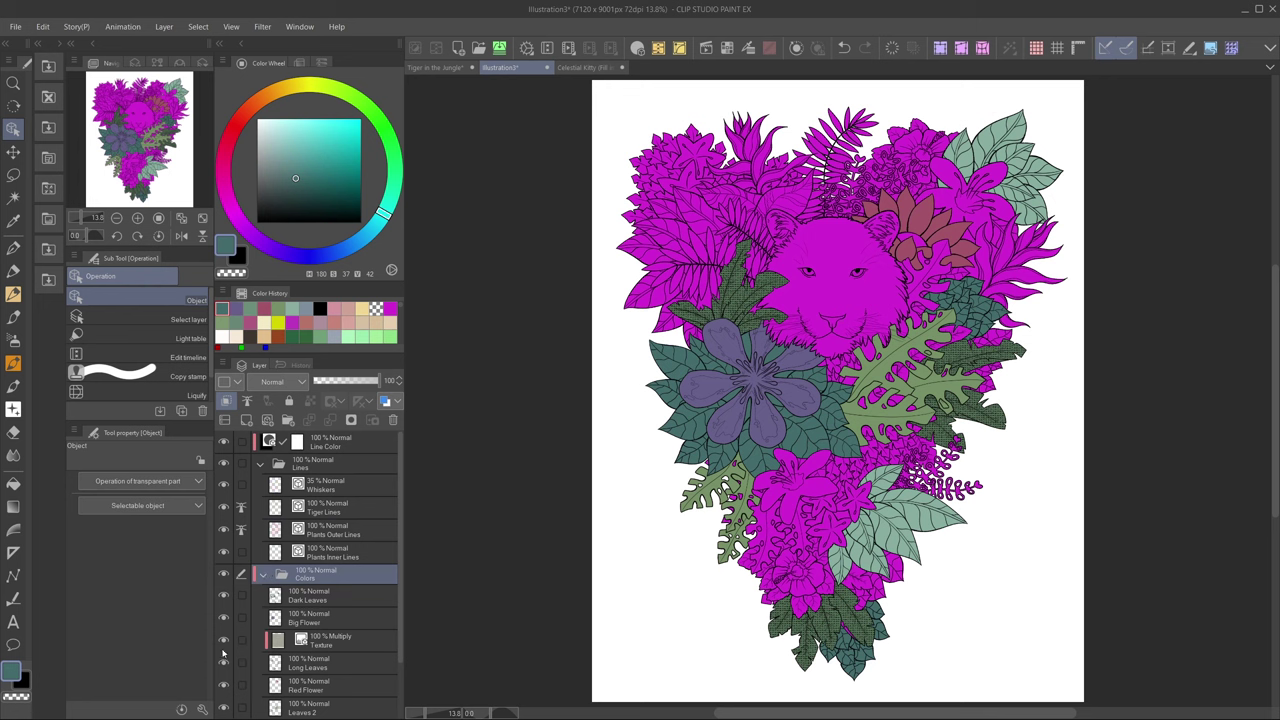
# Wrap the Texture layer in its own folder and move it up beside Folder 1.
pyautogui.click(320, 641)
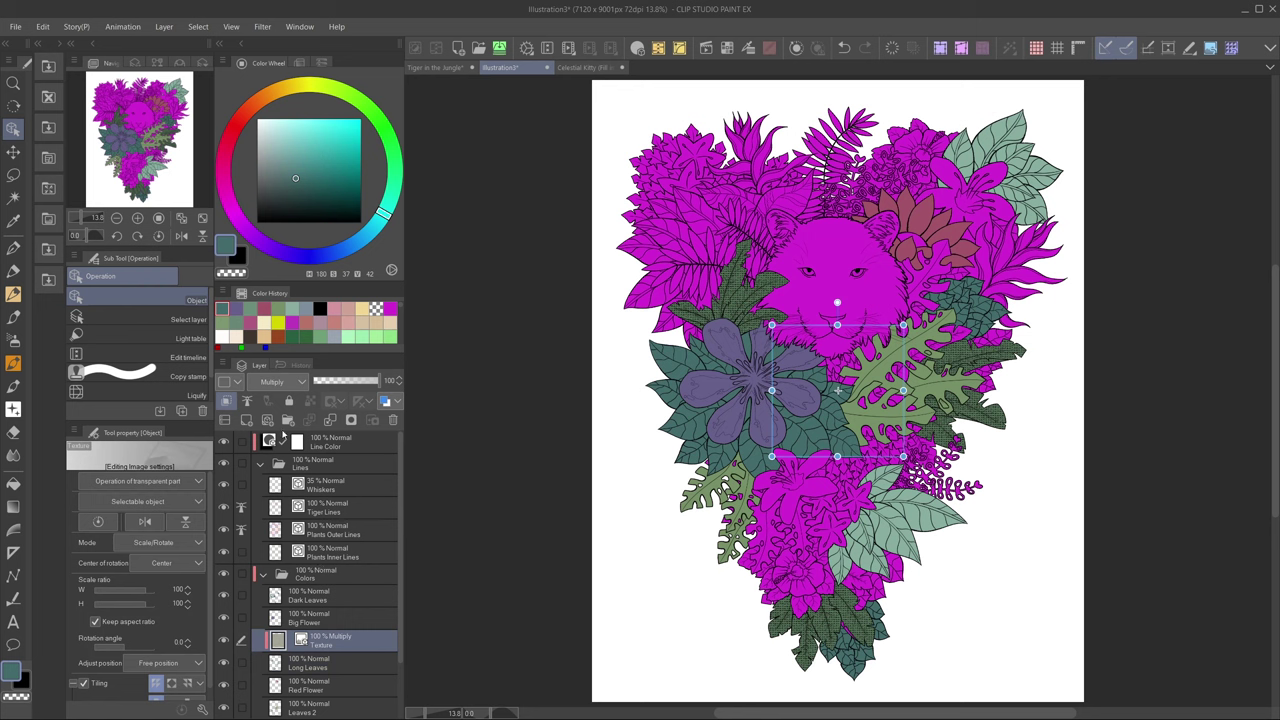
pyautogui.hotkey('ctrl', 'g')
pyautogui.click(336, 660)
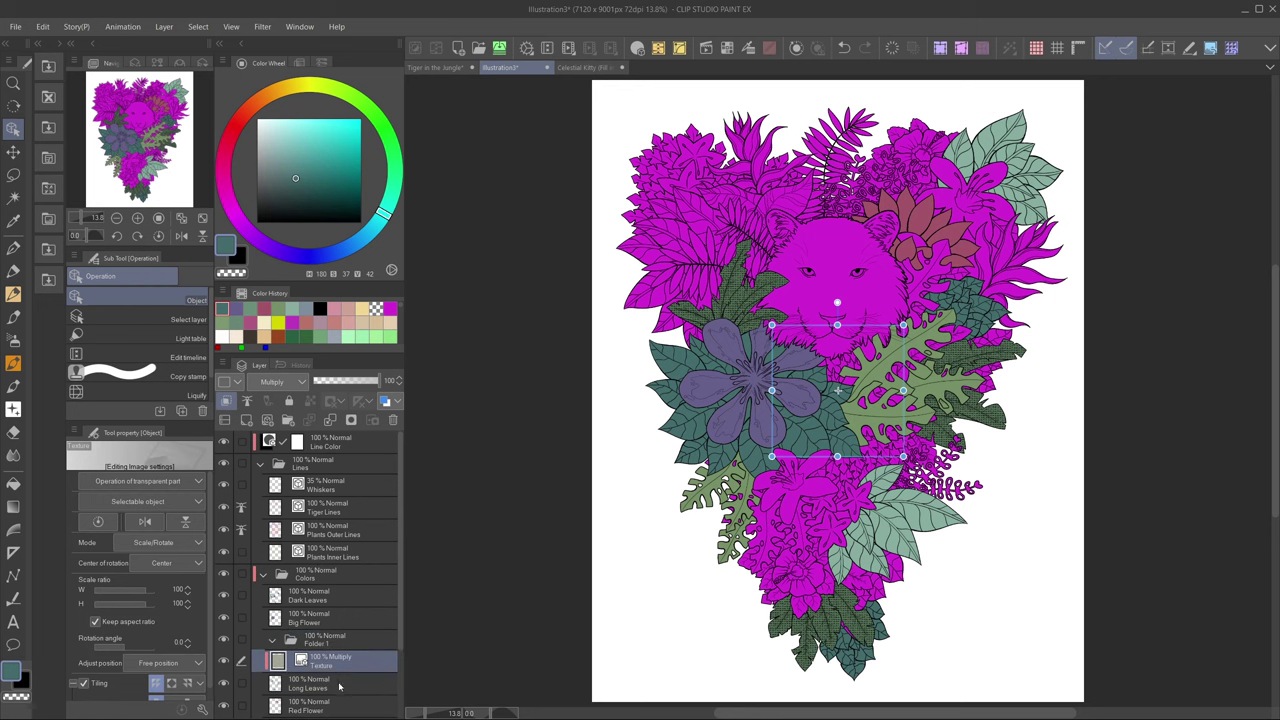
pyautogui.moveTo(346, 664); pyautogui.dragTo(345, 646)
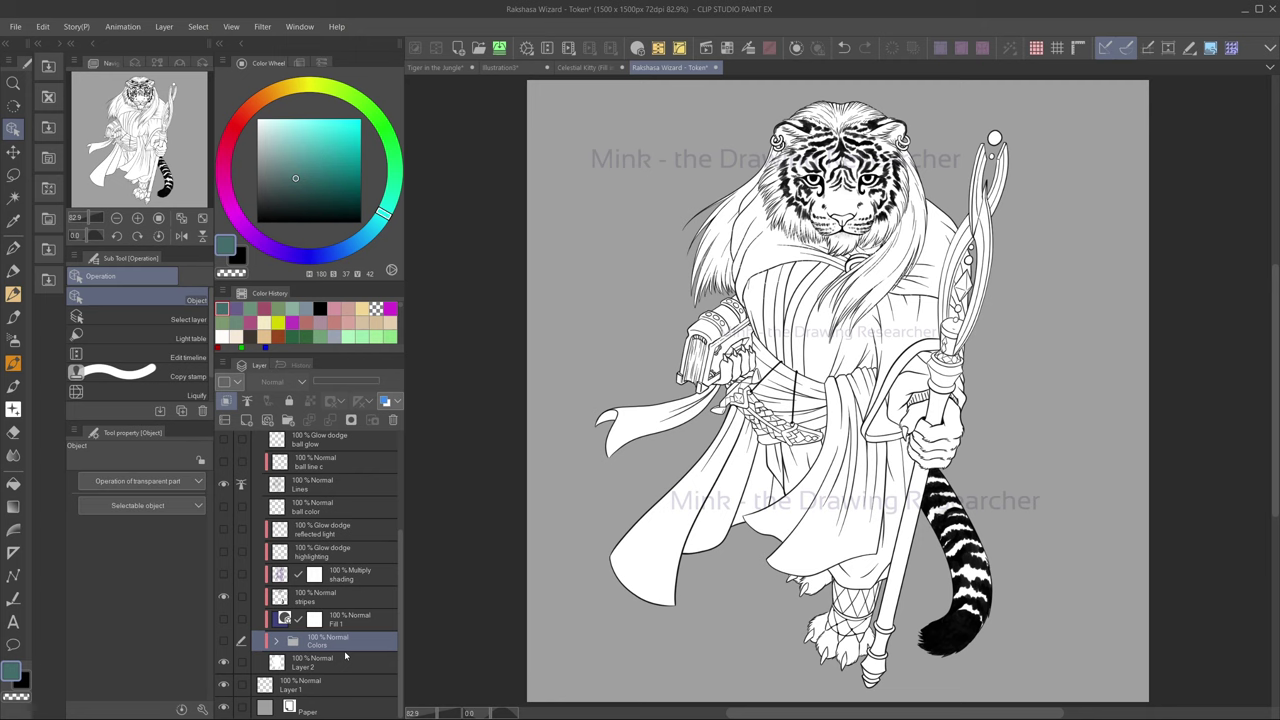
# Make the wizard's multiply shading, blue Fill 1 and Glow dodge highlighting layers visible.
pyautogui.click(314, 576)
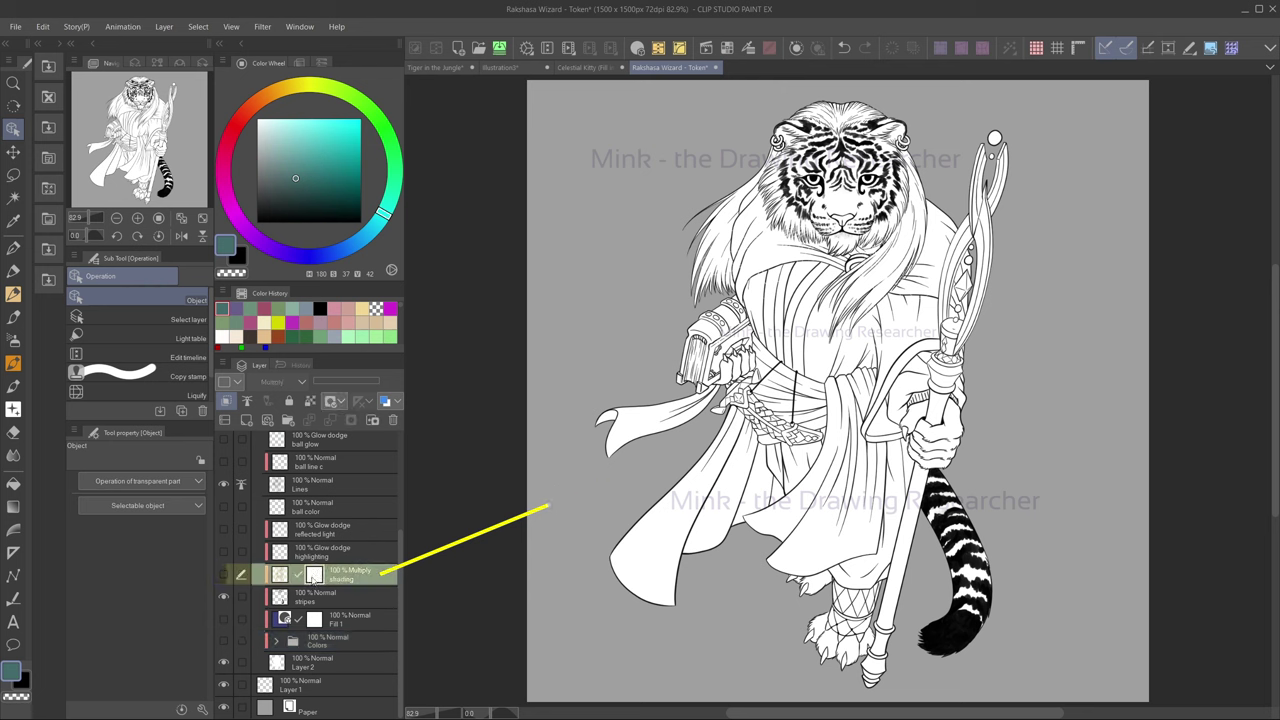
pyautogui.click(224, 573)
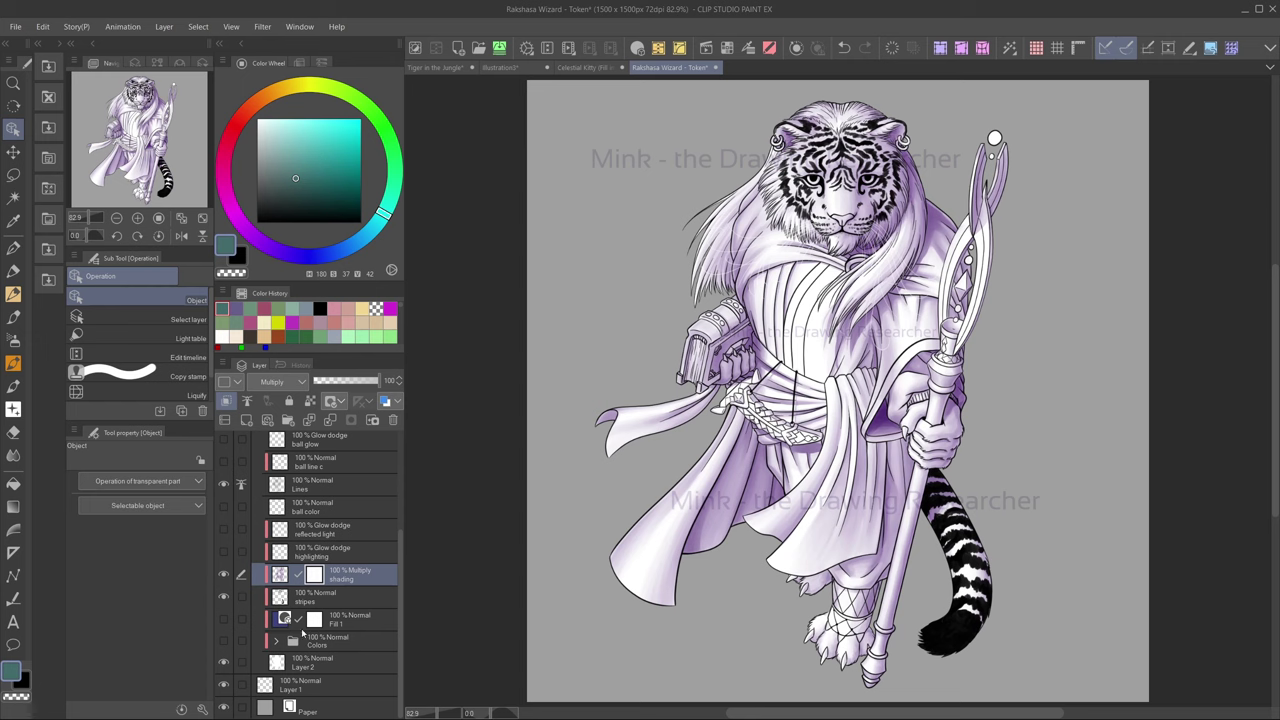
pyautogui.click(224, 619)
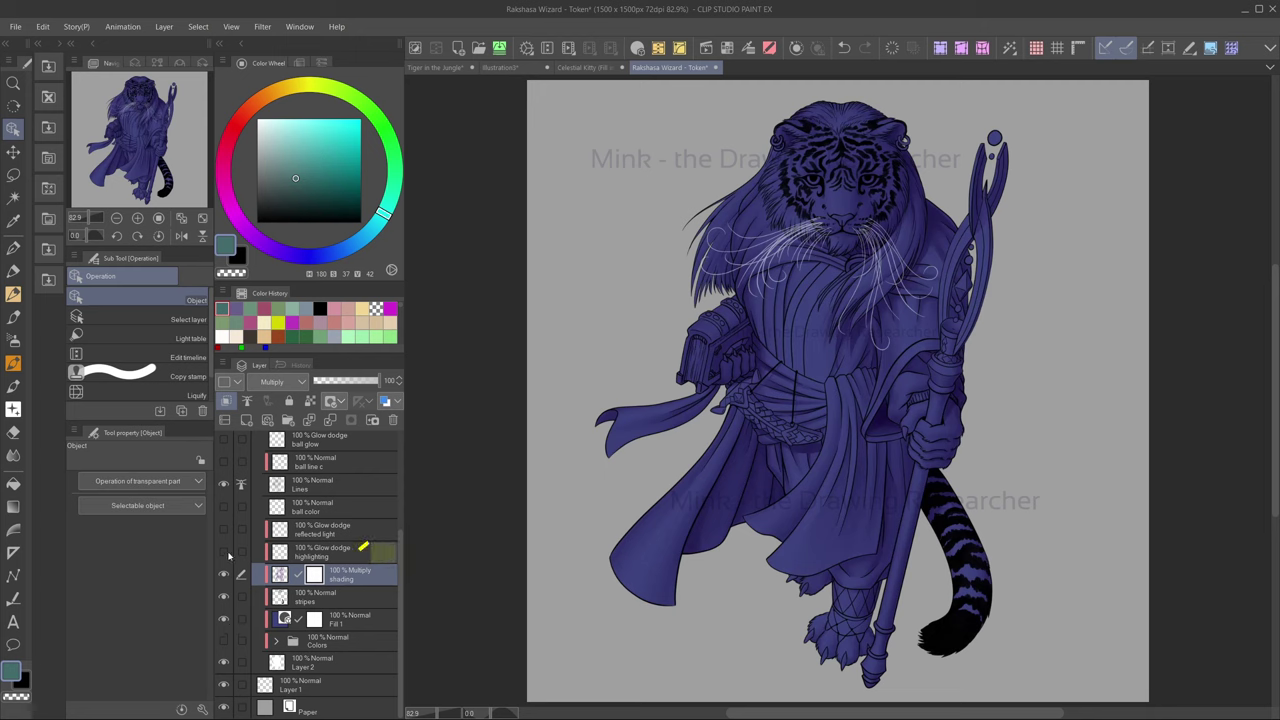
pyautogui.click(224, 553)
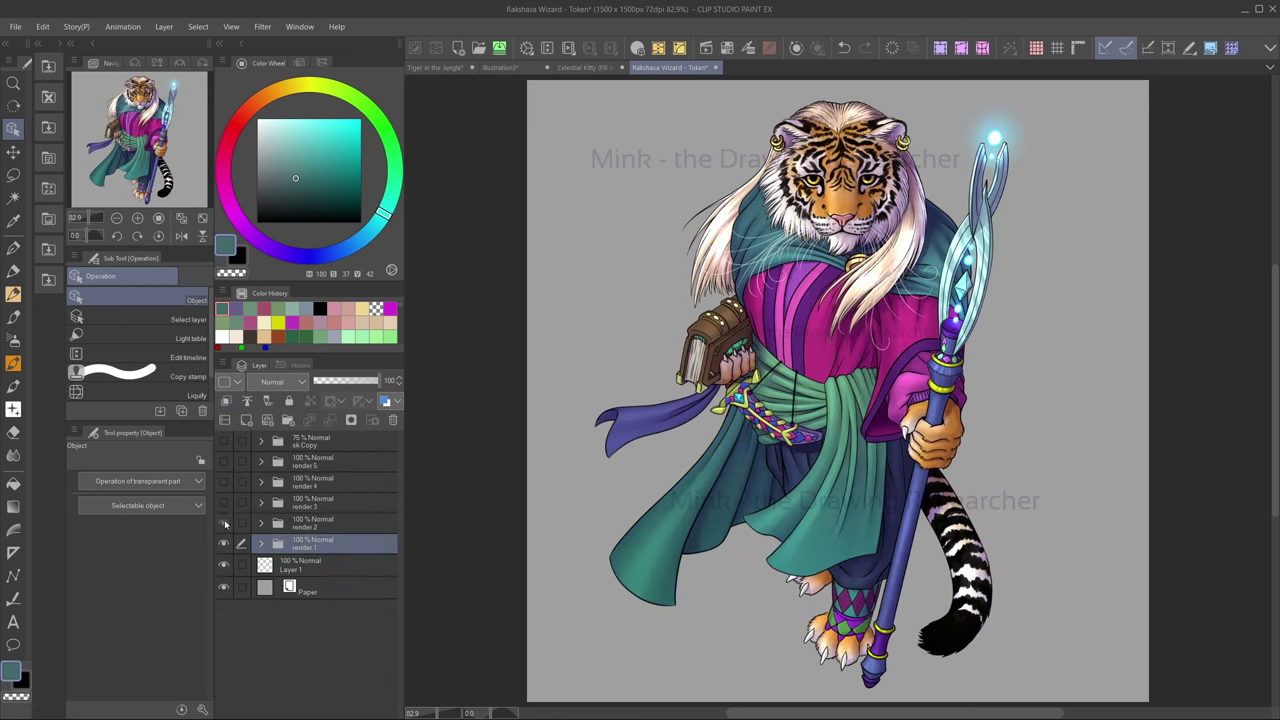
# Toggle the render 3, 4 and 5 folders to preview the green, purple and orange versions.
pyautogui.click(224, 523)
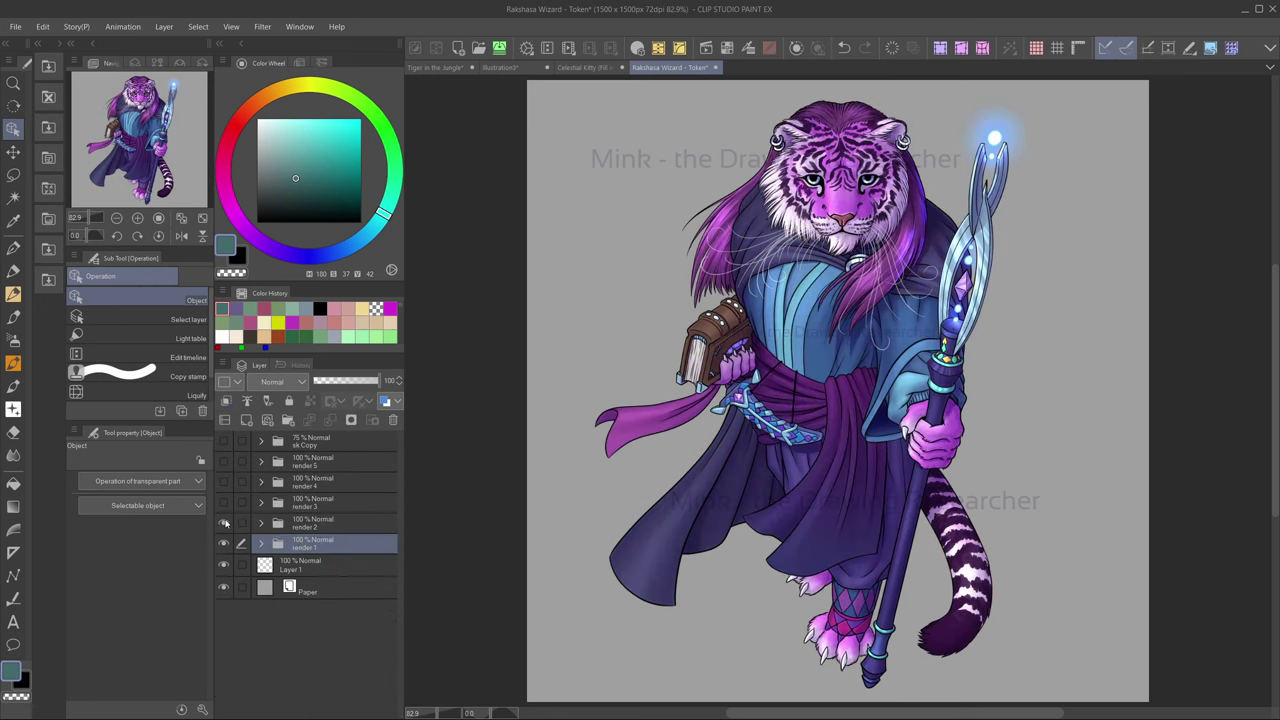
pyautogui.click(224, 502)
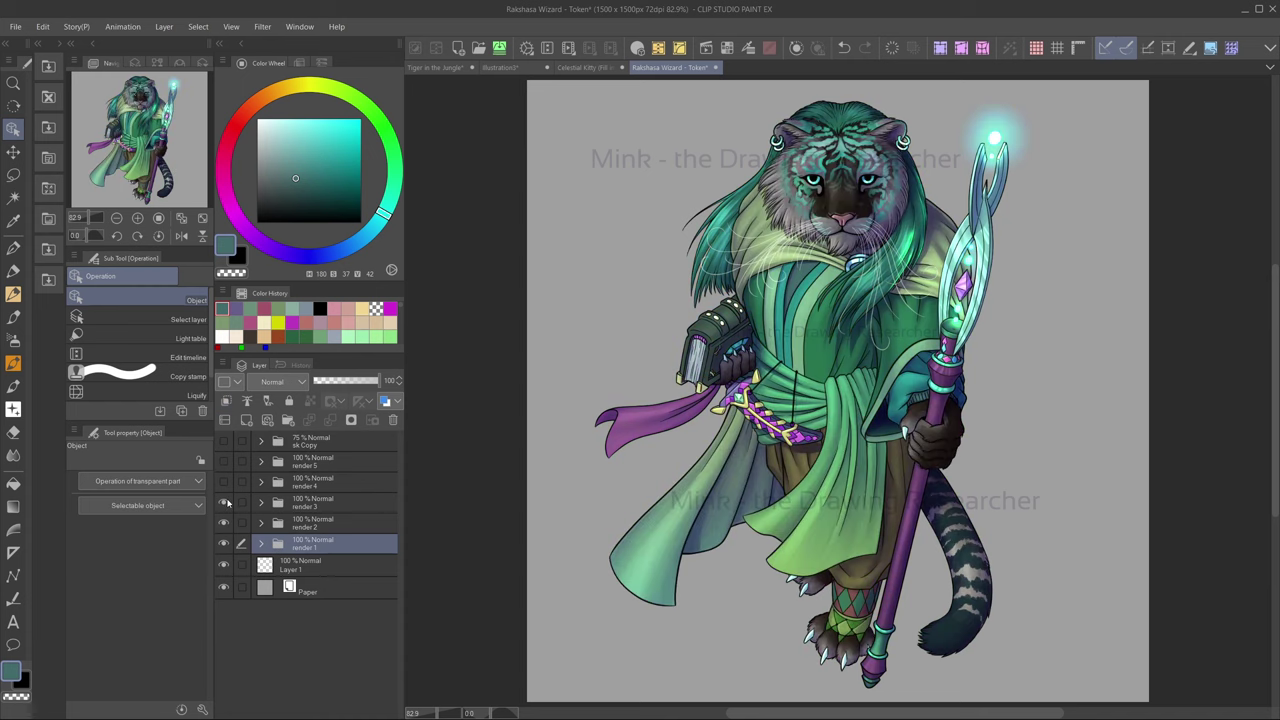
pyautogui.click(224, 481)
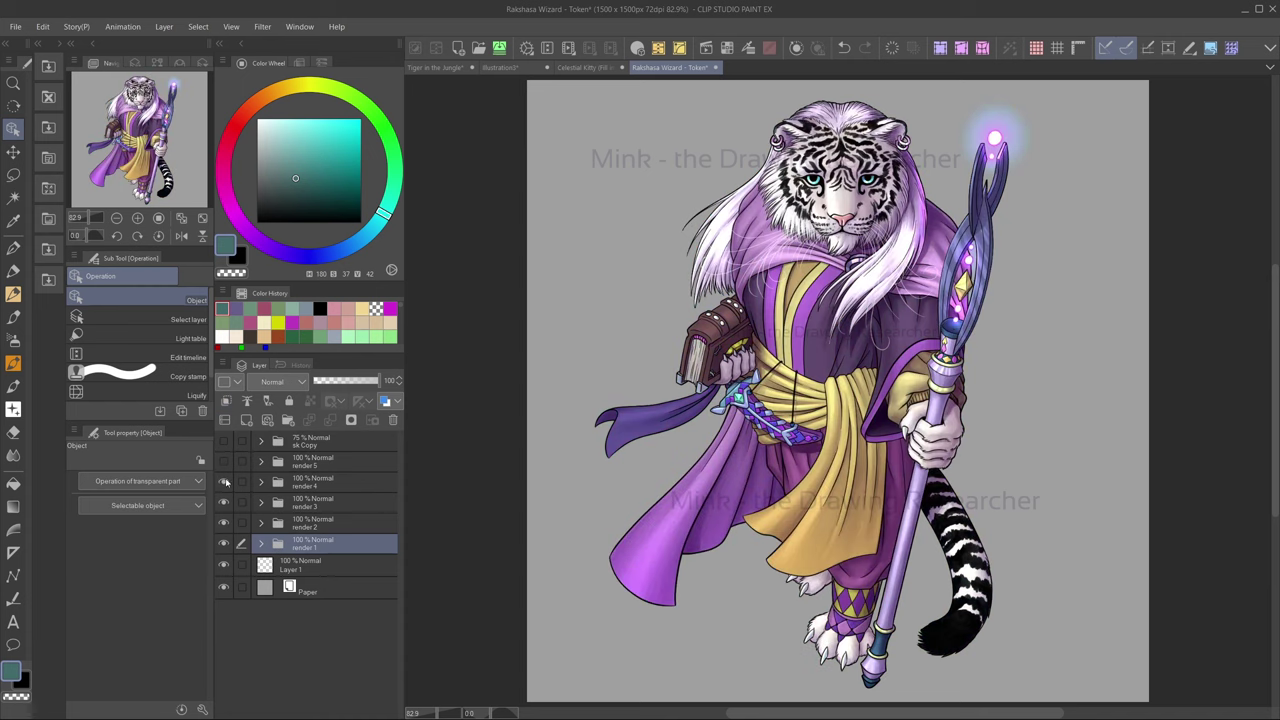
pyautogui.click(224, 461)
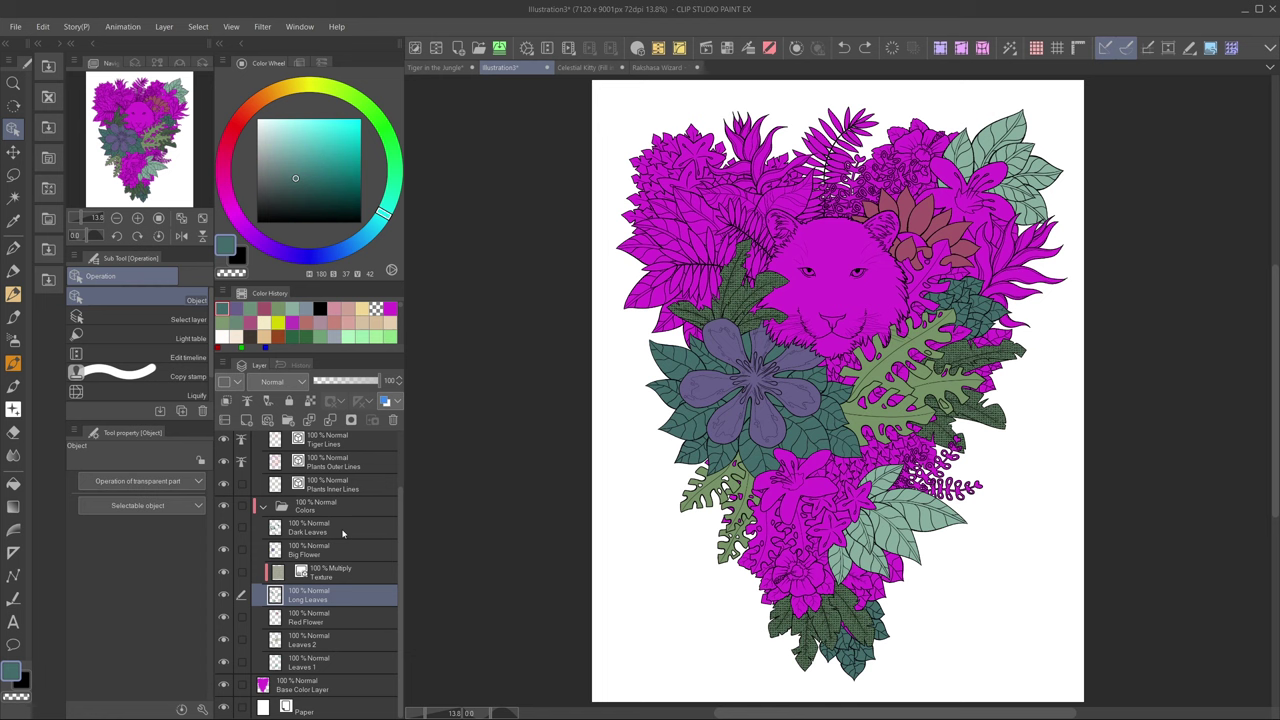
# Add a White Flowers layer above Dark Leaves and give it a white layer colour.
pyautogui.click(342, 534)
pyautogui.click(246, 420)
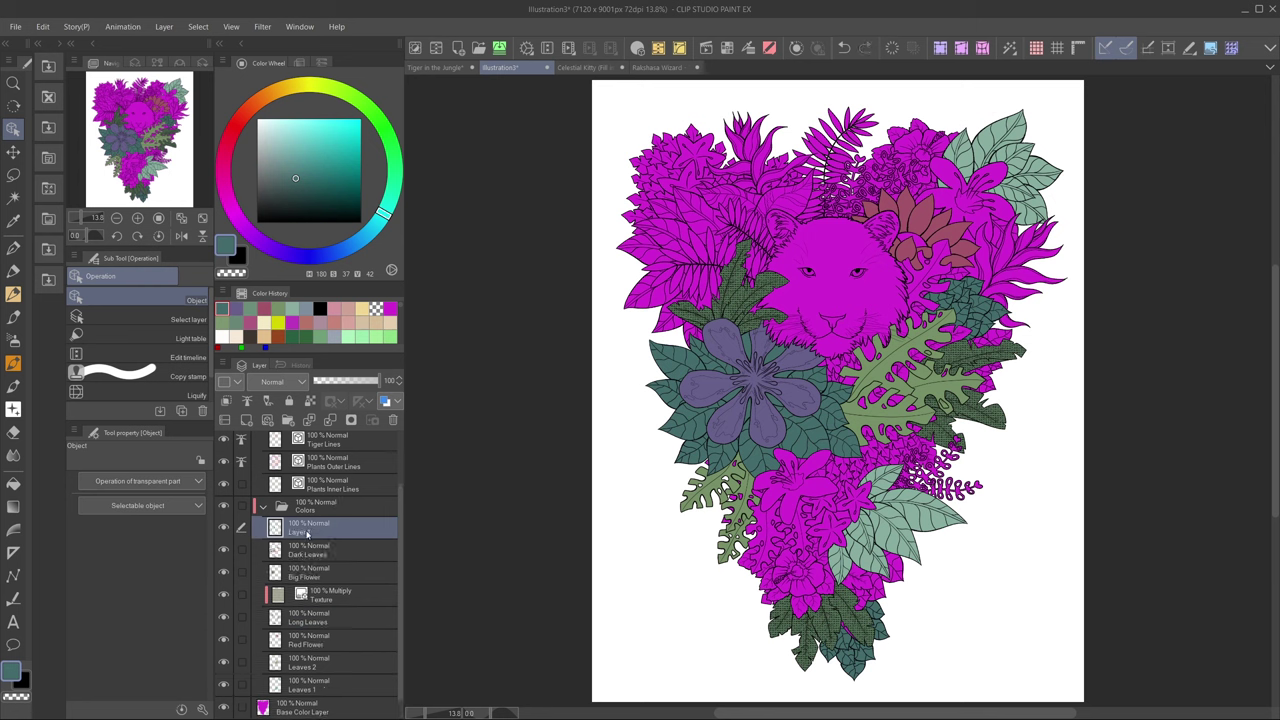
pyautogui.doubleClick(307, 533)
pyautogui.write('White Flowers')
pyautogui.press('Return')
pyautogui.click(229, 380)
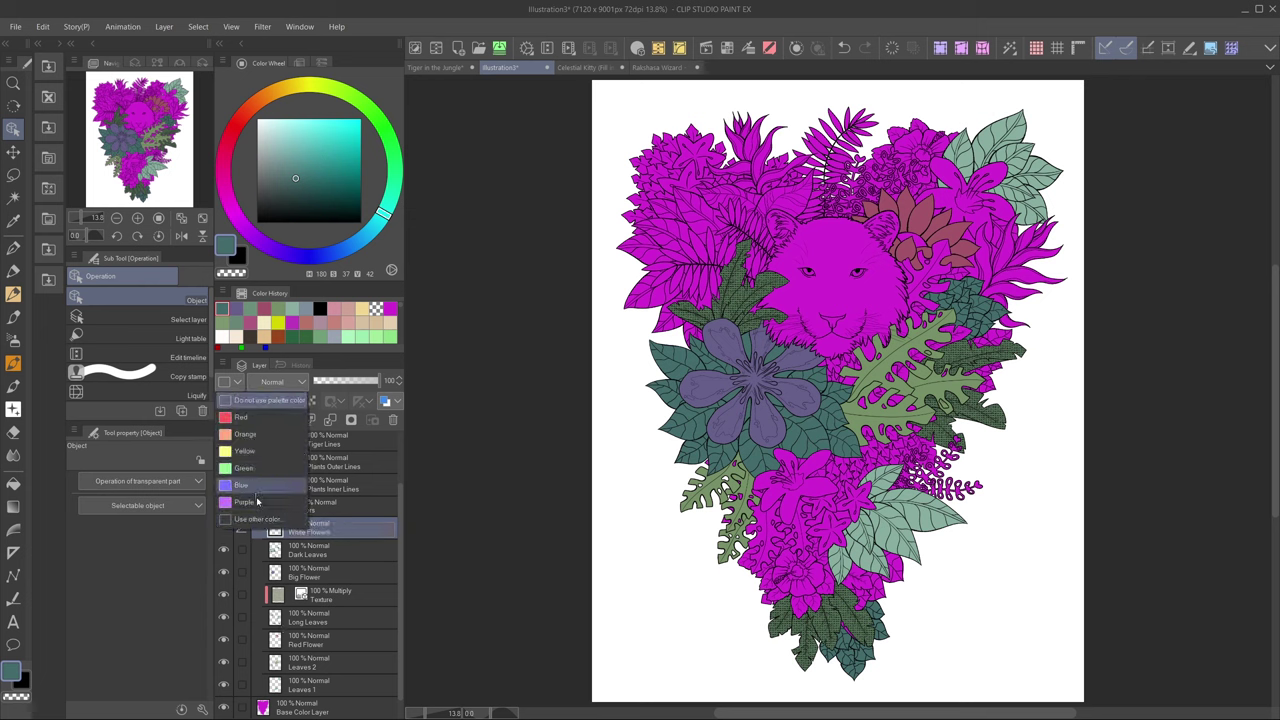
pyautogui.click(257, 518)
pyautogui.click(518, 416)
pyautogui.click(829, 351)
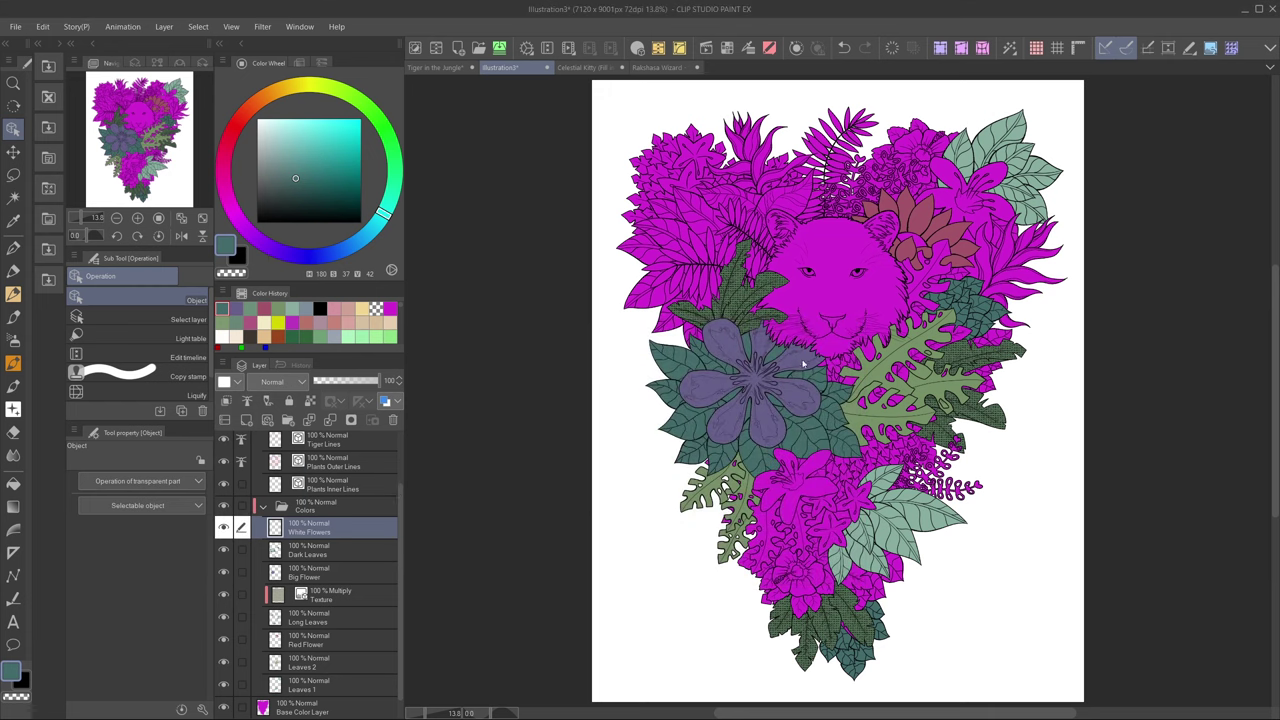
# Give the Red Flower layer a red layer colour.
pyautogui.click(337, 642)
pyautogui.click(234, 388)
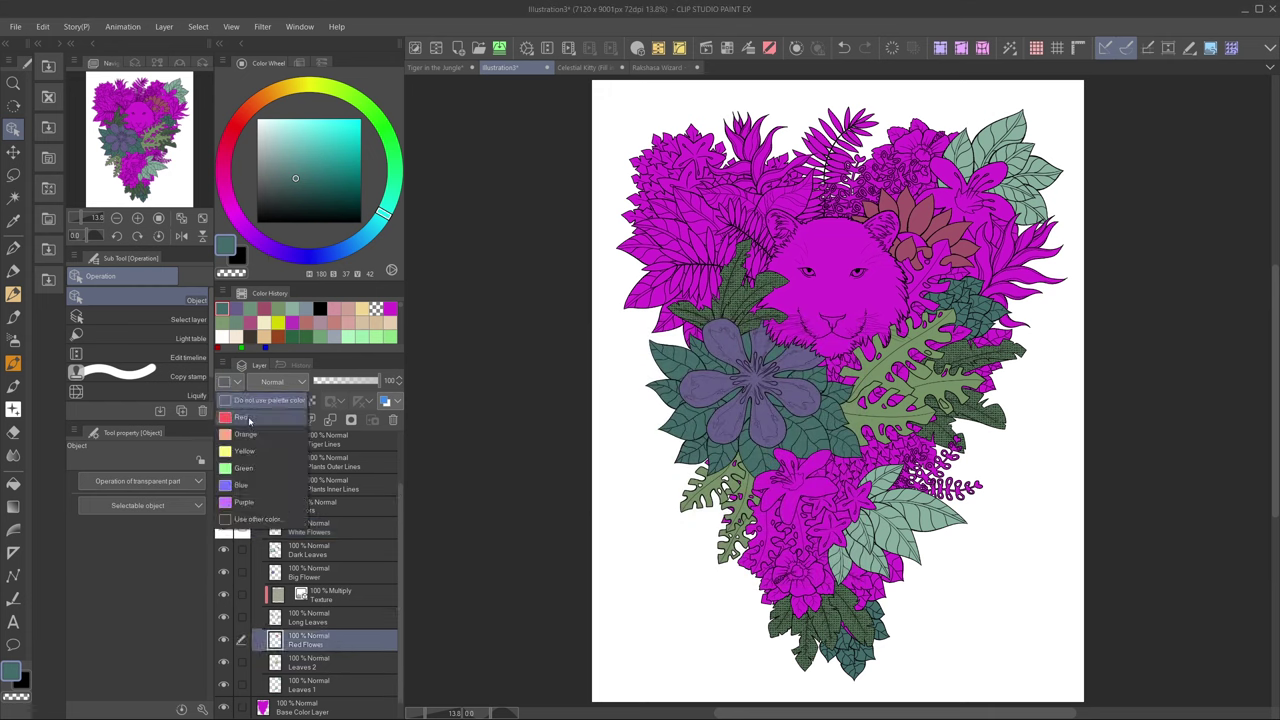
pyautogui.click(262, 418)
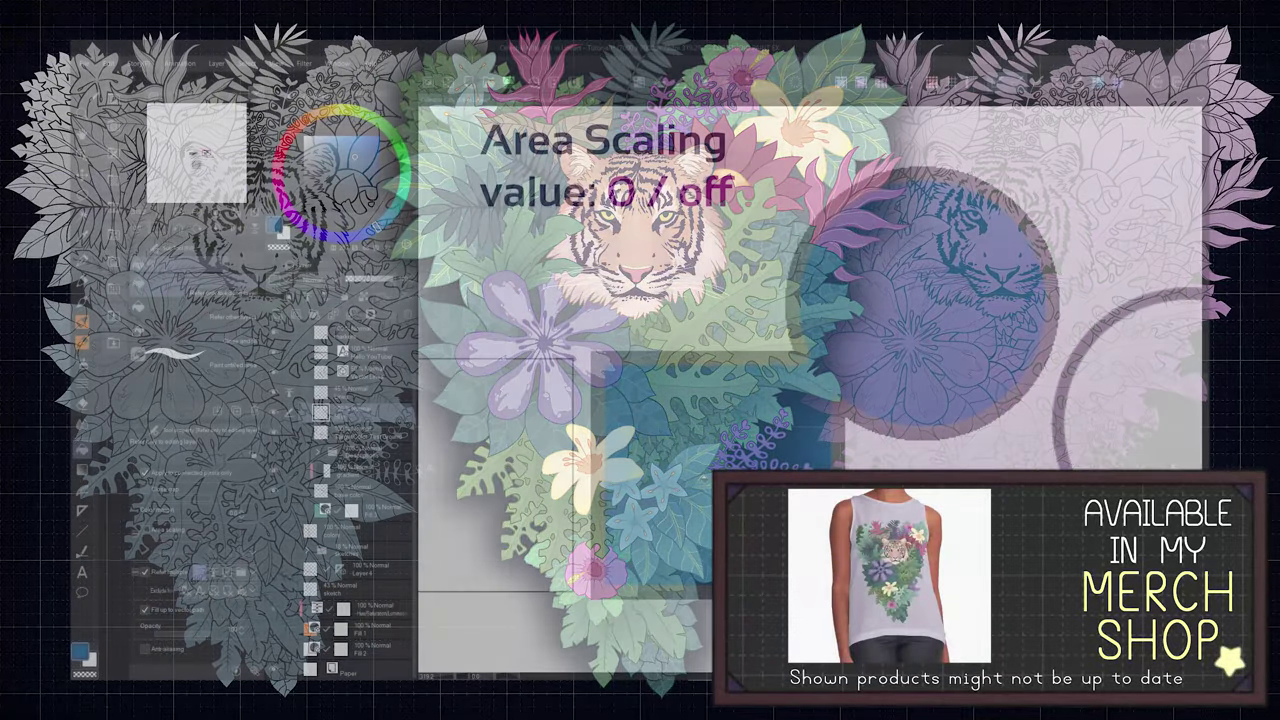
# Test fills at area scaling -5, 3 and 10, undoing each one.
pyautogui.click(714, 449)
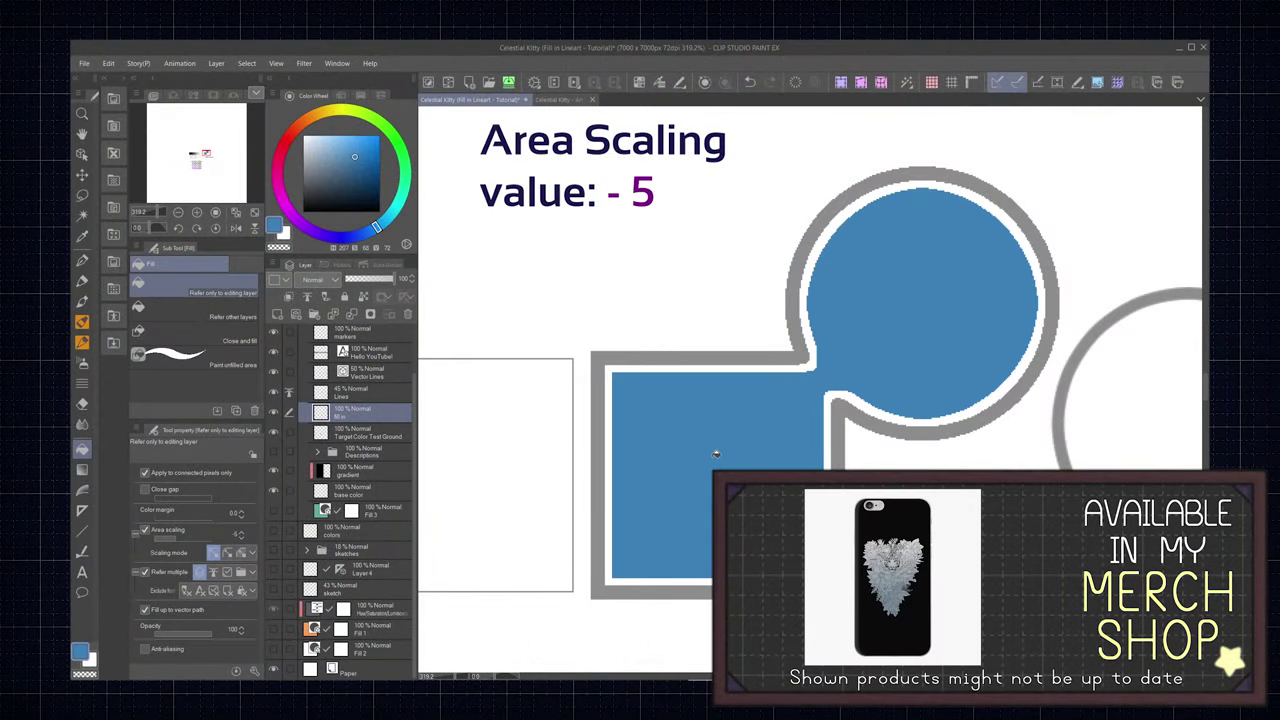
pyautogui.hotkey('ctrl', 'z')
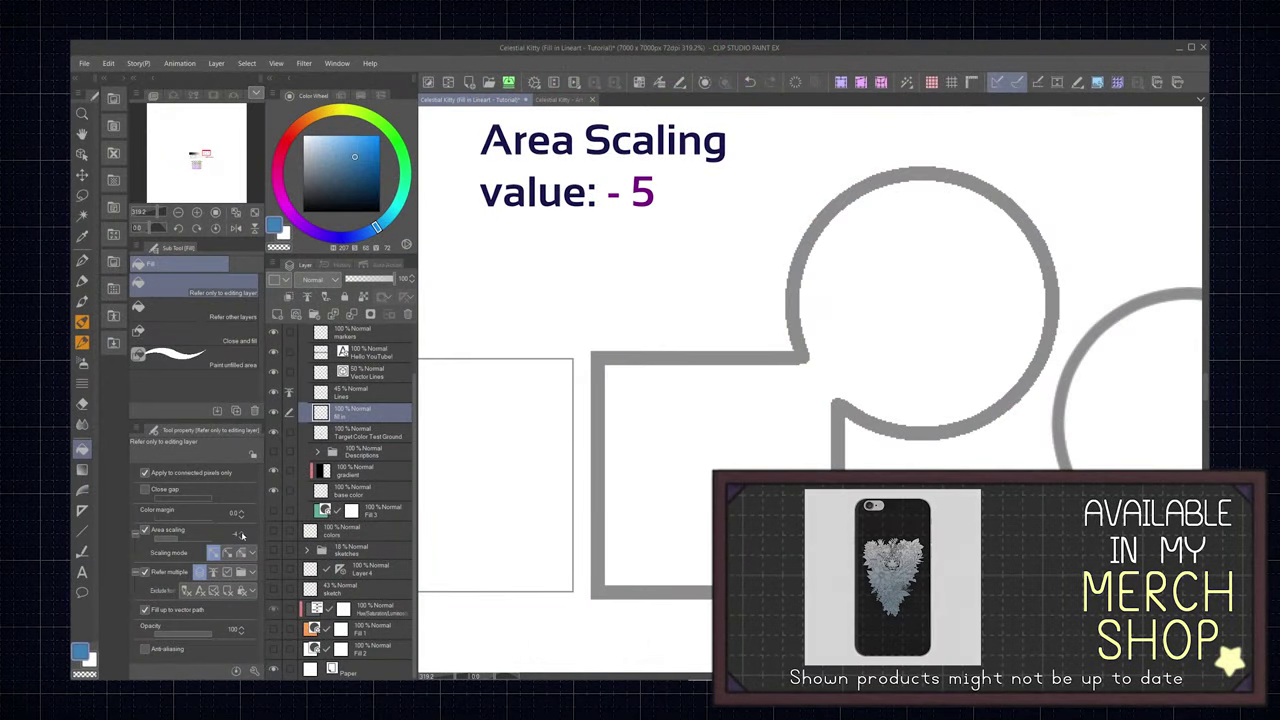
pyautogui.click(712, 477)
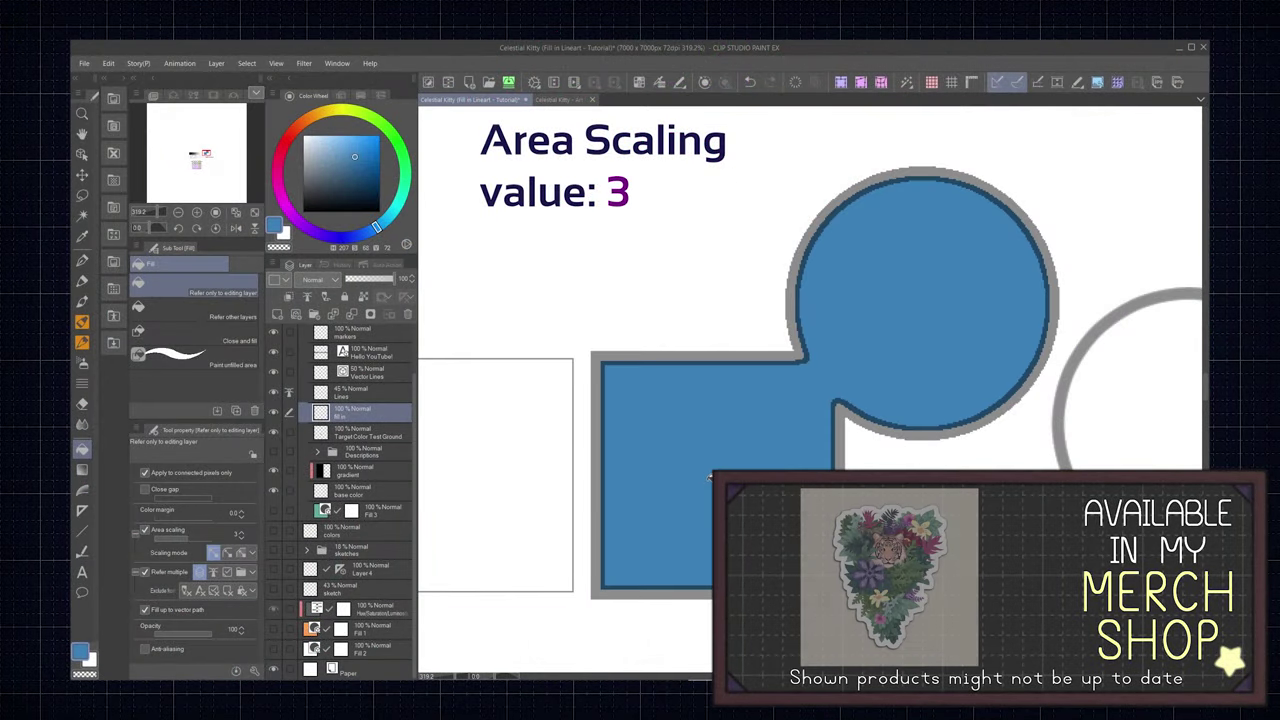
pyautogui.hotkey('ctrl', 'z')
pyautogui.click(712, 477)
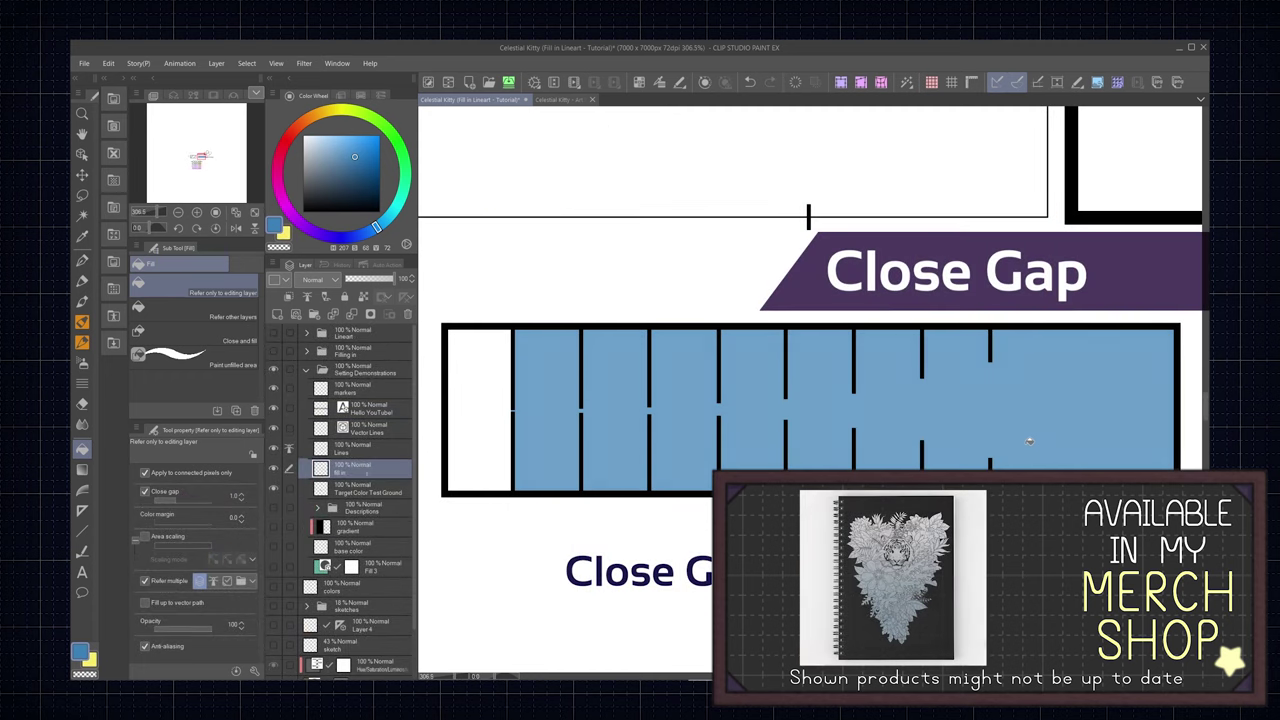
pyautogui.hotkey('ctrl', 'z')
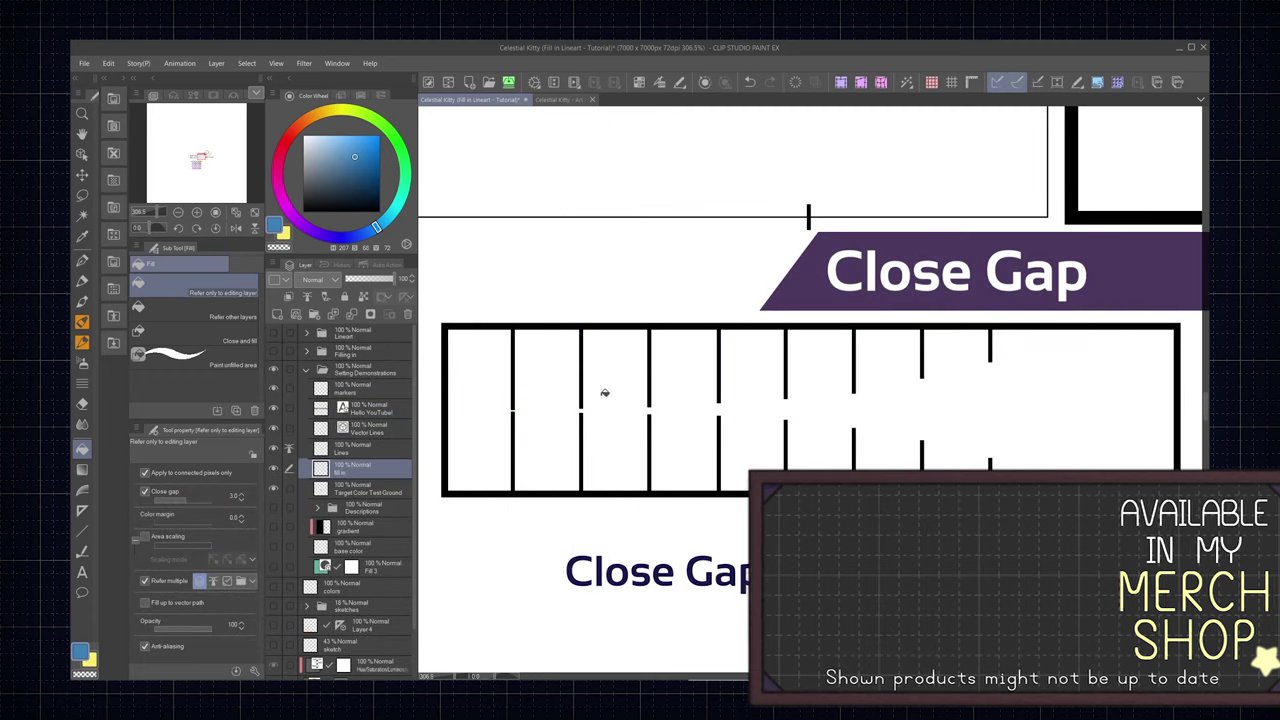
# Test close-gap fills on the gapped box, then brush blue watercolour texture over the cat's rear.
pyautogui.click(603, 391)
pyautogui.hotkey('ctrl', 'z')
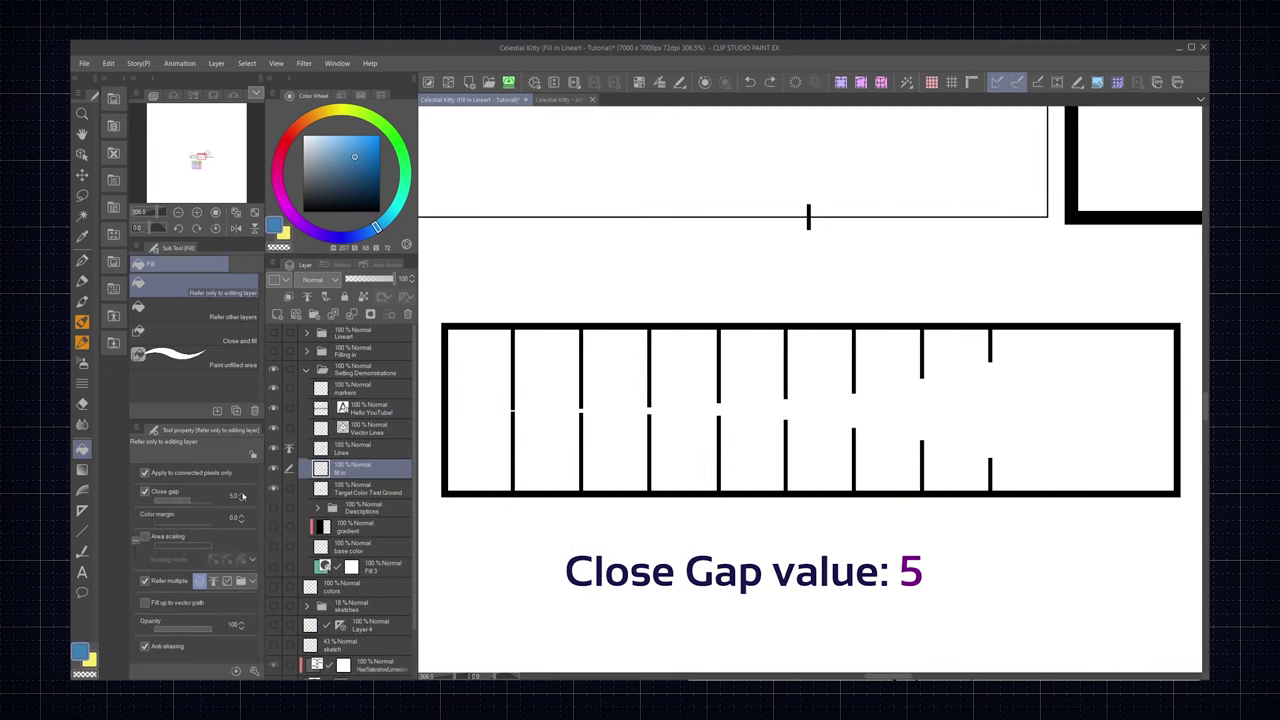
pyautogui.click(1058, 415)
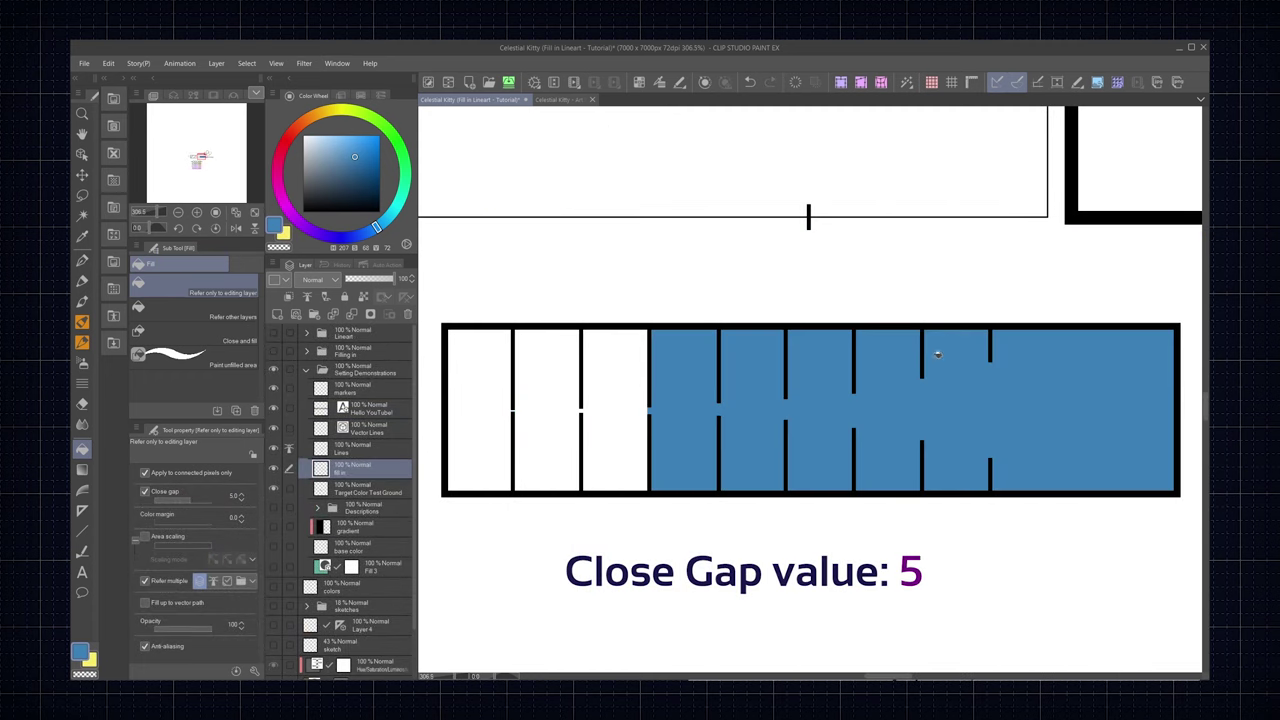
pyautogui.hotkey('ctrl', 'z')
pyautogui.click(1084, 401)
pyautogui.moveTo(914, 540)
pyautogui.mouseDown()
pyautogui.moveTo(1114, 443)
pyautogui.moveTo(1000, 470)
pyautogui.moveTo(700, 450)
pyautogui.moveTo(800, 600)
pyautogui.mouseUp()
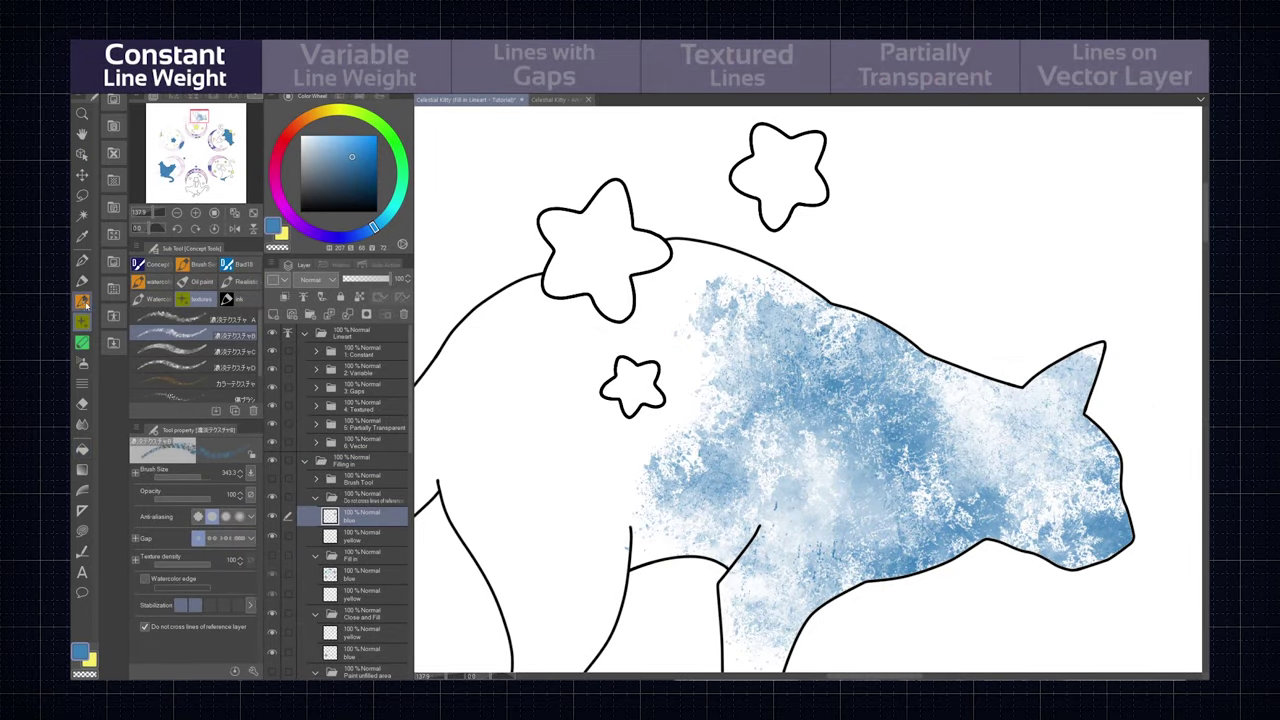